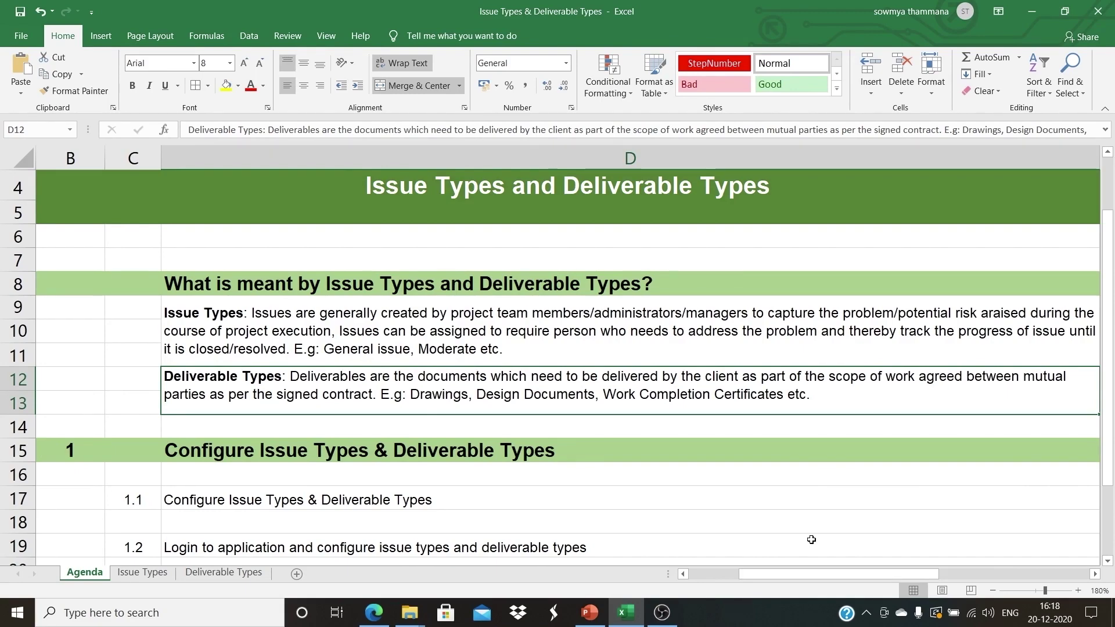
- Switch from the agenda workbook to the Oracle application in the browser and open its Setup and Maintenance work area
left_click_drag(828, 574, 882, 567)
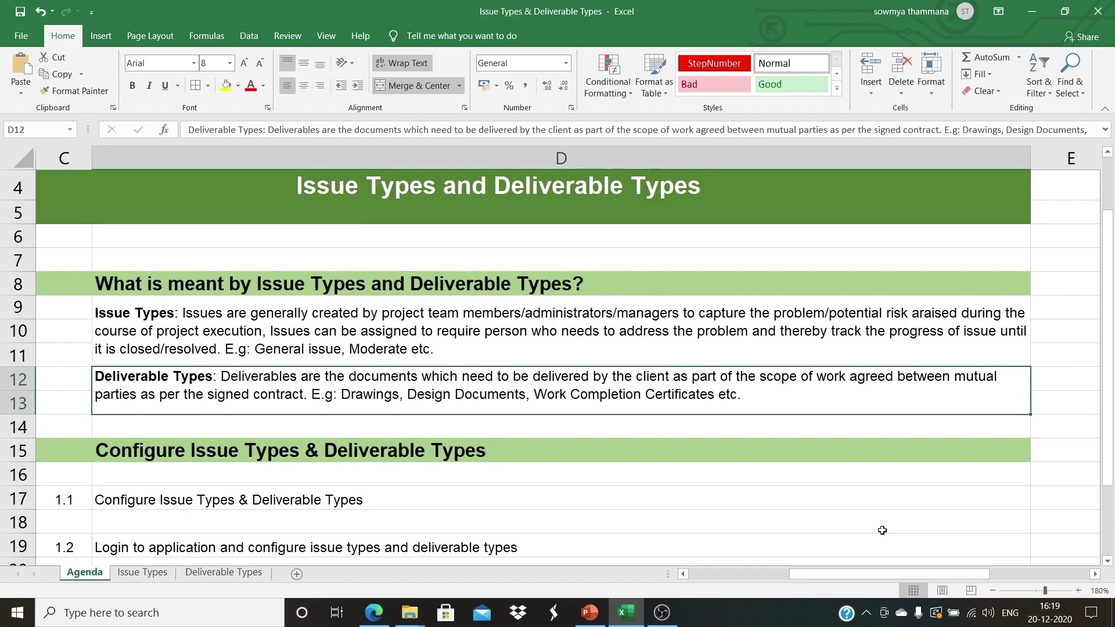
scroll(882, 531, "down", 2)
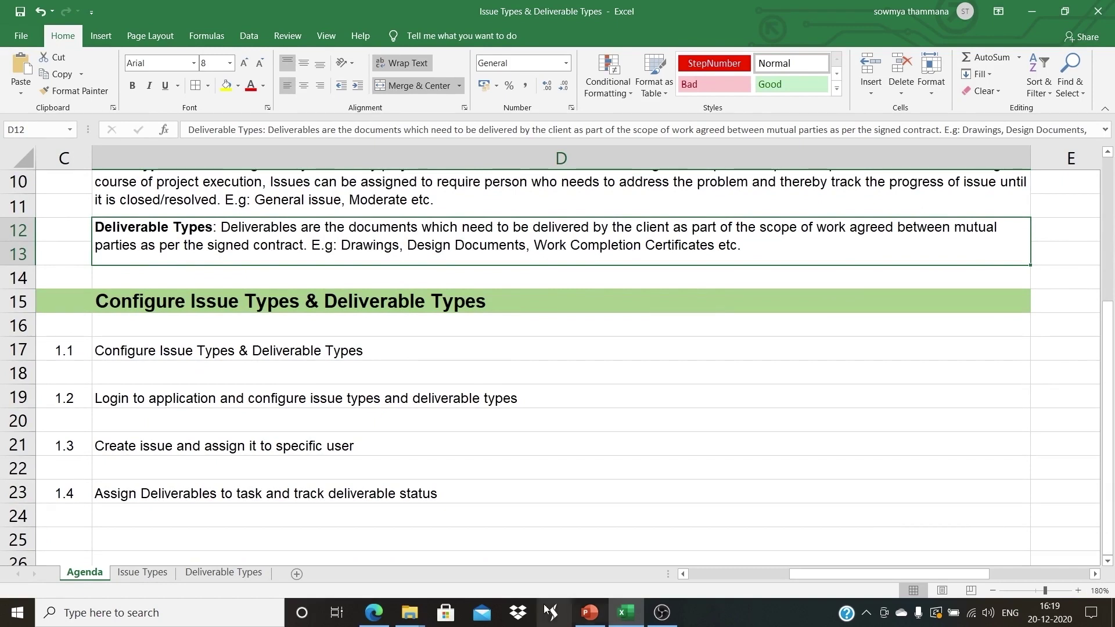
left_click(375, 613)
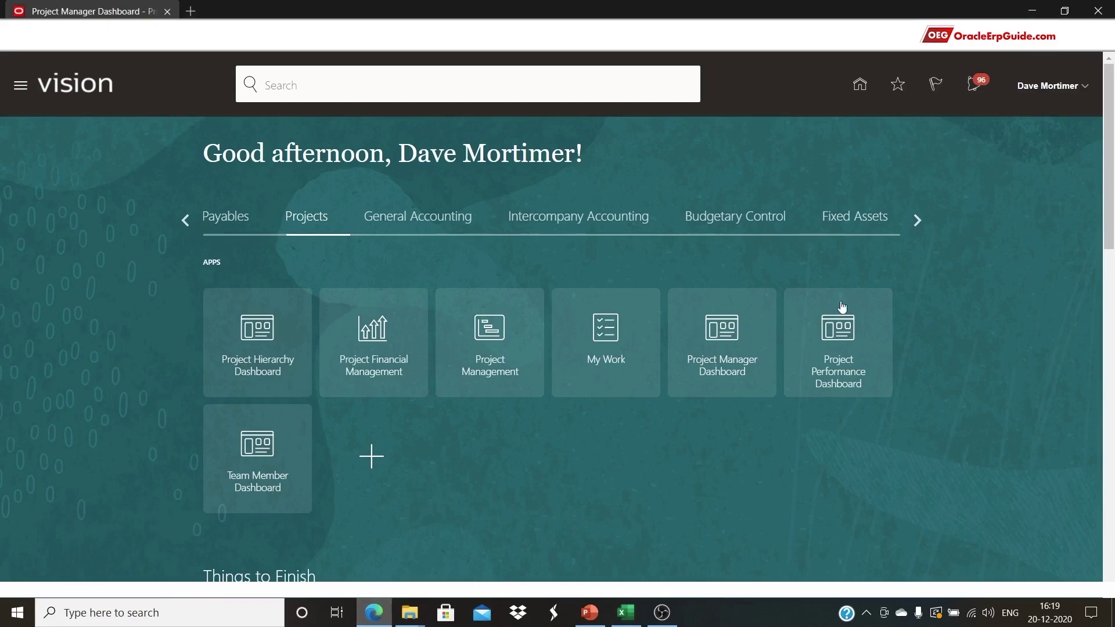
left_click(1087, 87)
left_click(831, 297)
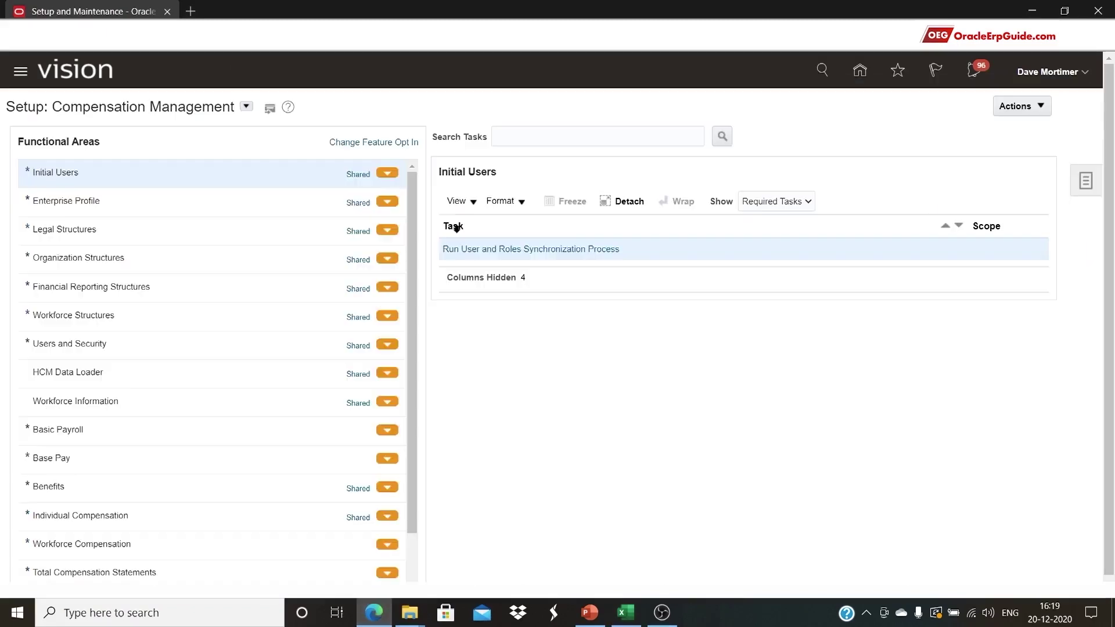
- Change the setup offering to Project Execution Management
left_click(247, 110)
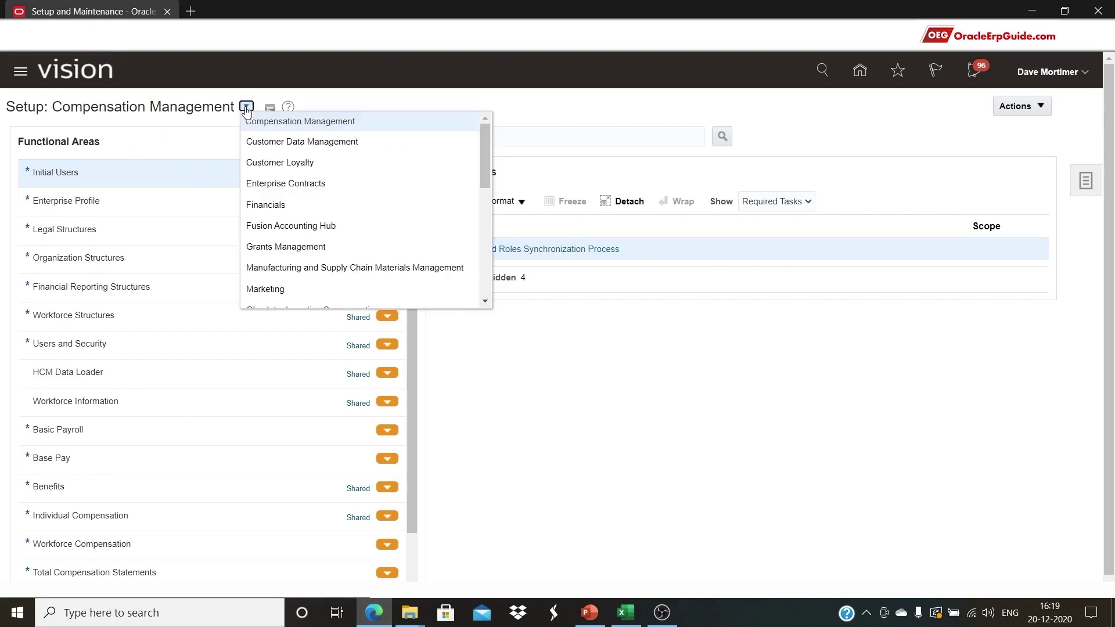
scroll(294, 252, "down", 1)
scroll(308, 268, "down", 1)
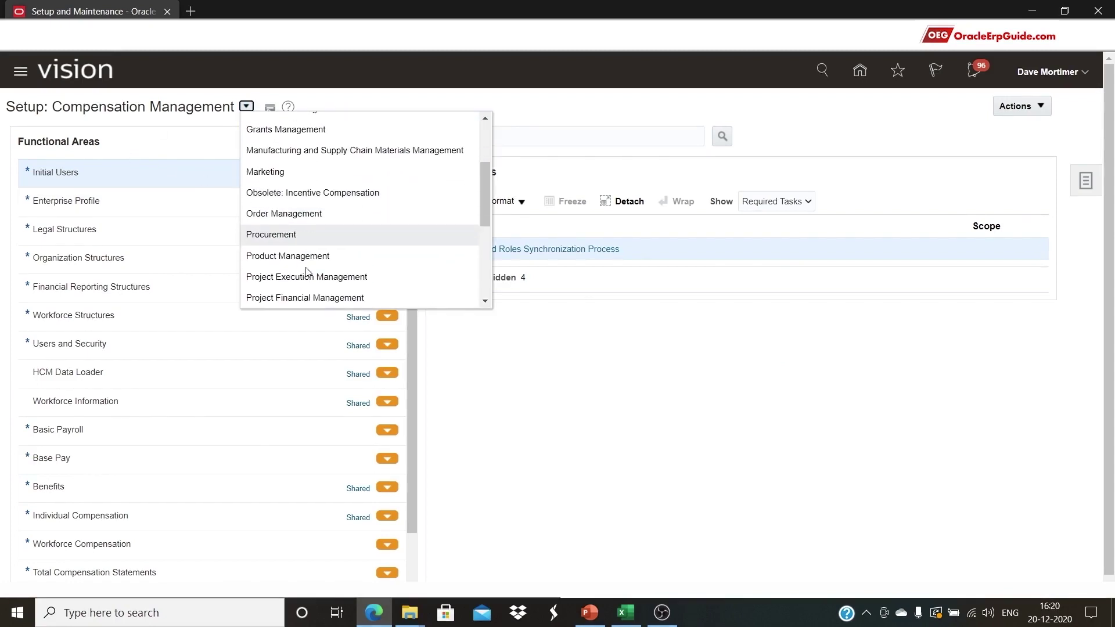
left_click(308, 274)
- Search the setup tasks for "manage issue type" and open the Manage Issue Types task
left_click(591, 136)
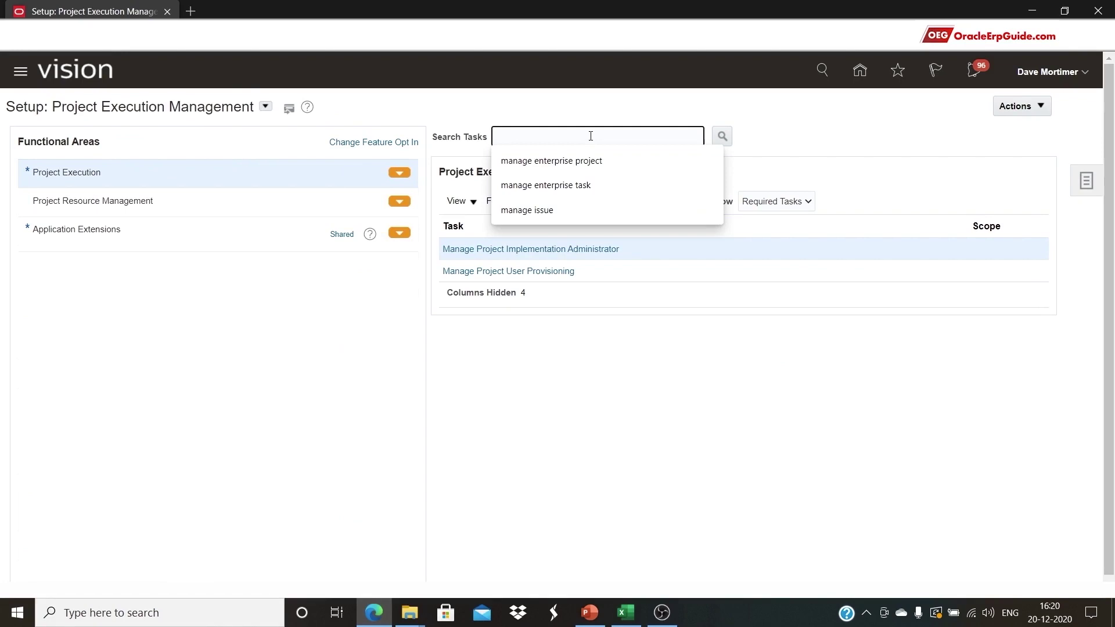
type("manage issu")
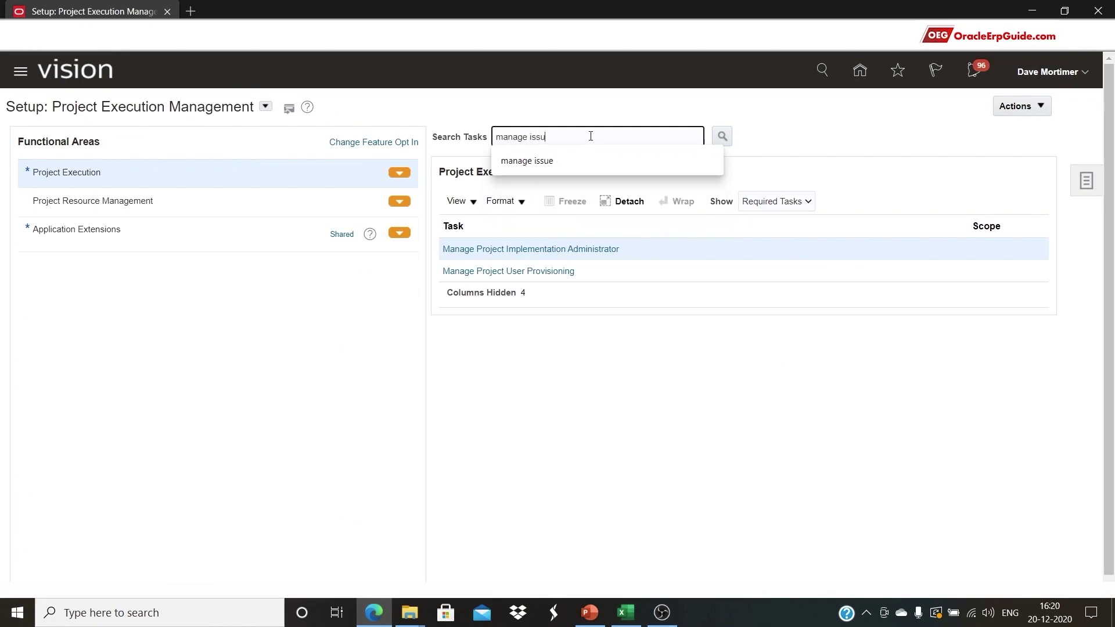
type("e type")
key("Return")
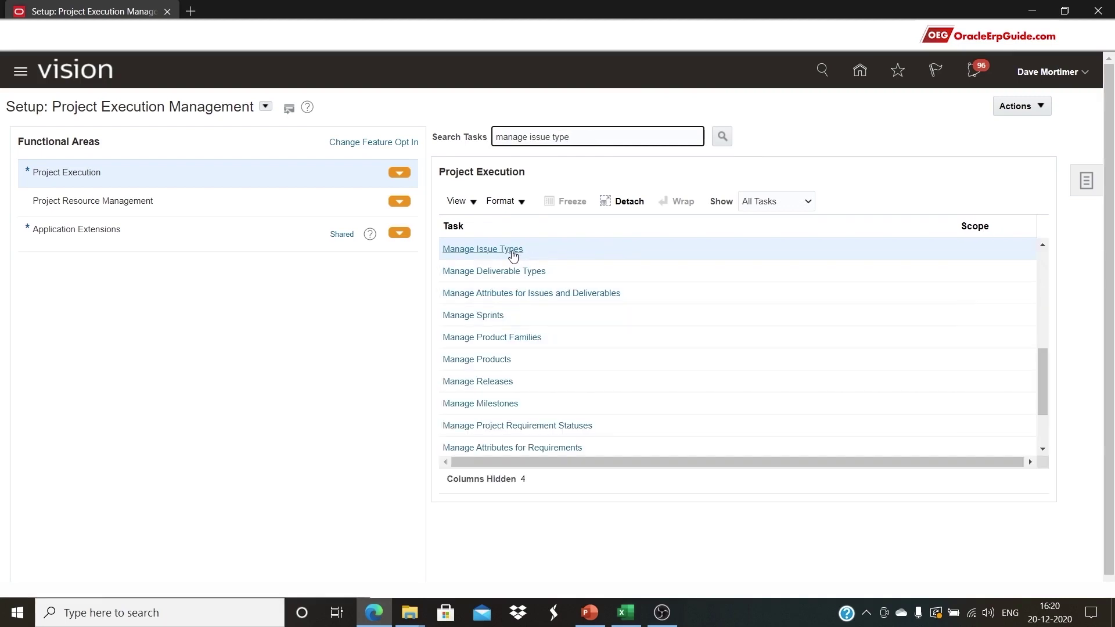
left_click(513, 250)
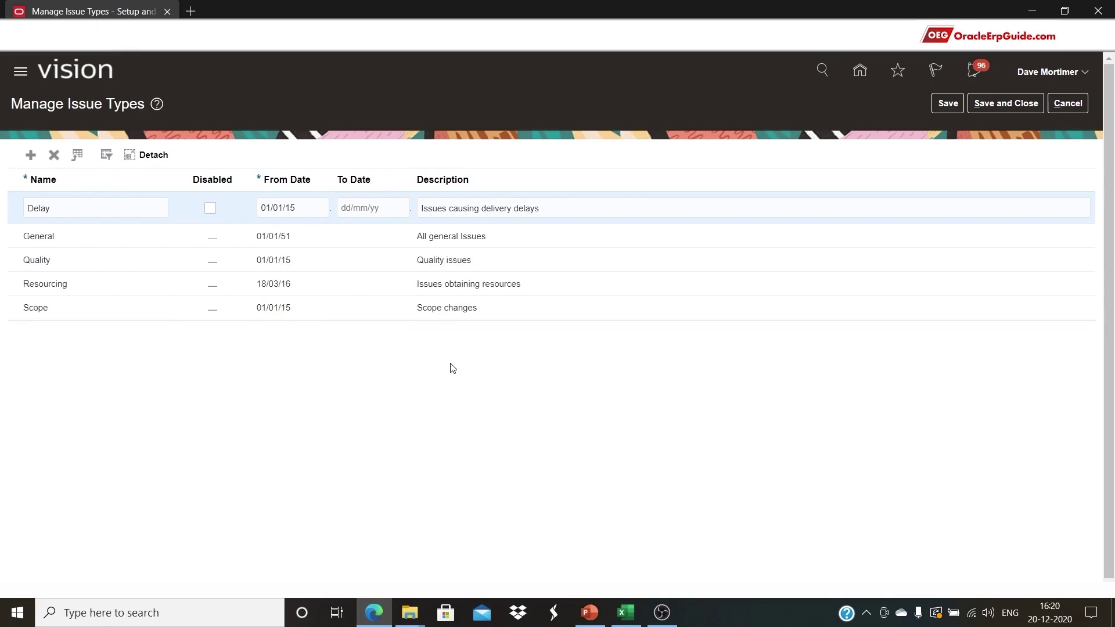
- Copy the first name from the Issue Types sheet in Excel and add a new issue type named Work Completion in Oracle
left_click(626, 612)
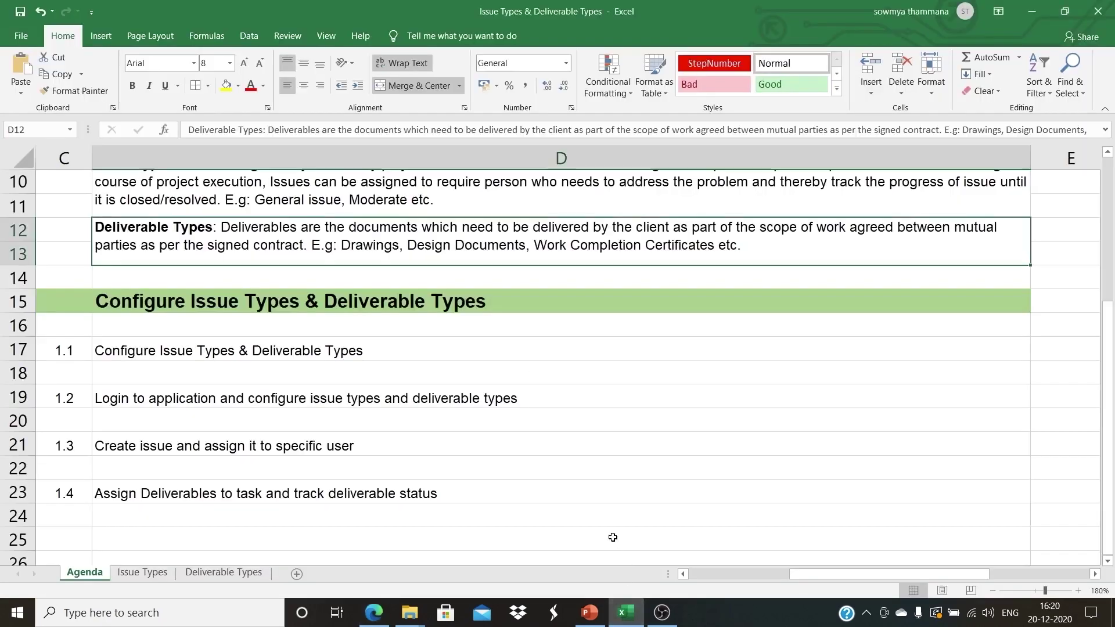
left_click(142, 573)
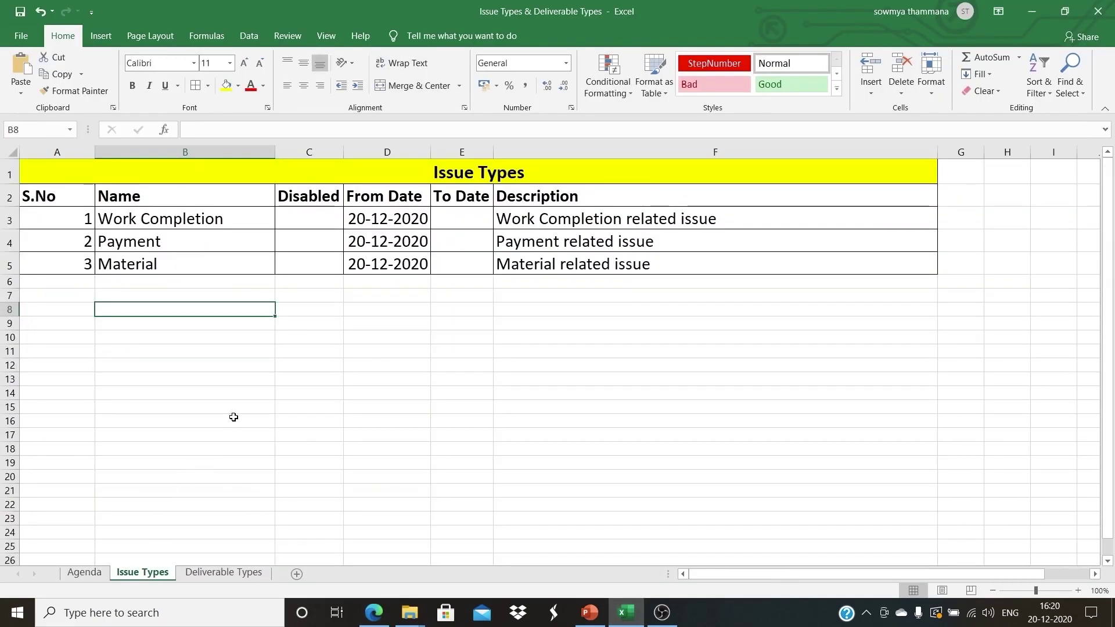
left_click(214, 221)
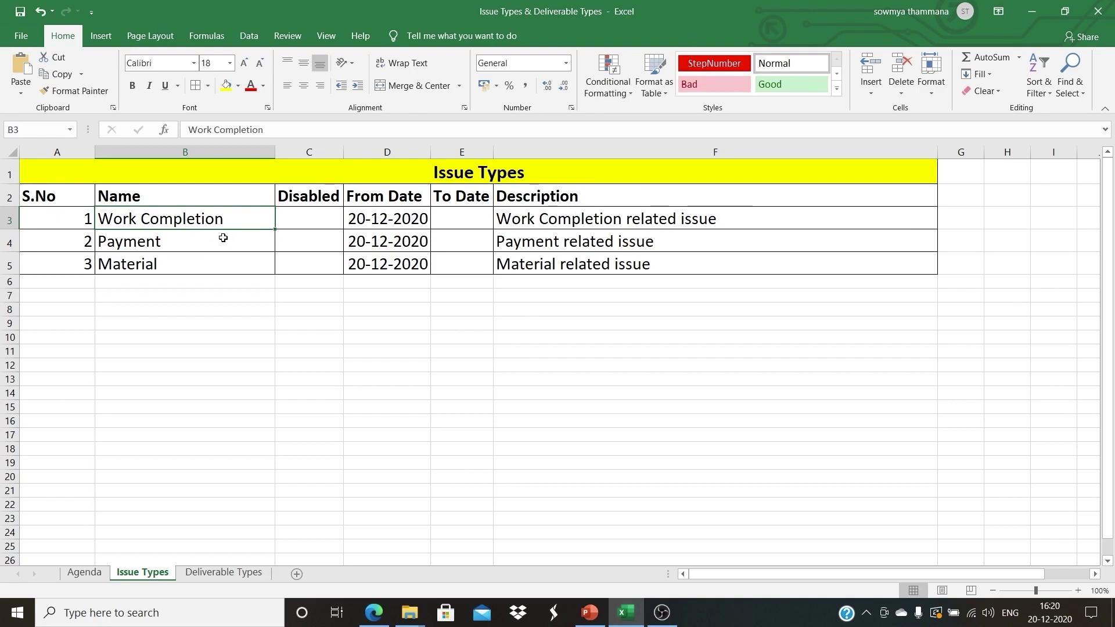
key("alt+Tab")
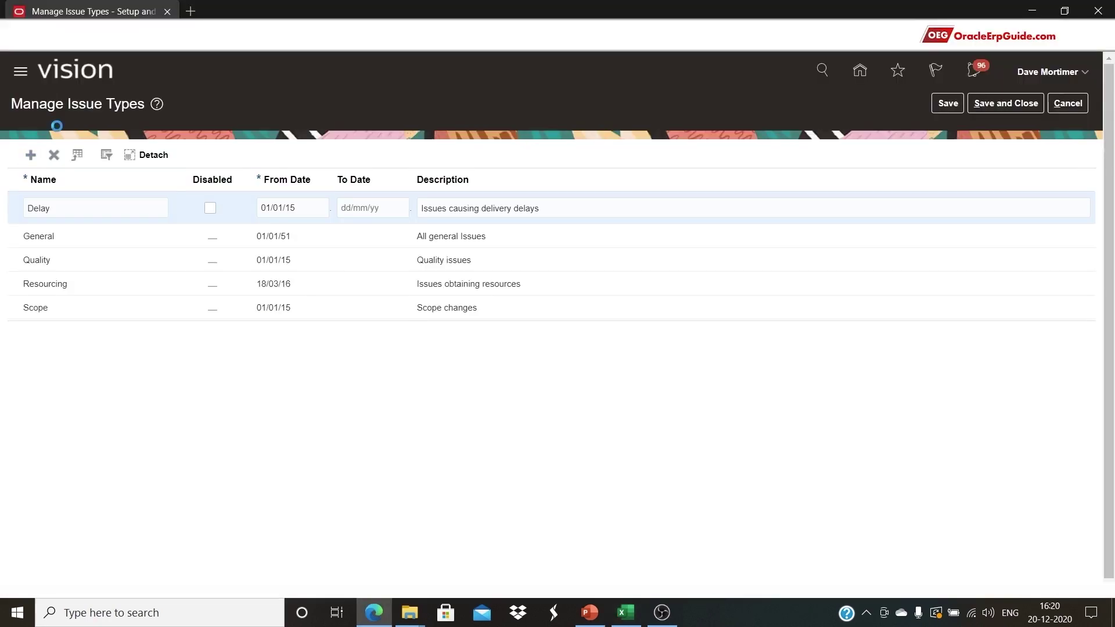
left_click(99, 204)
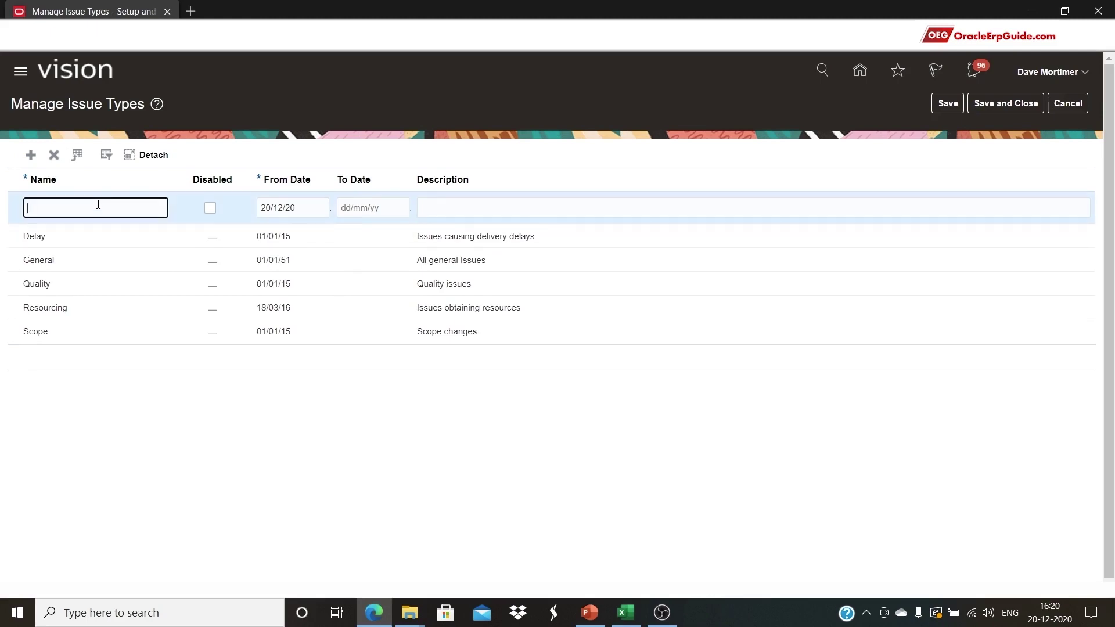
type("Work Completion")
- Fill the Work Completion description with "Work Completion related issue" copied from the Excel sheet, and save the issue type
left_click(319, 211)
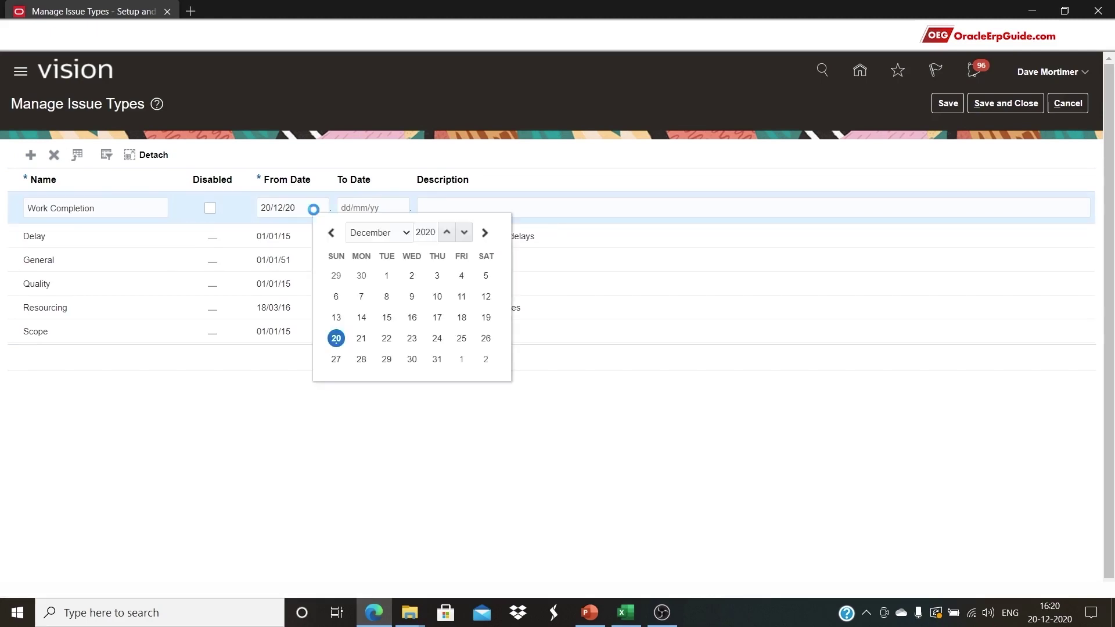
left_click(457, 207)
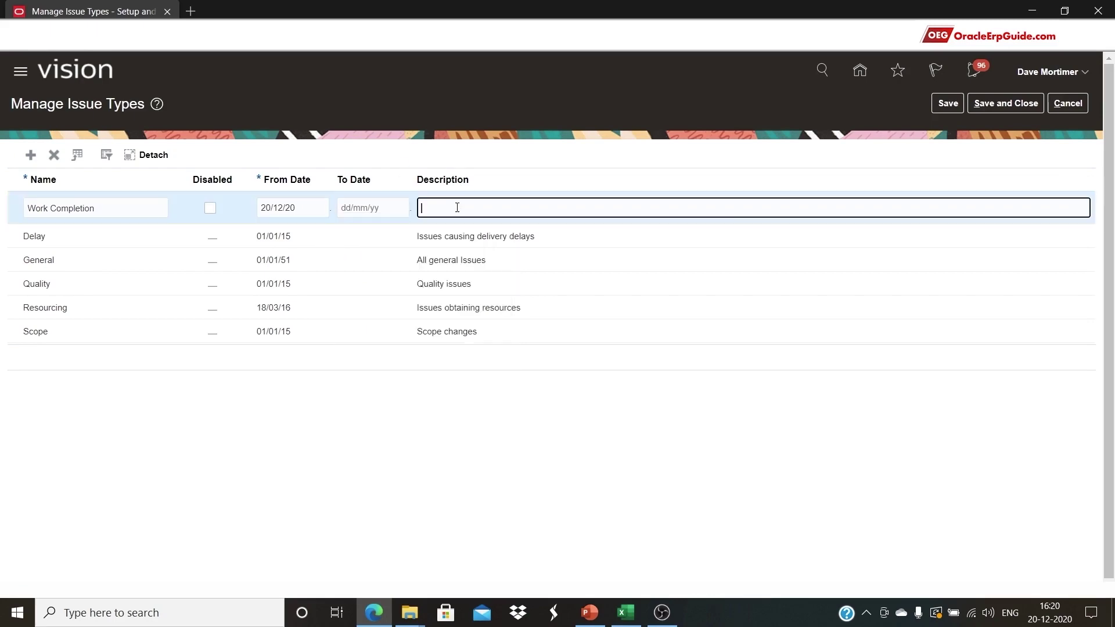
key("alt+Tab")
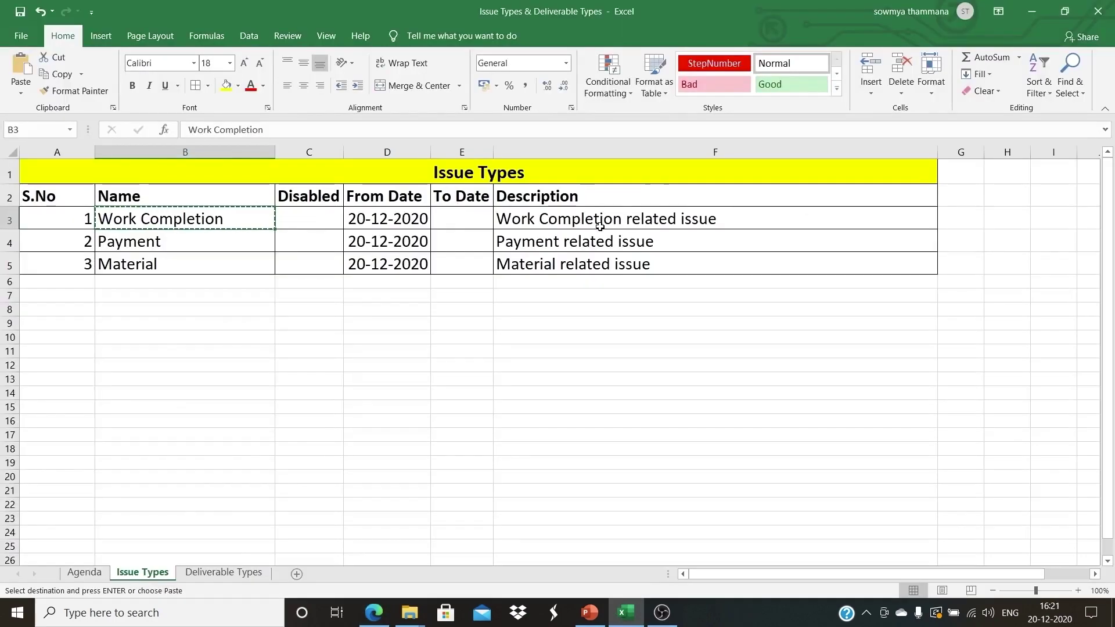
left_click(606, 218)
key("ctrl+c")
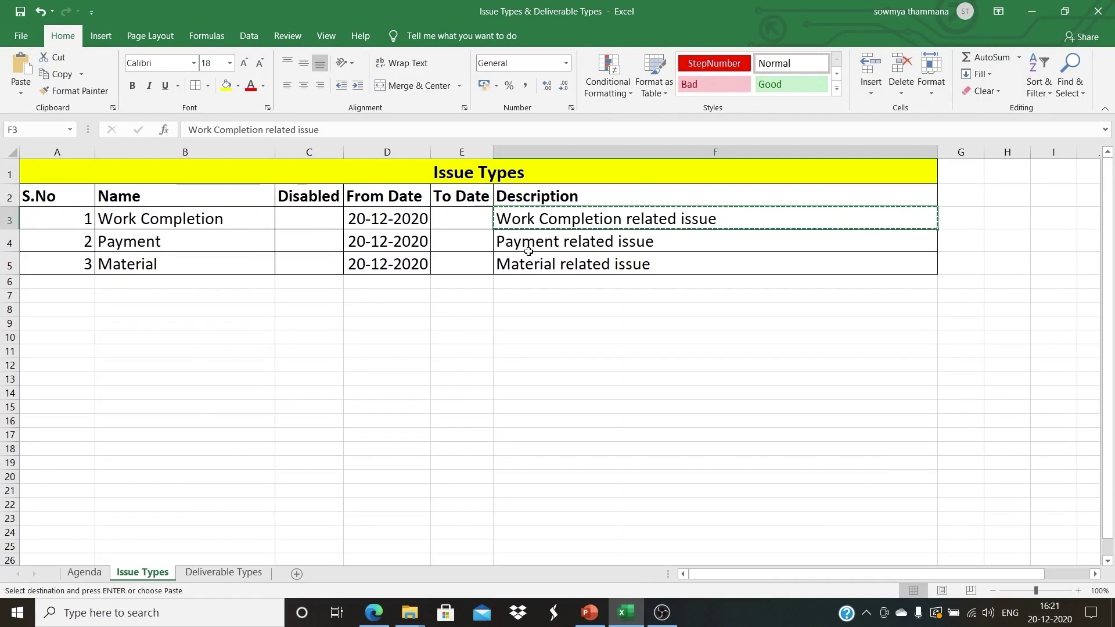
key("alt+Tab")
key("ctrl+v")
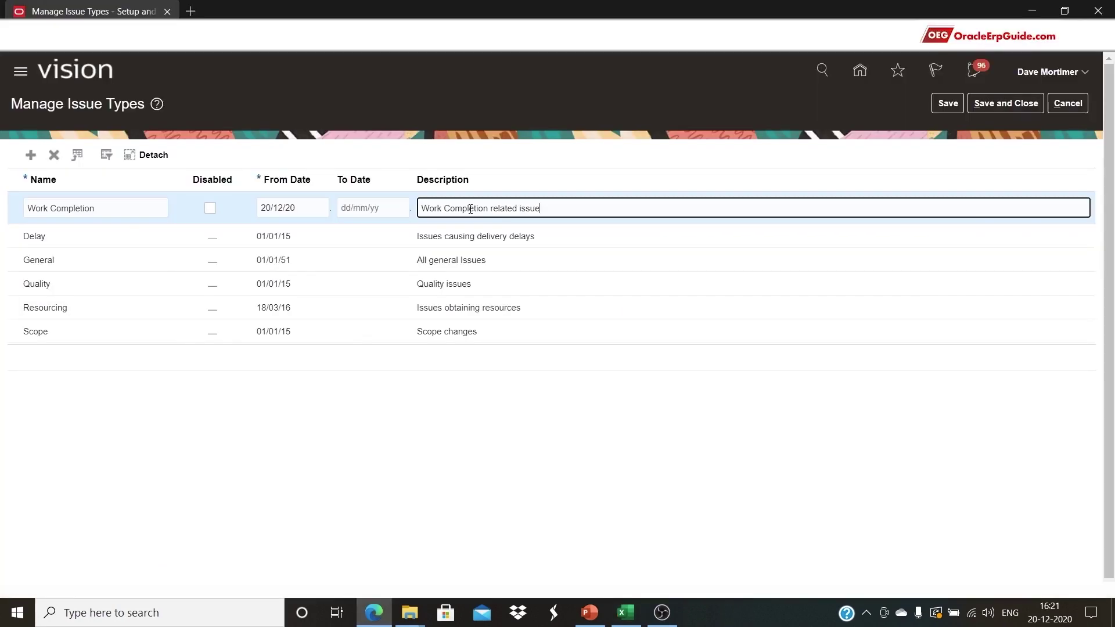
left_click(947, 104)
- Copy the second name from the Excel sheet and add a new issue type named Payment in Oracle
key("alt+Tab")
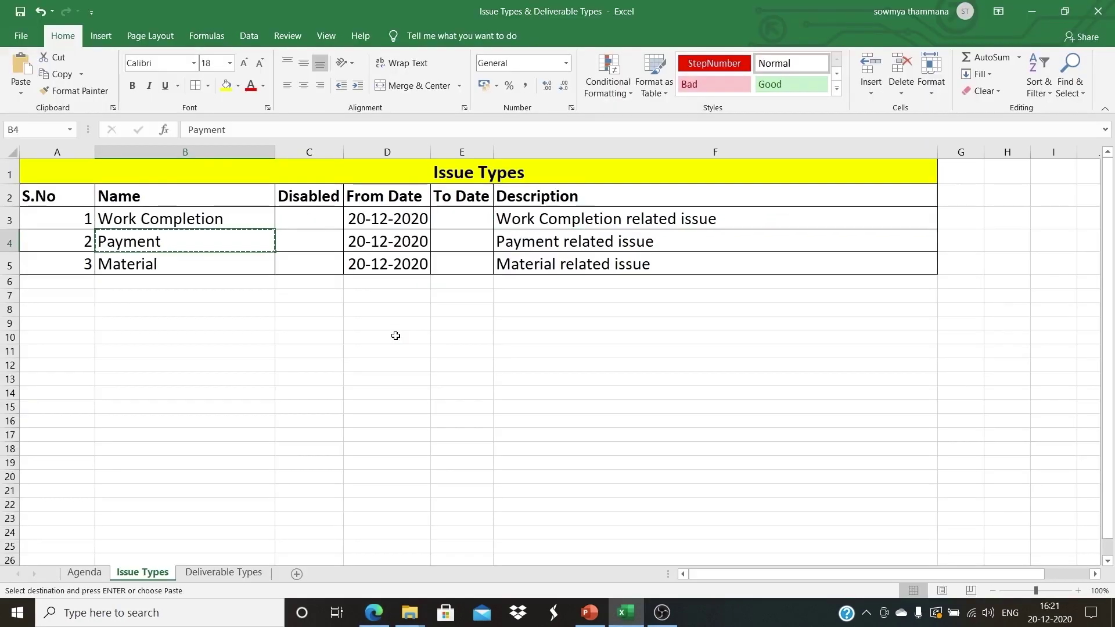
key("alt+Tab")
left_click(29, 155)
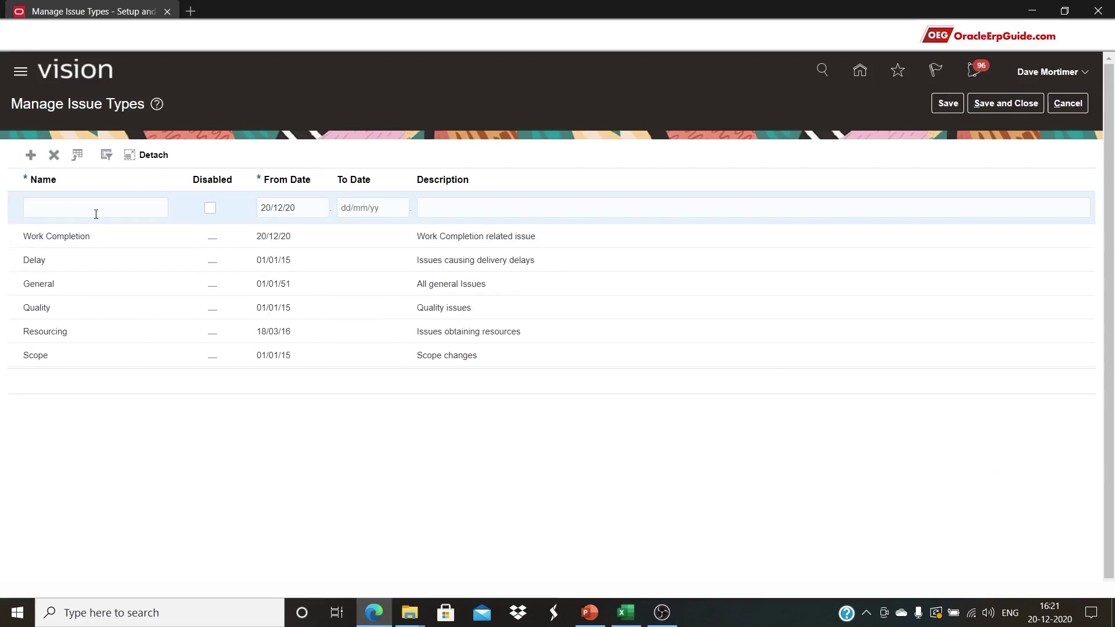
left_click(97, 210)
key("ctrl+v")
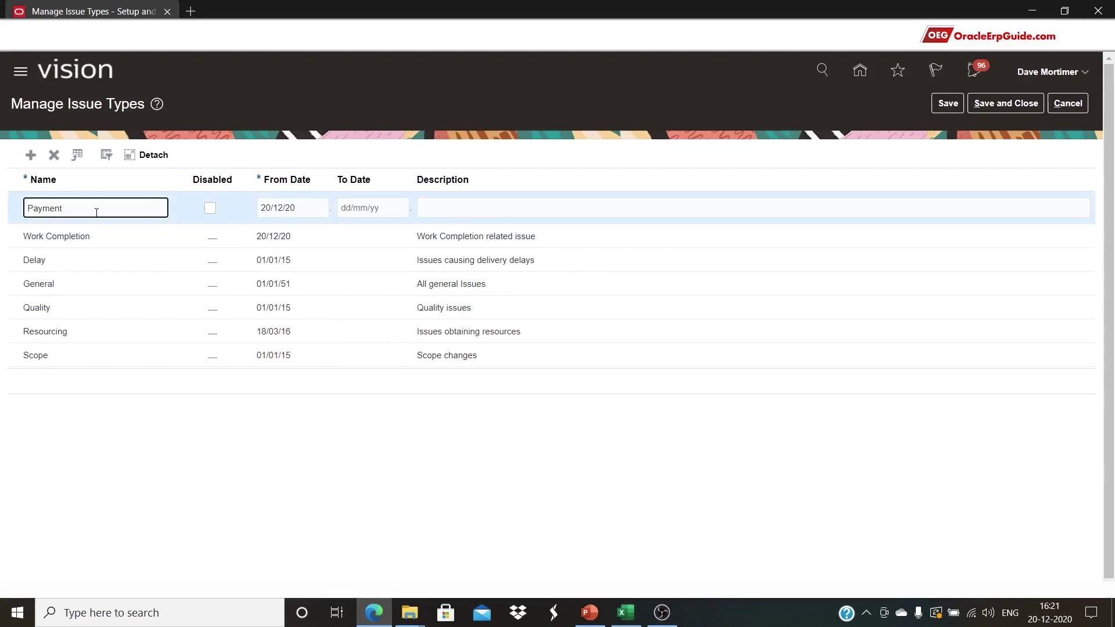
- Fill the Payment description with "Payment related issue" copied from the Excel sheet, and save the issue type
left_click(438, 210)
key("alt+Tab")
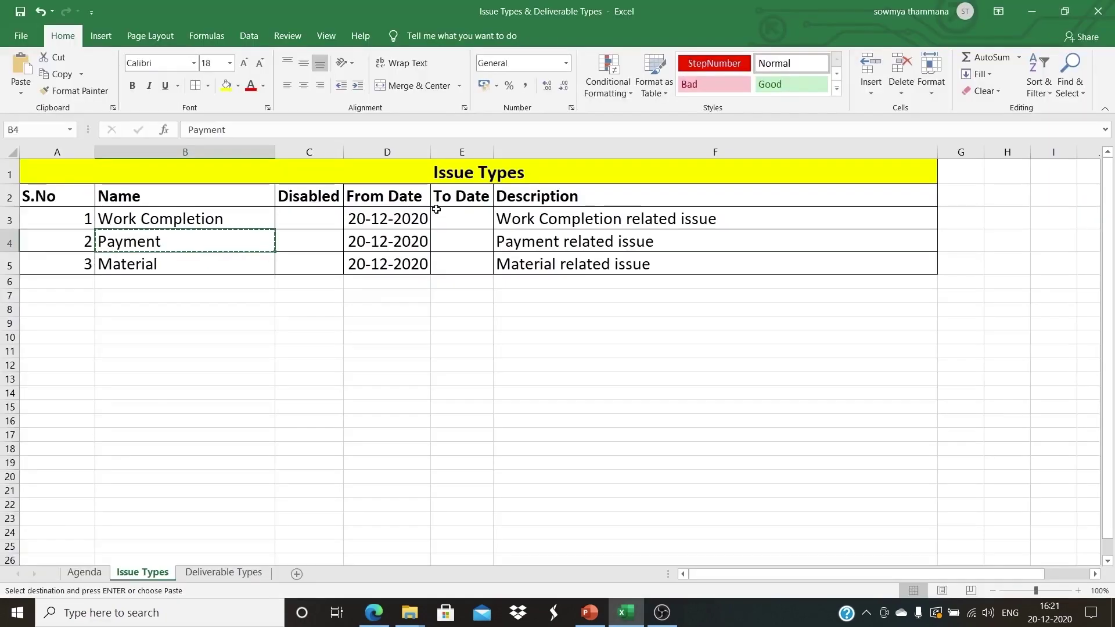
left_click(589, 246)
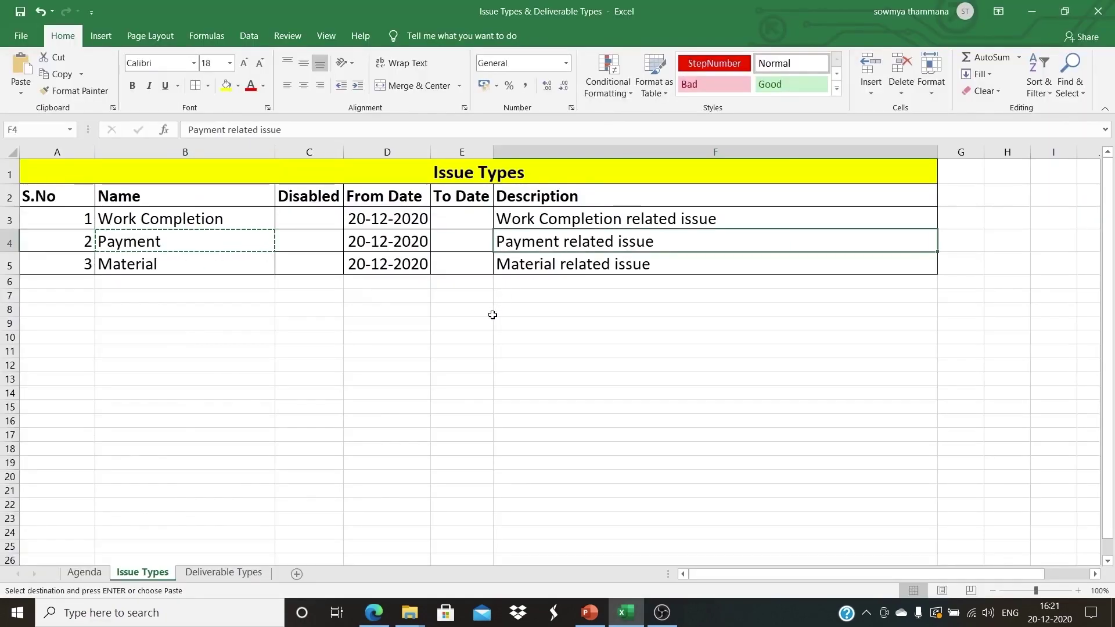
key("alt+Tab")
key("ctrl+v")
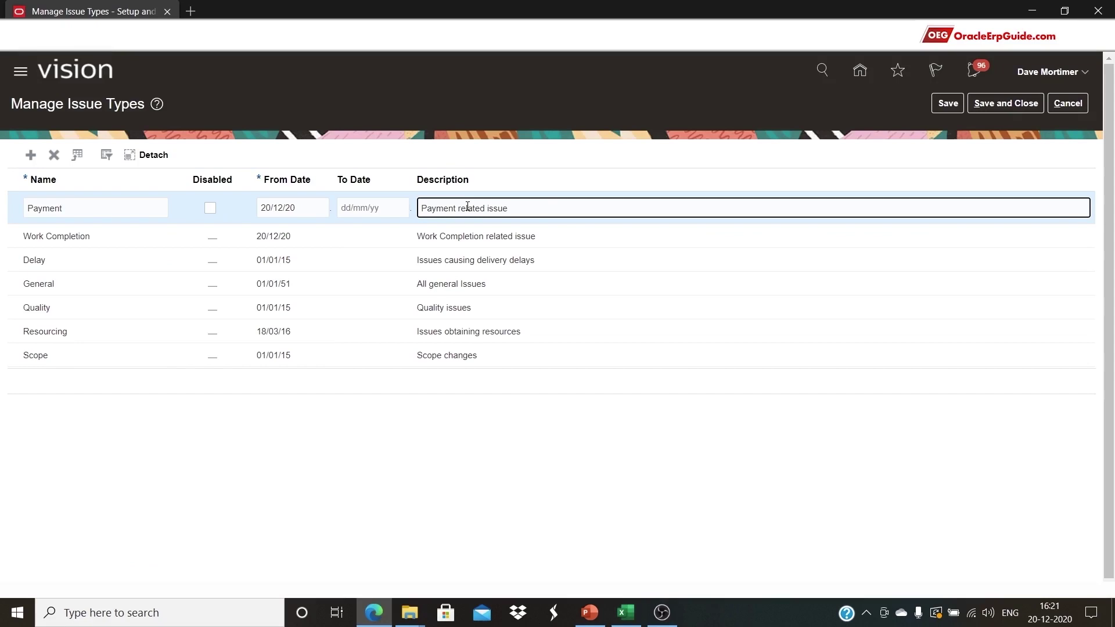
left_click(948, 103)
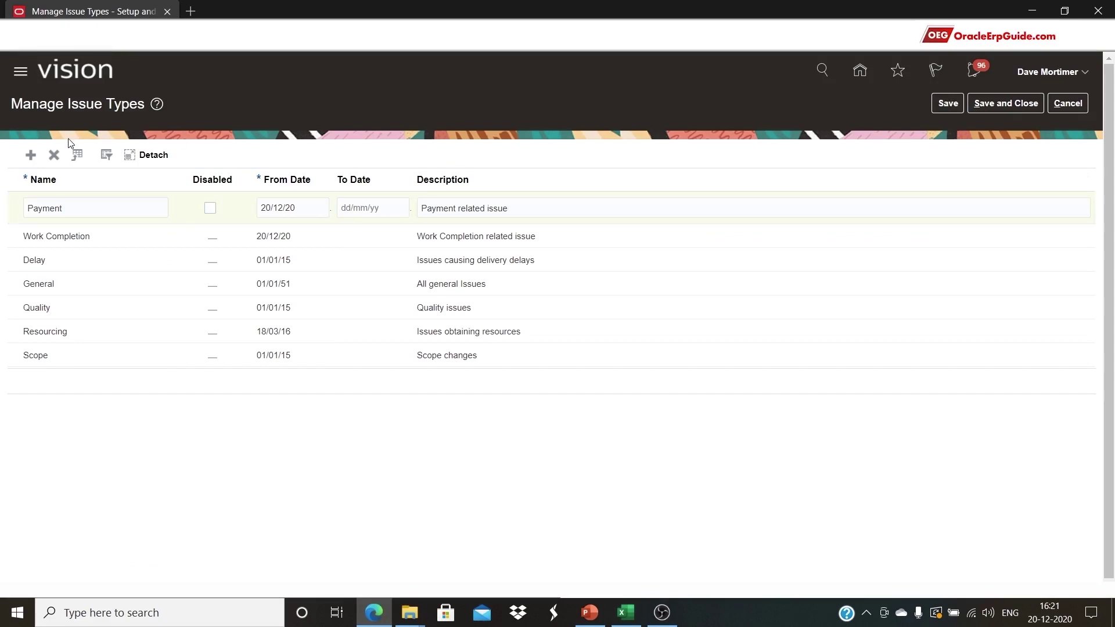
- Add a third issue type row in Oracle and name it Material, using the name copied from the Excel sheet
left_click(31, 155)
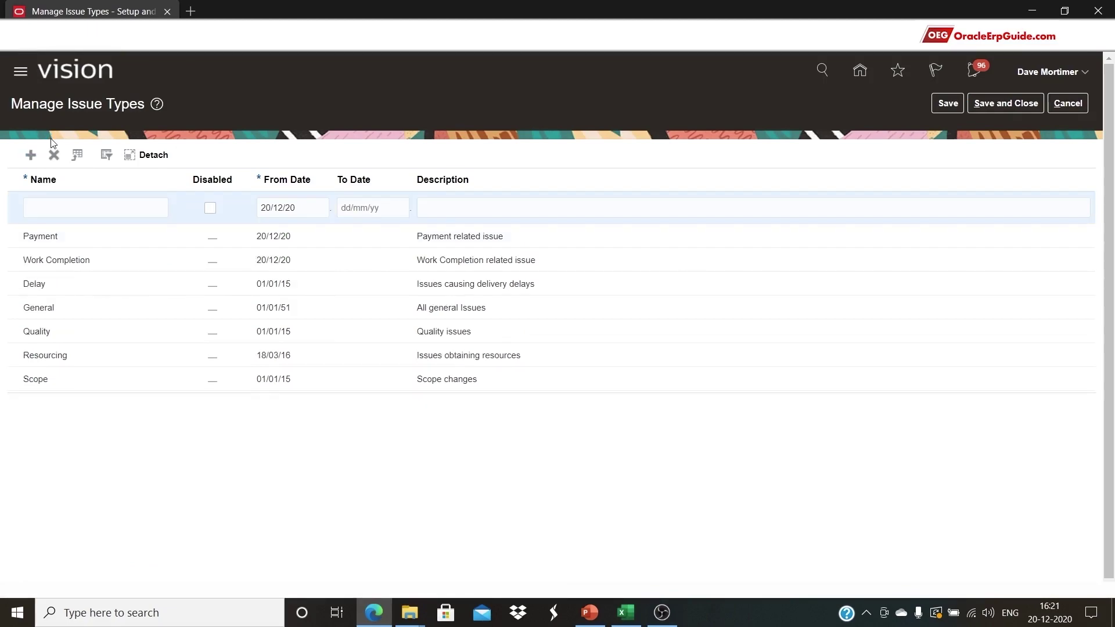
key("alt+Tab")
key("alt+Tab")
left_click(88, 214)
type("Material")
- Fill the Material description with "Material related issue" copied from the Excel sheet, then save and close the issue types page
key("alt+Tab")
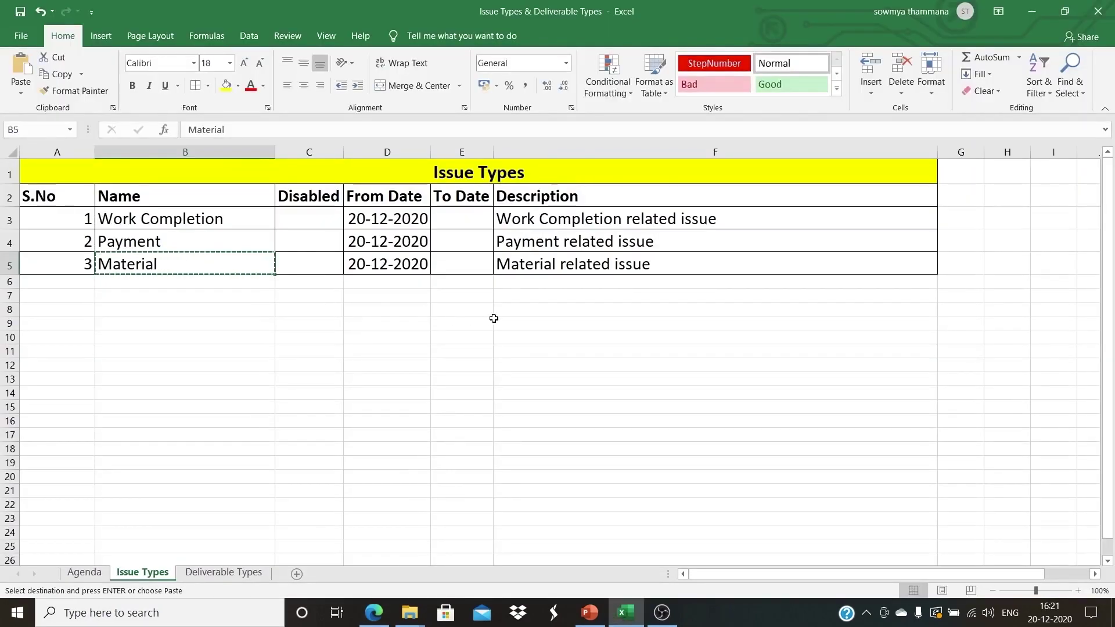
left_click(545, 269)
key("ctrl+c")
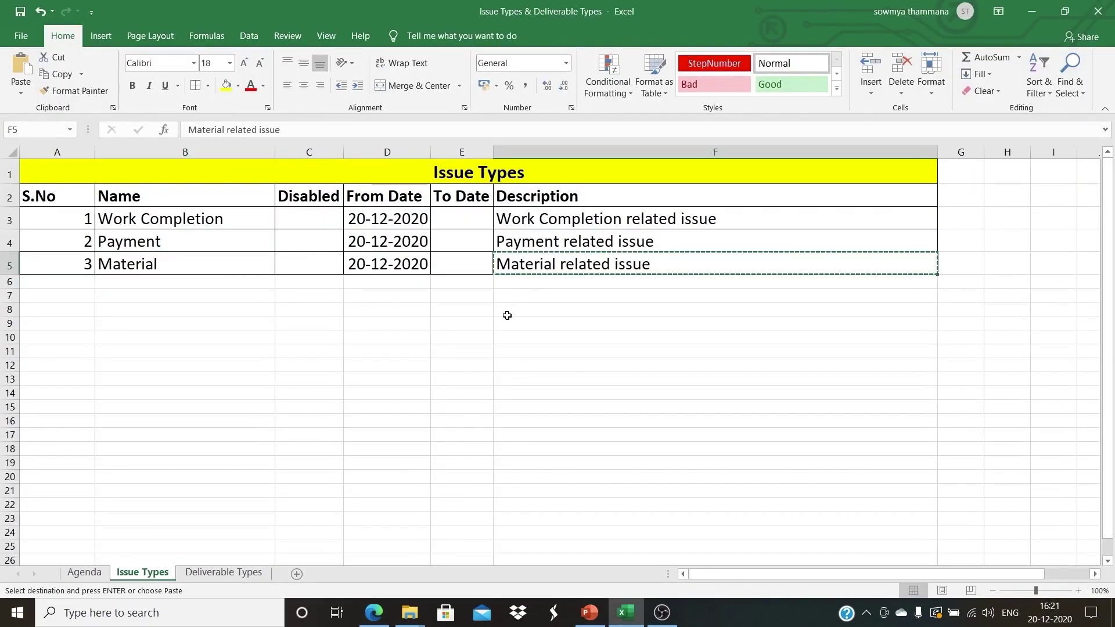
key("alt+Tab")
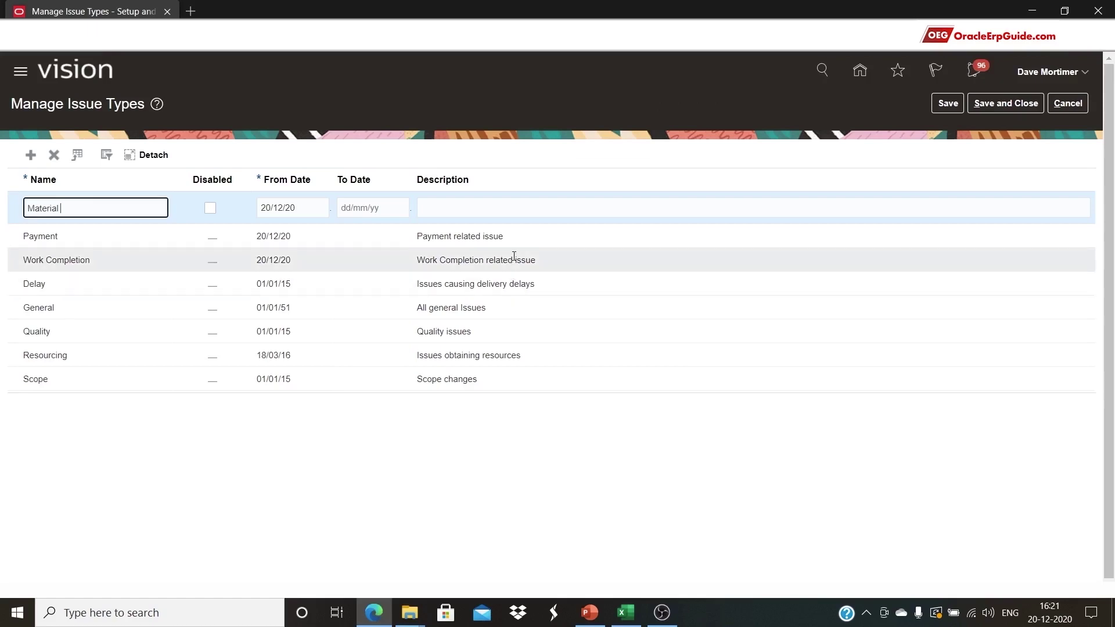
left_click(479, 208)
key("ctrl+v")
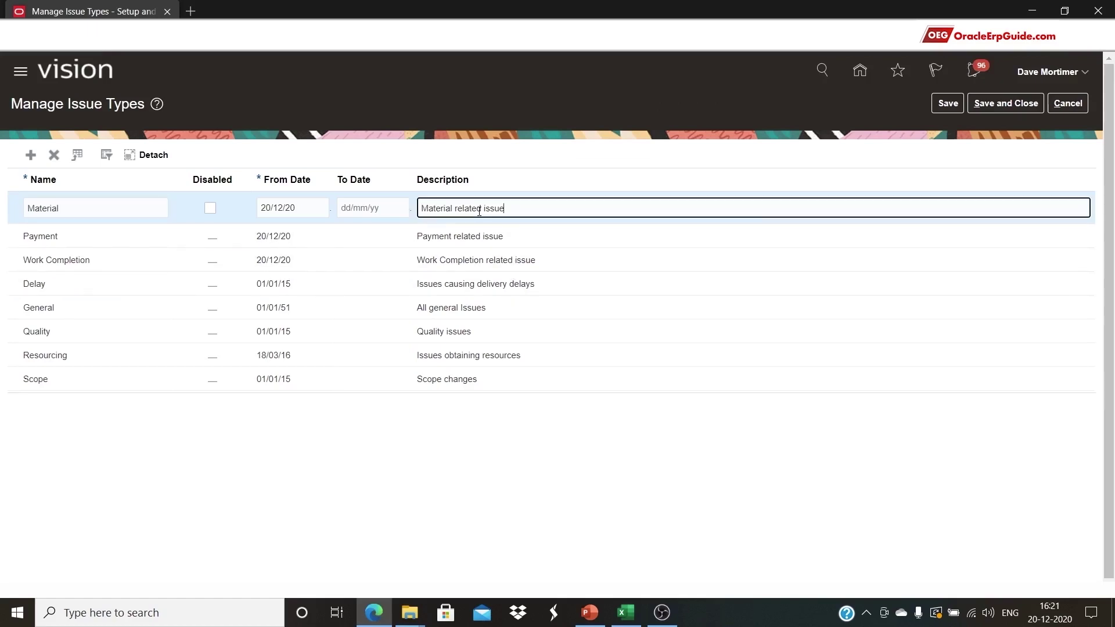
left_click(615, 166)
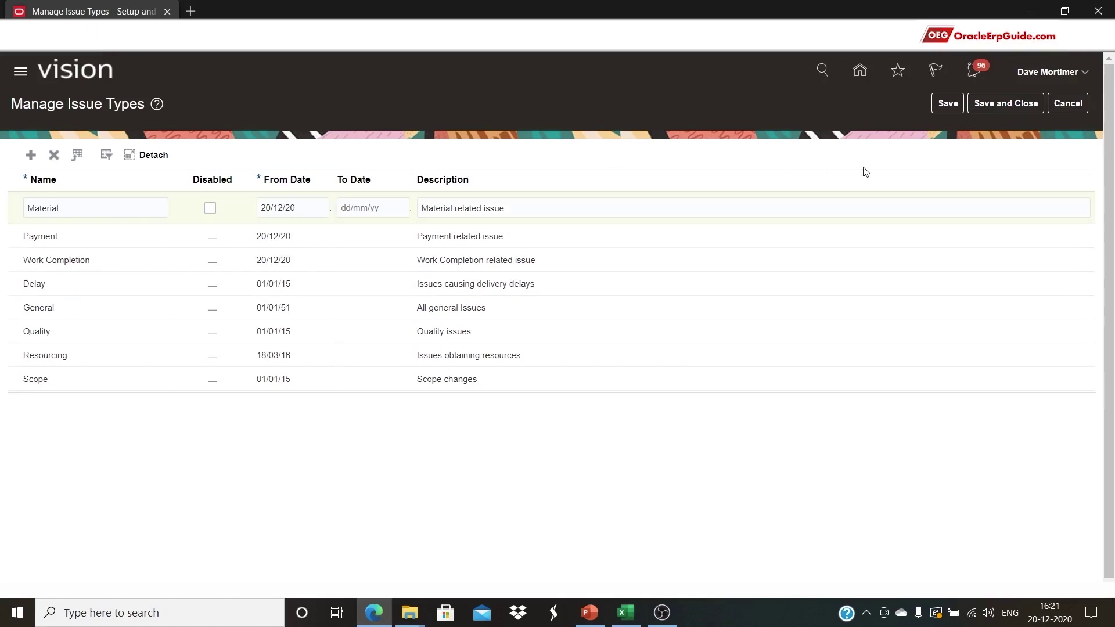
left_click(998, 105)
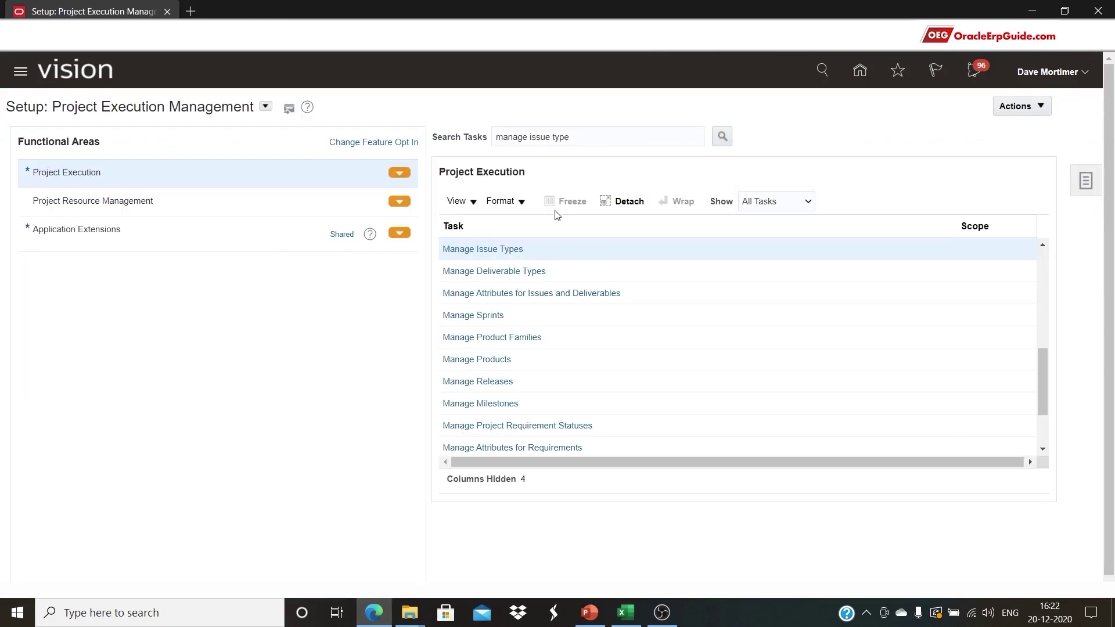
- Search the setup tasks for "manage deliverable type" and open the Manage Deliverable Types task
left_click_drag(598, 138, 532, 138)
type("de")
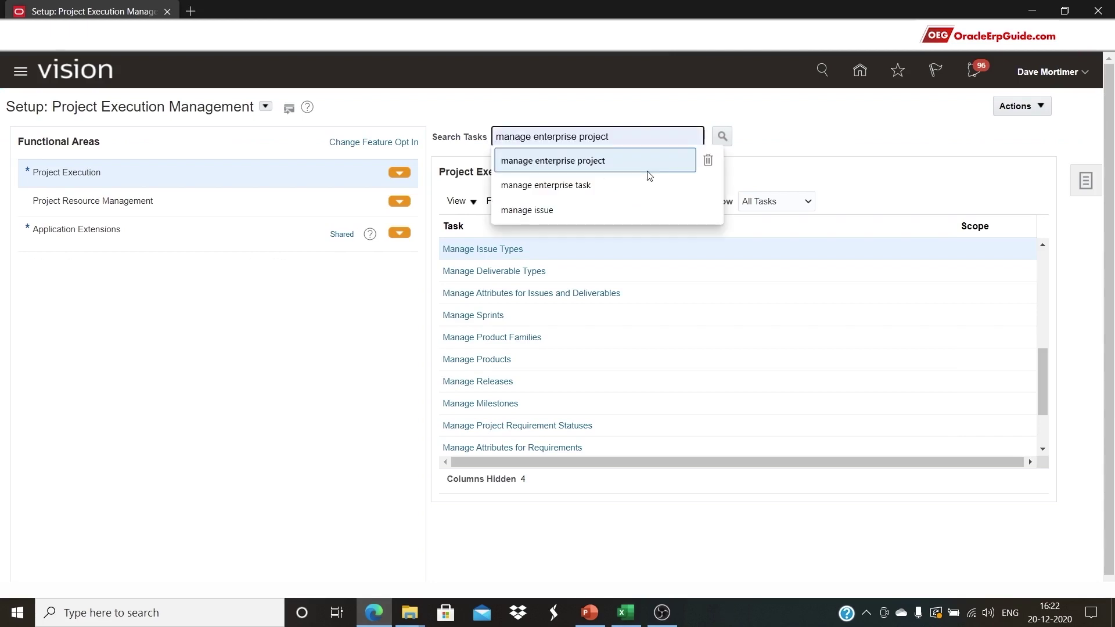
type("liverable type")
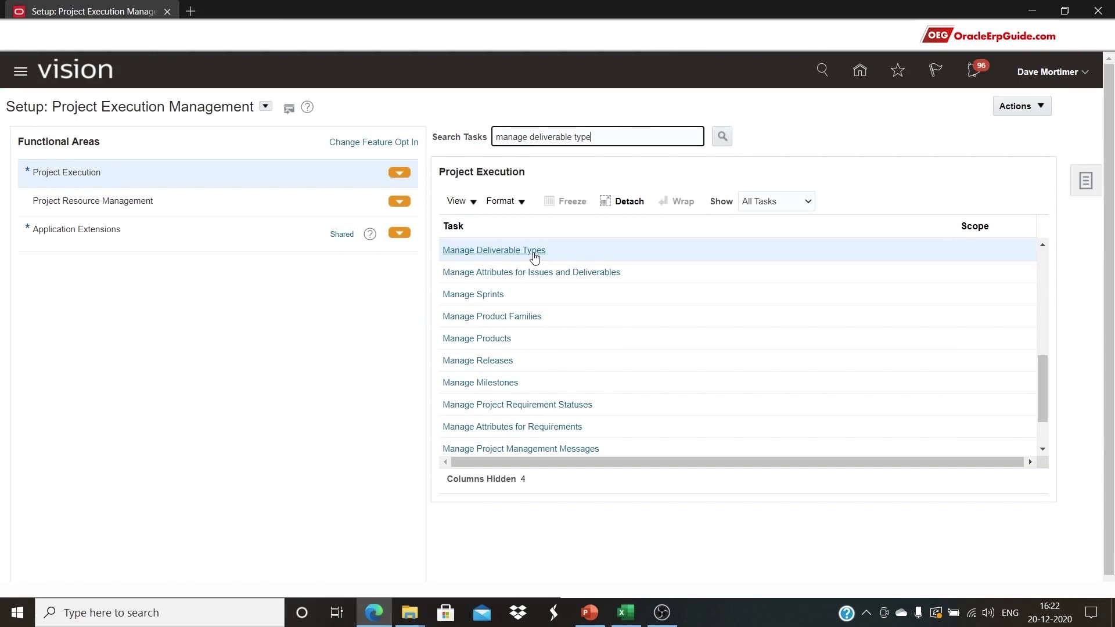
left_click(533, 251)
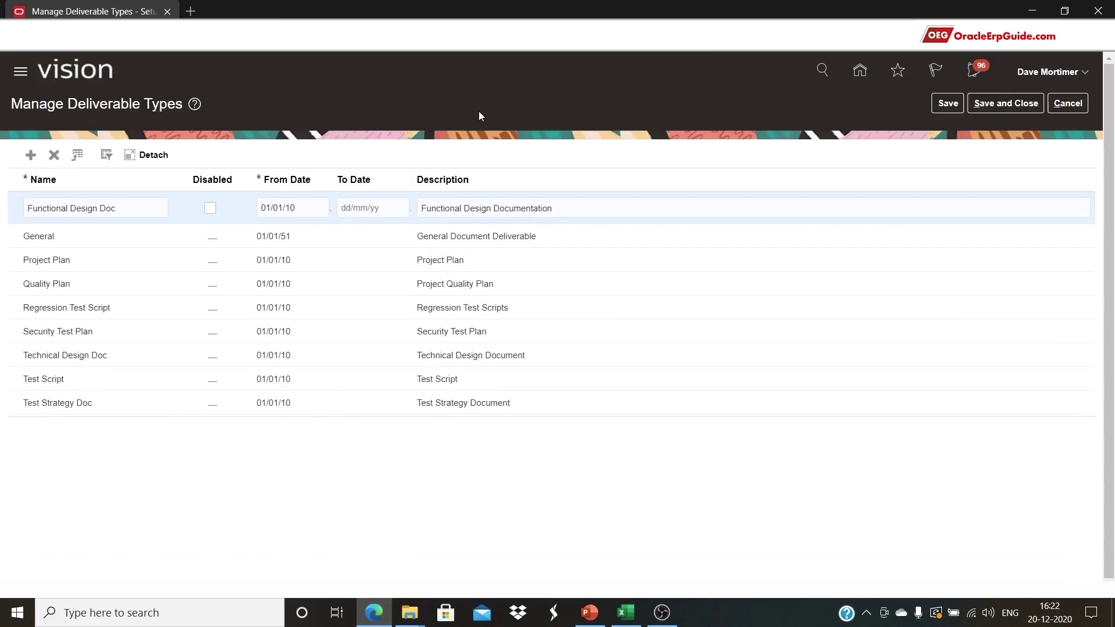
- Add a new deliverable type in Oracle named Design Documents, using the first name copied from the workbook's Deliverable Types sheet
key("alt+Tab")
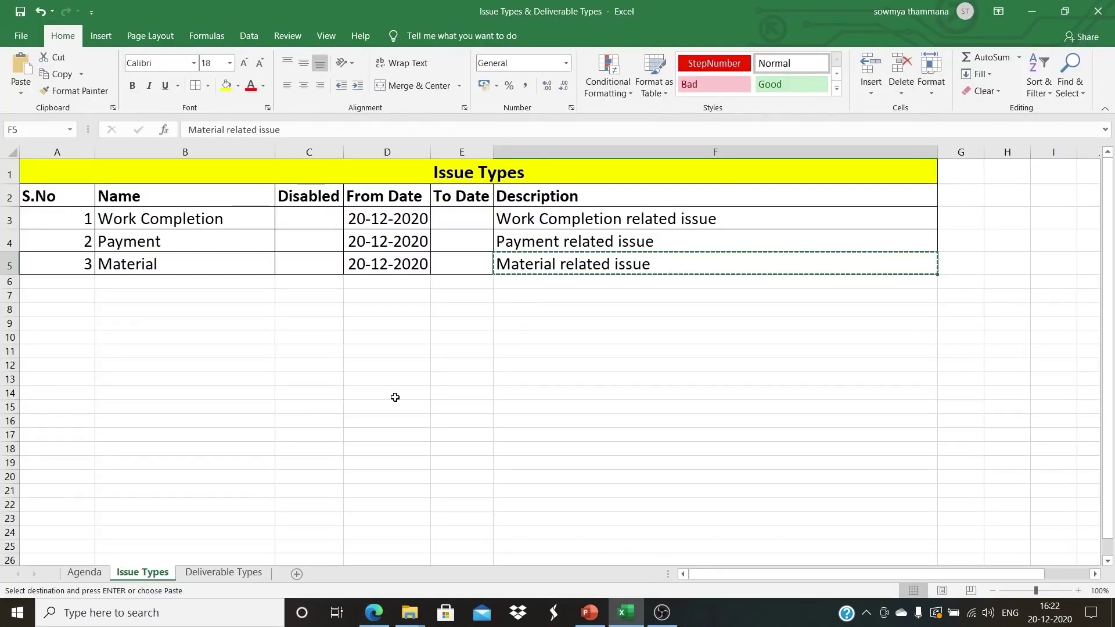
left_click(224, 573)
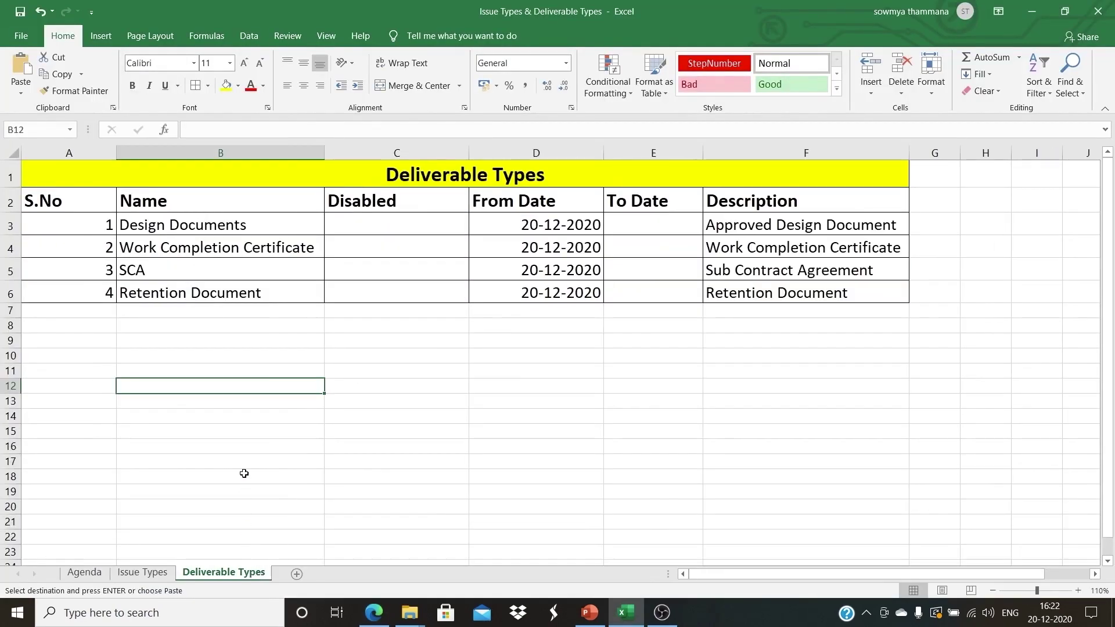
left_click(197, 223)
key("alt+Tab")
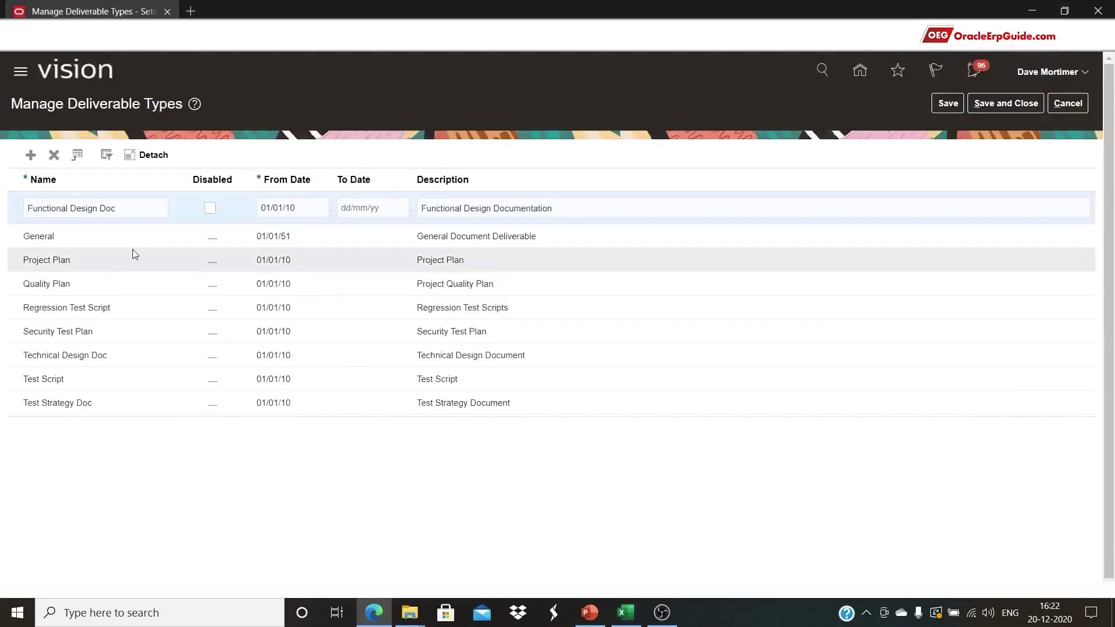
left_click(32, 156)
left_click(88, 211)
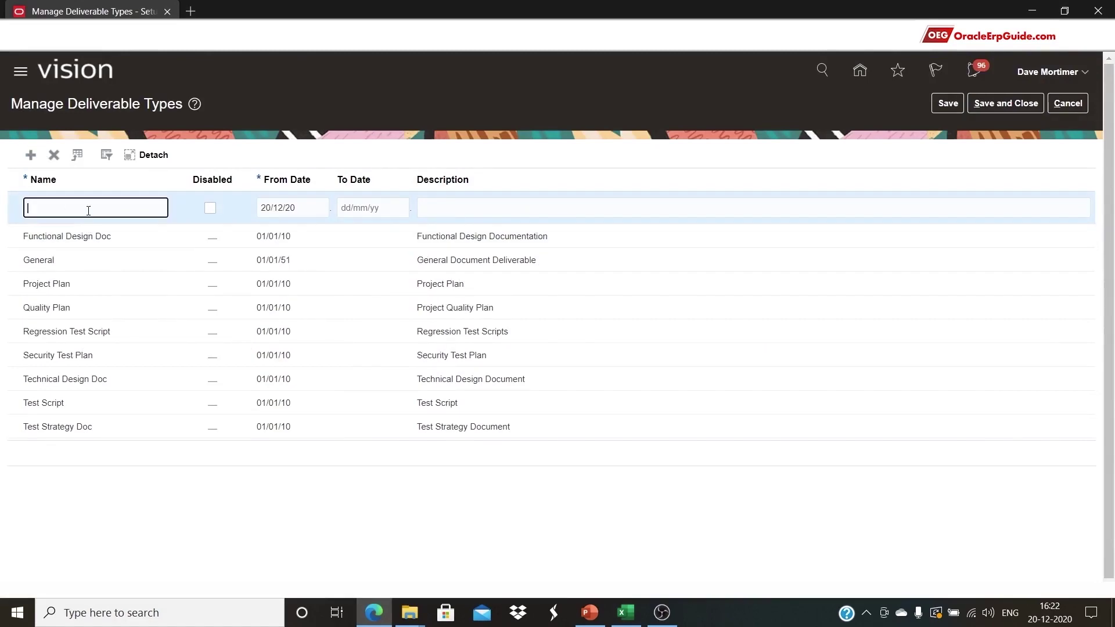
key("alt+Tab")
key("ctrl+c")
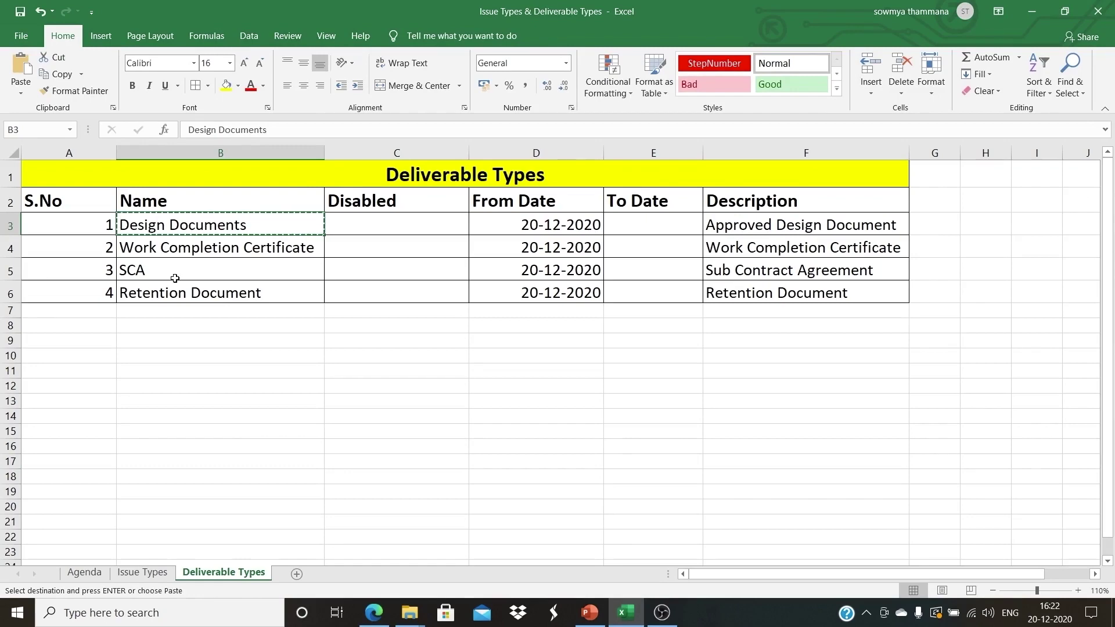
key("alt+Tab")
key("ctrl+v")
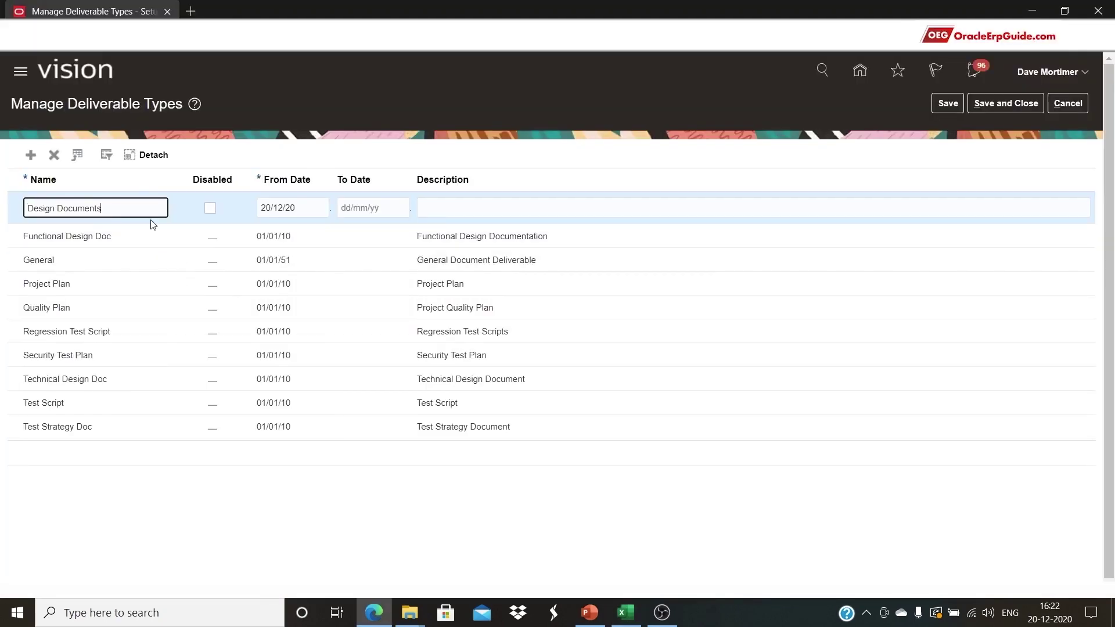
- Fill the Design Documents description with "Approved Design Document" copied from the Excel sheet, and save the deliverable type
key("alt+Tab")
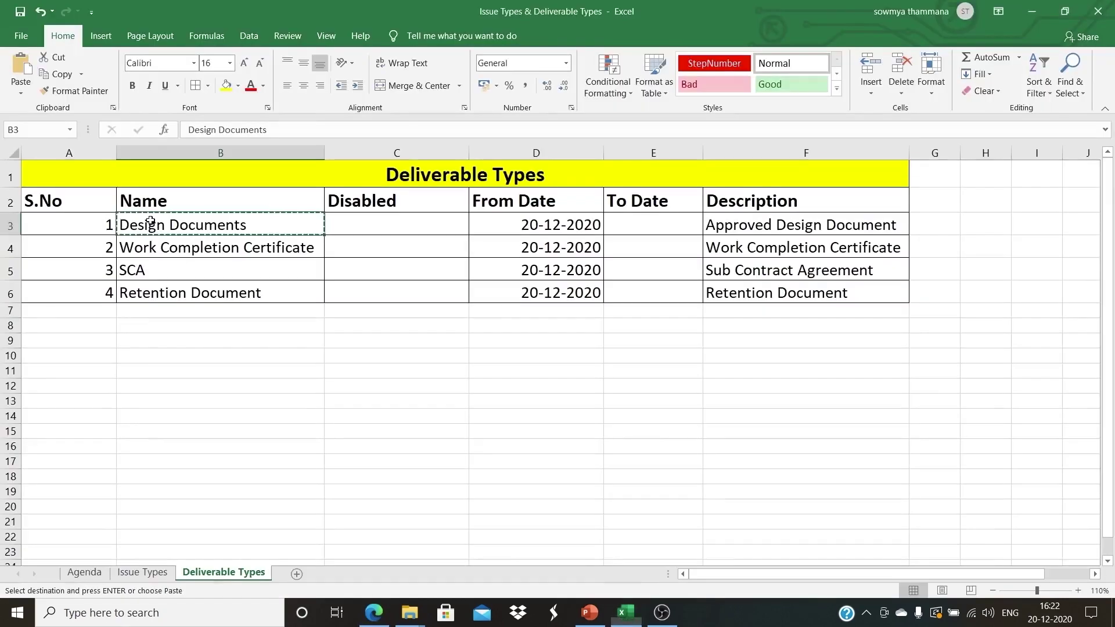
left_click(717, 228)
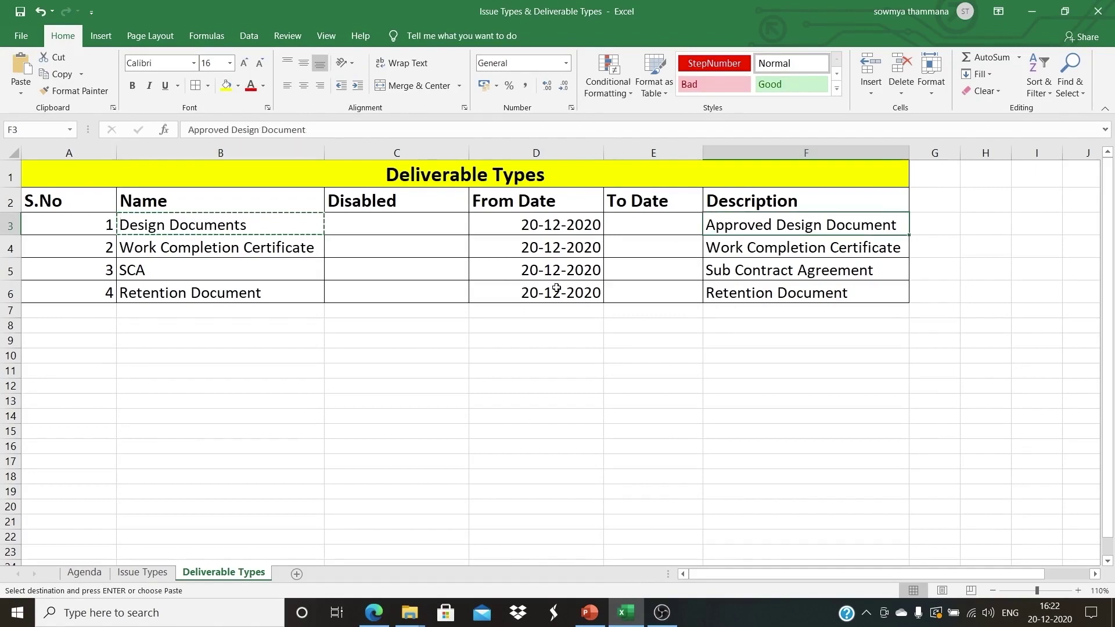
key("ctrl+c")
key("alt+Tab")
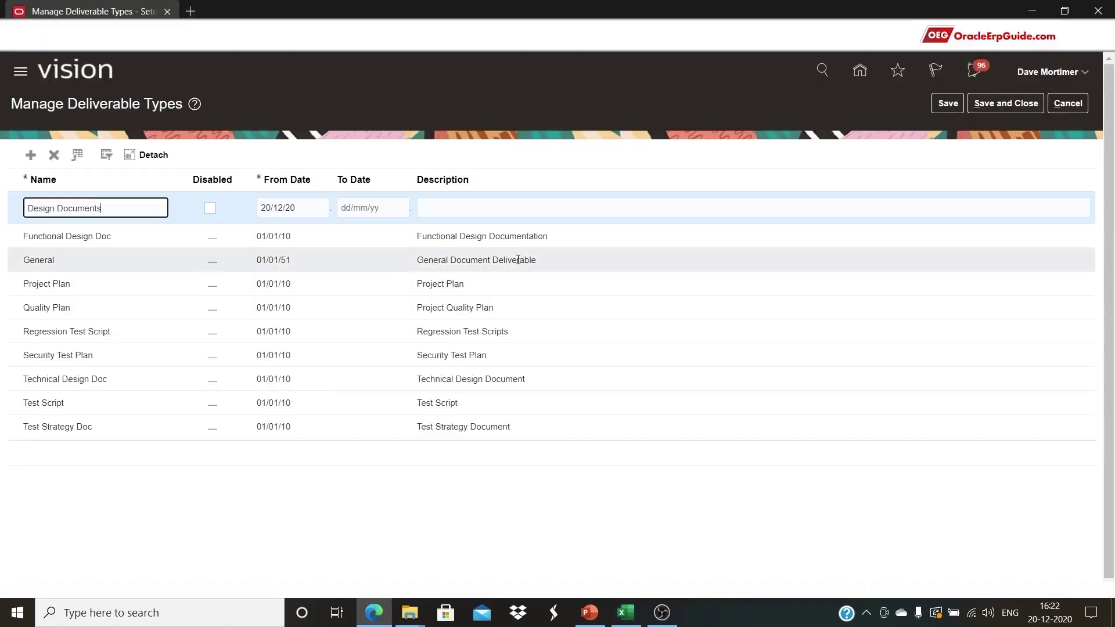
left_click(479, 209)
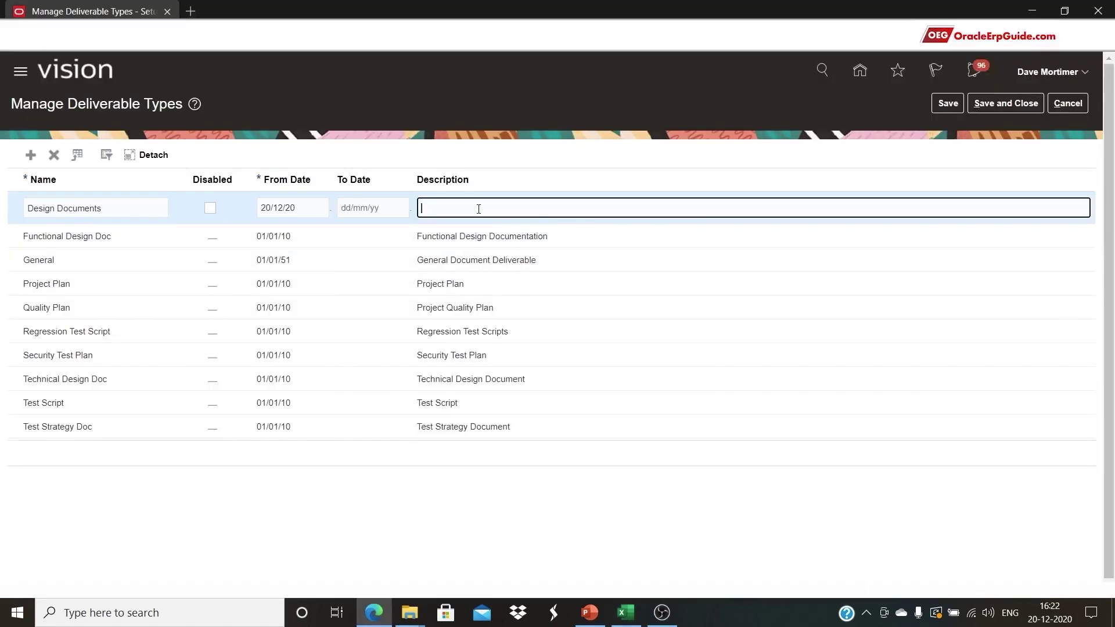
key("ctrl+v")
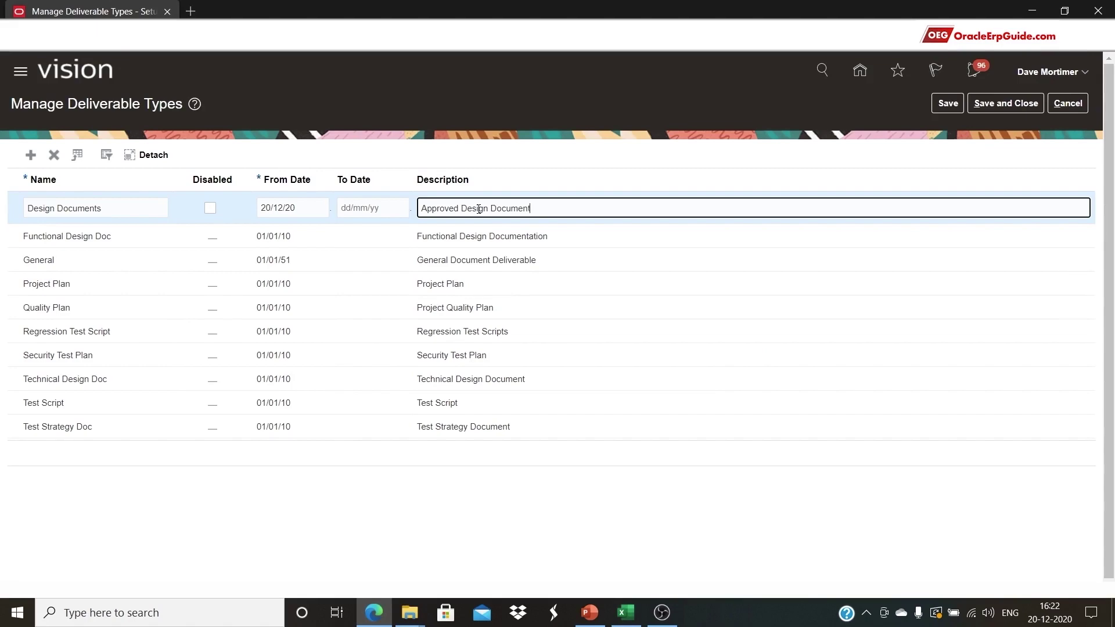
left_click(949, 105)
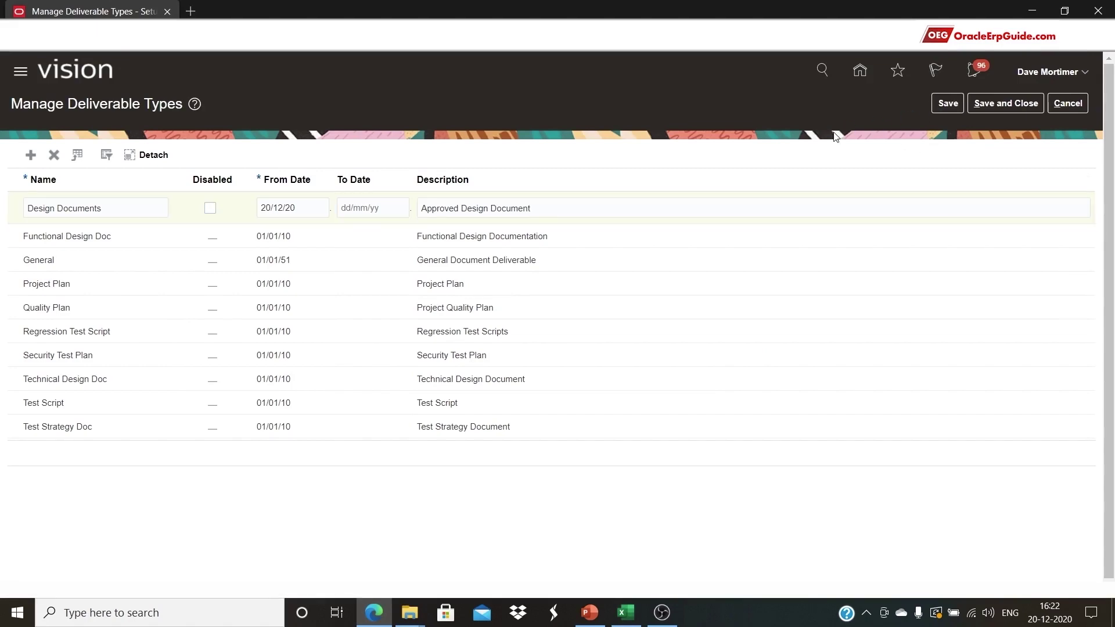
- Switch to Excel and copy the second deliverable type name, Work Completion Certificate
key("alt+Tab")
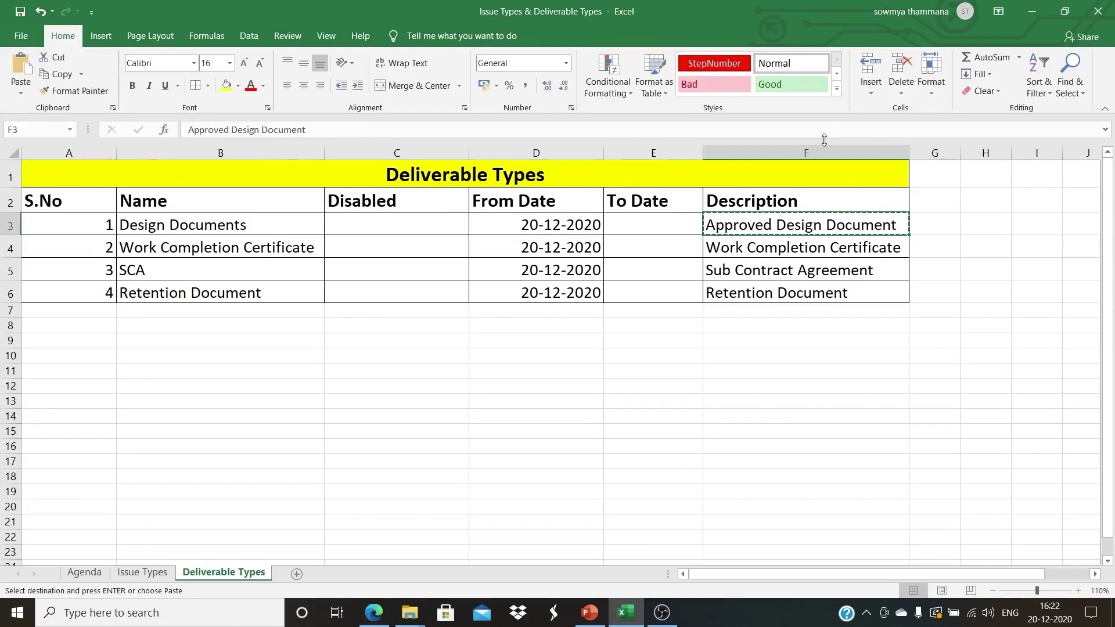
left_click(259, 248)
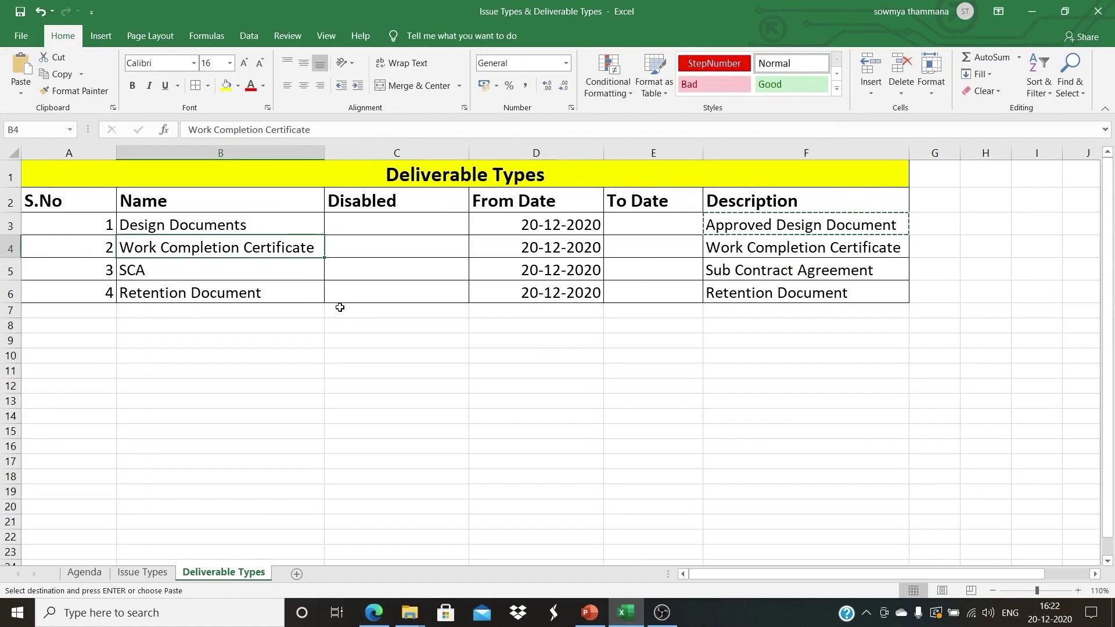
key("ctrl+c")
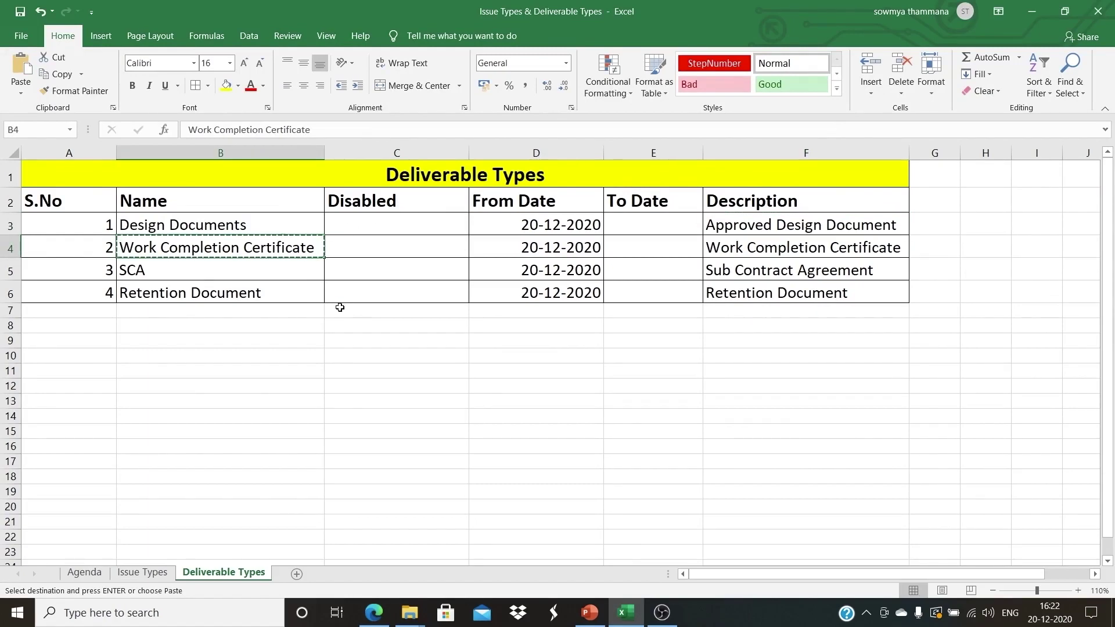
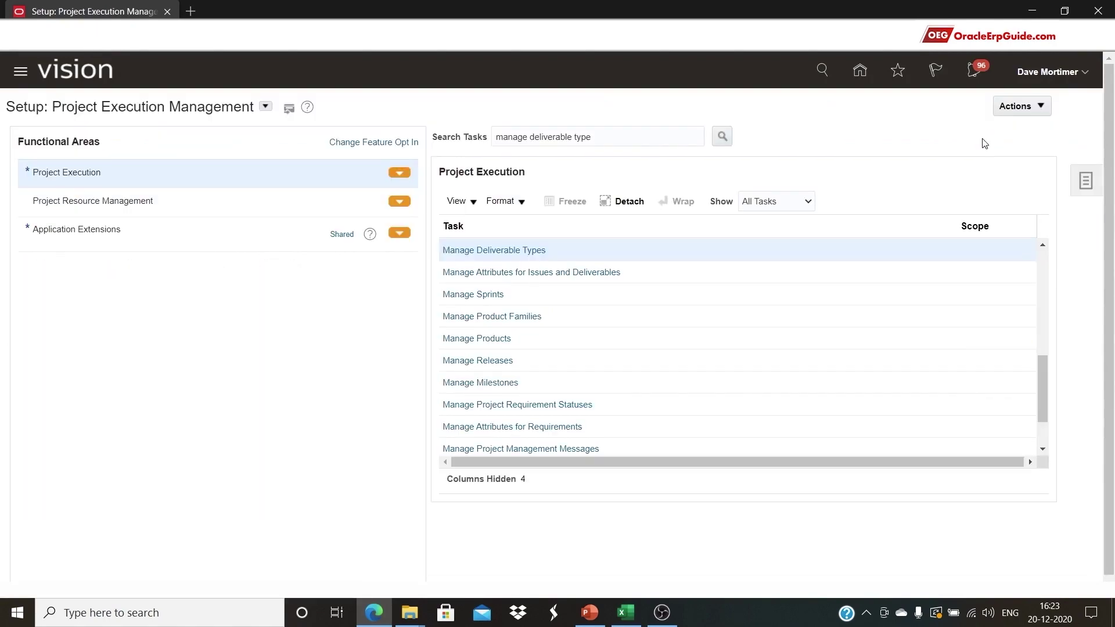
- Return to the Oracle home page and open the Project Manager Dashboard from the Projects apps
left_click(861, 75)
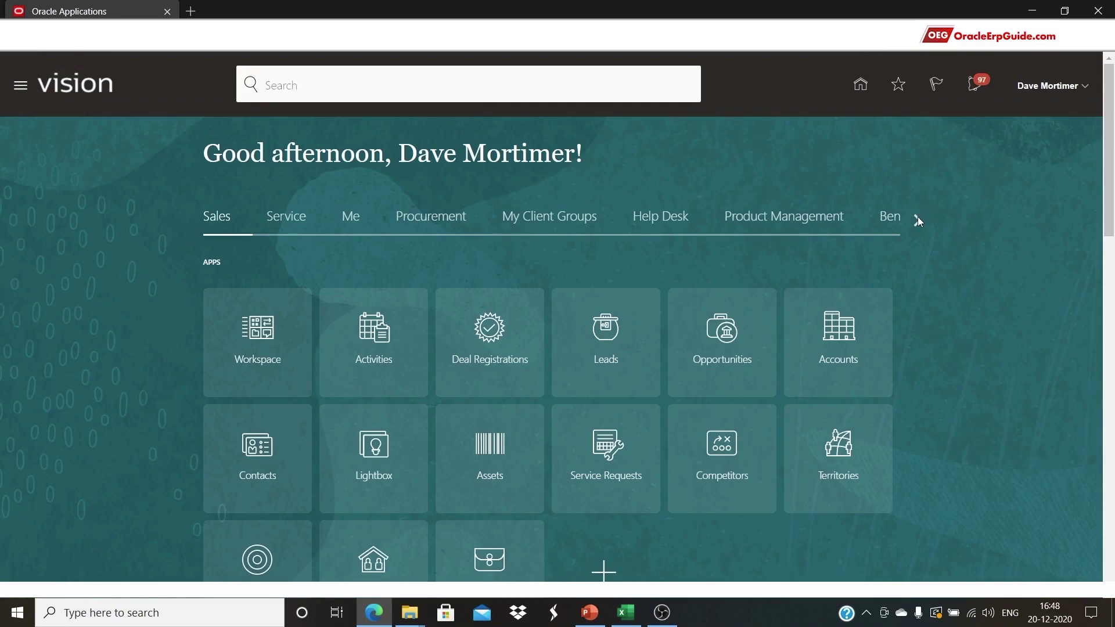
left_click(918, 219)
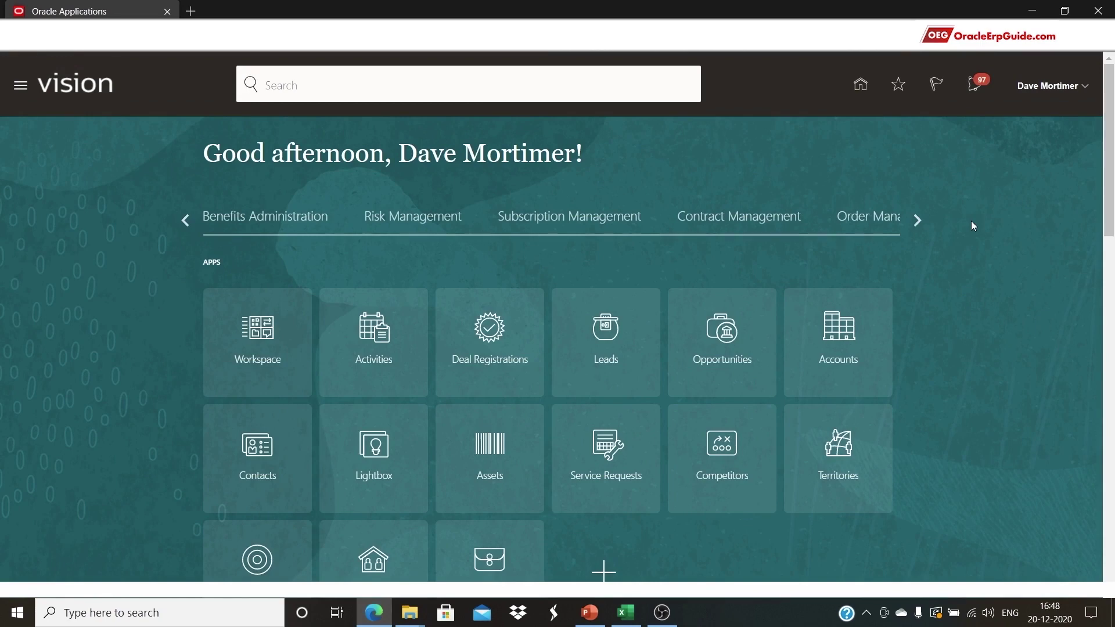
left_click(917, 220)
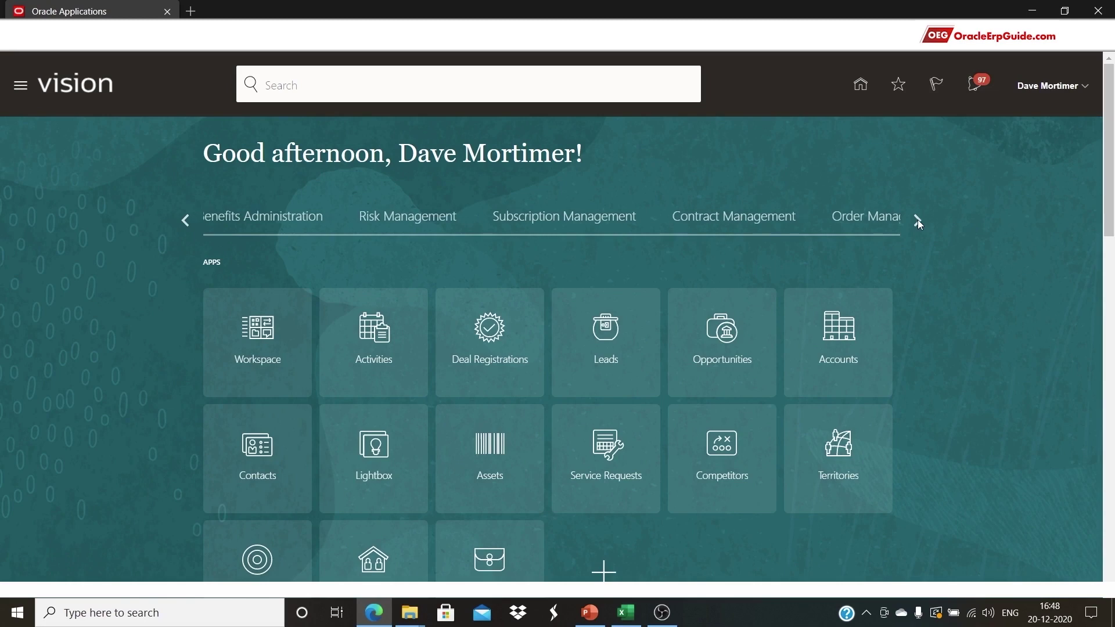
left_click(917, 220)
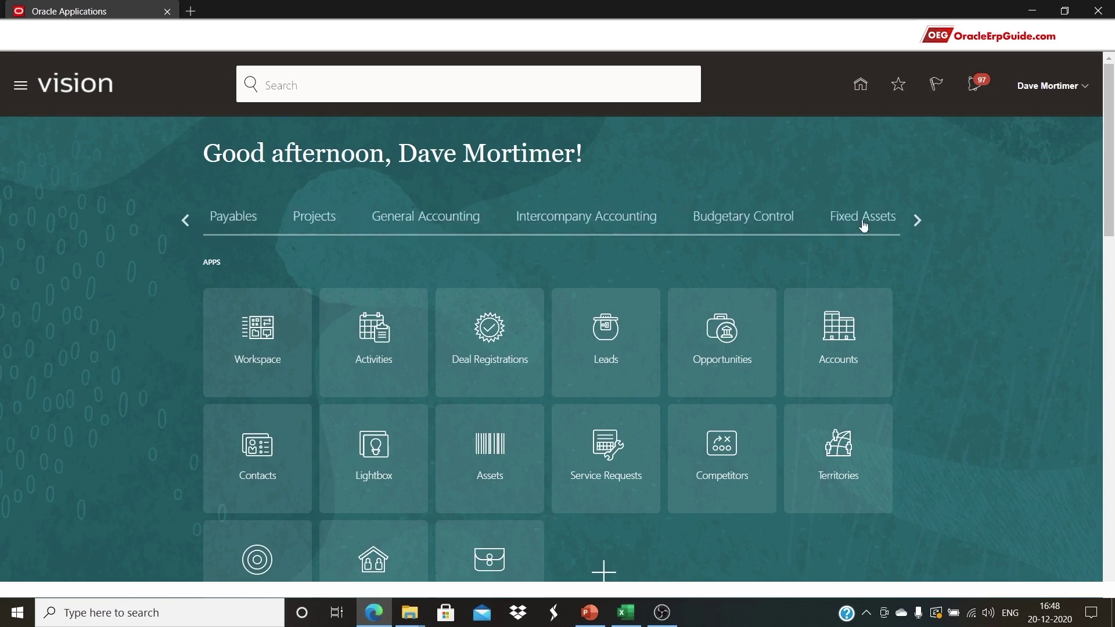
left_click(309, 219)
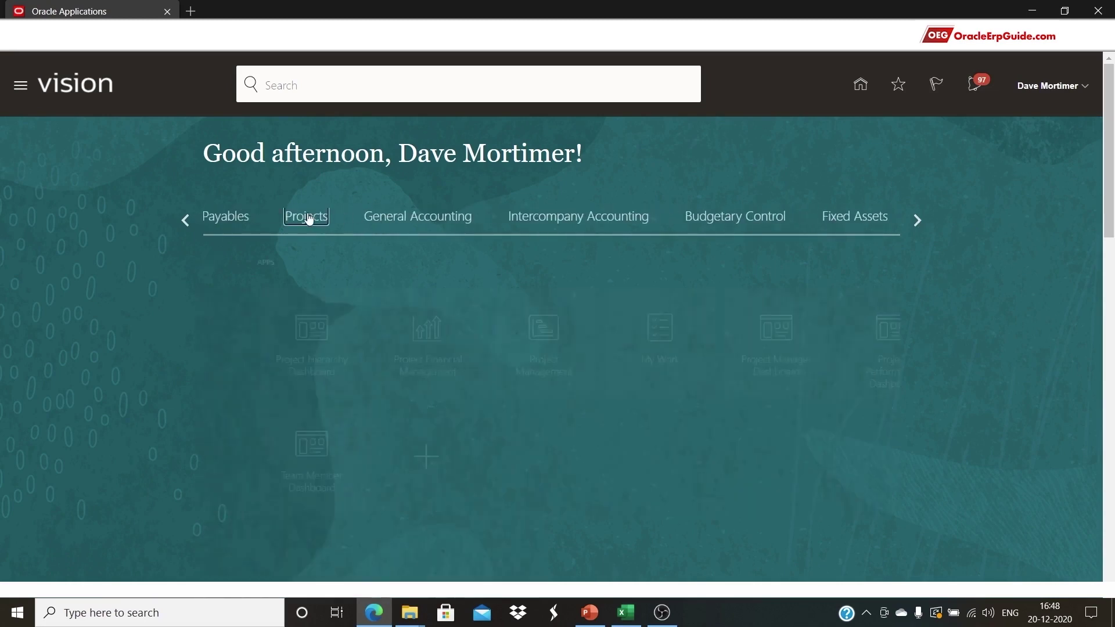
left_click(714, 318)
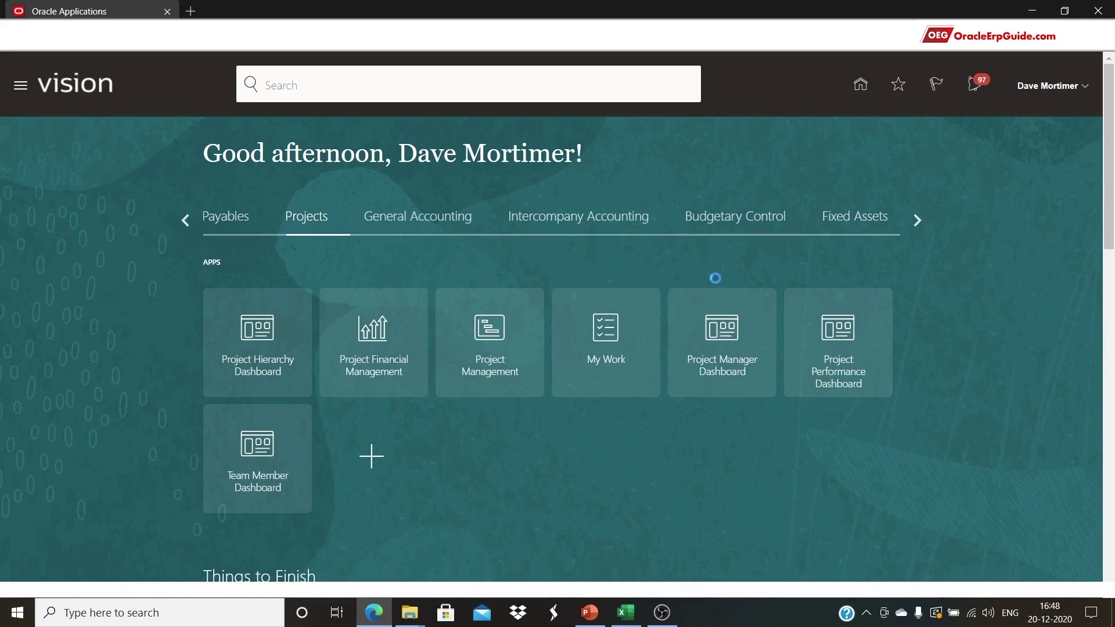
- Create a new issue under My Issues with the summary "Send me the advance released for subcontractors"
scroll(71, 460, "down", 2)
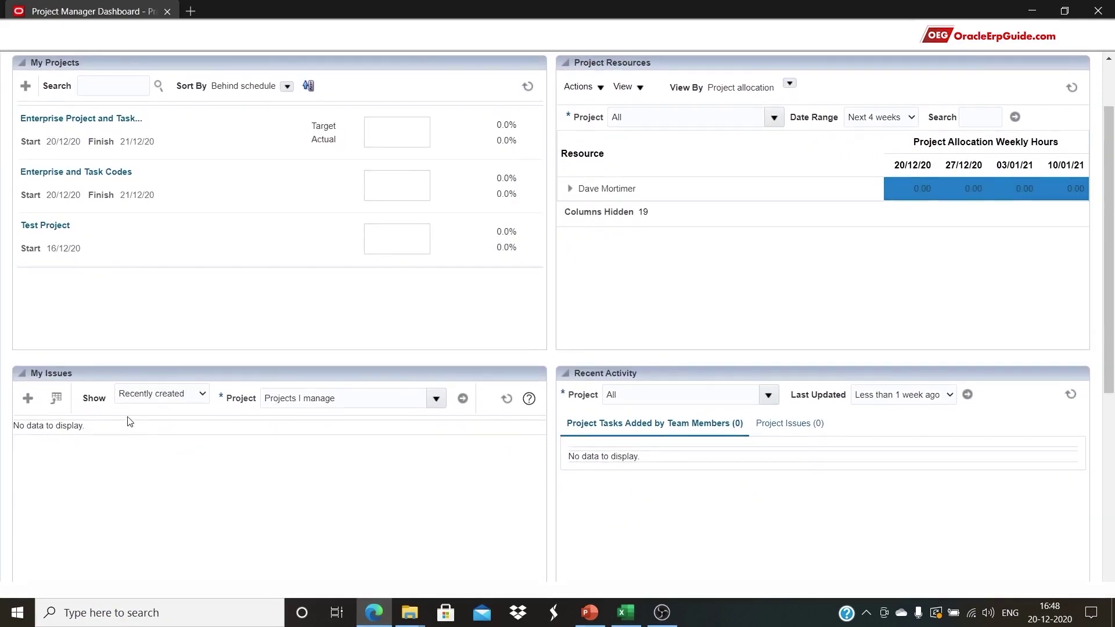
left_click(28, 398)
key("BackSpace")
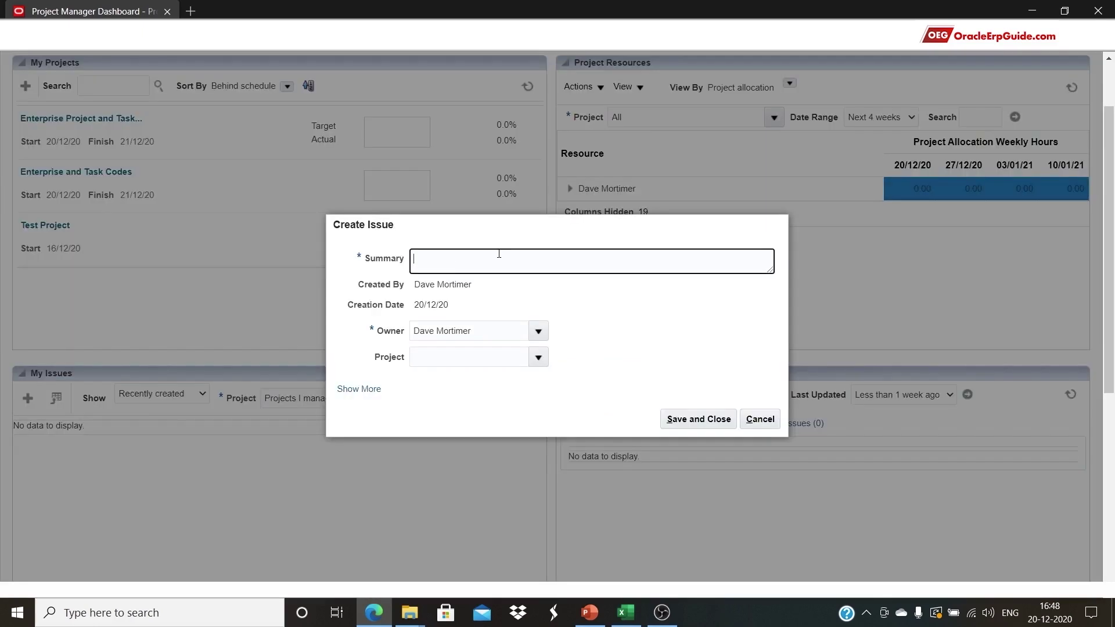
type("Send me the advance released for subcontractors")
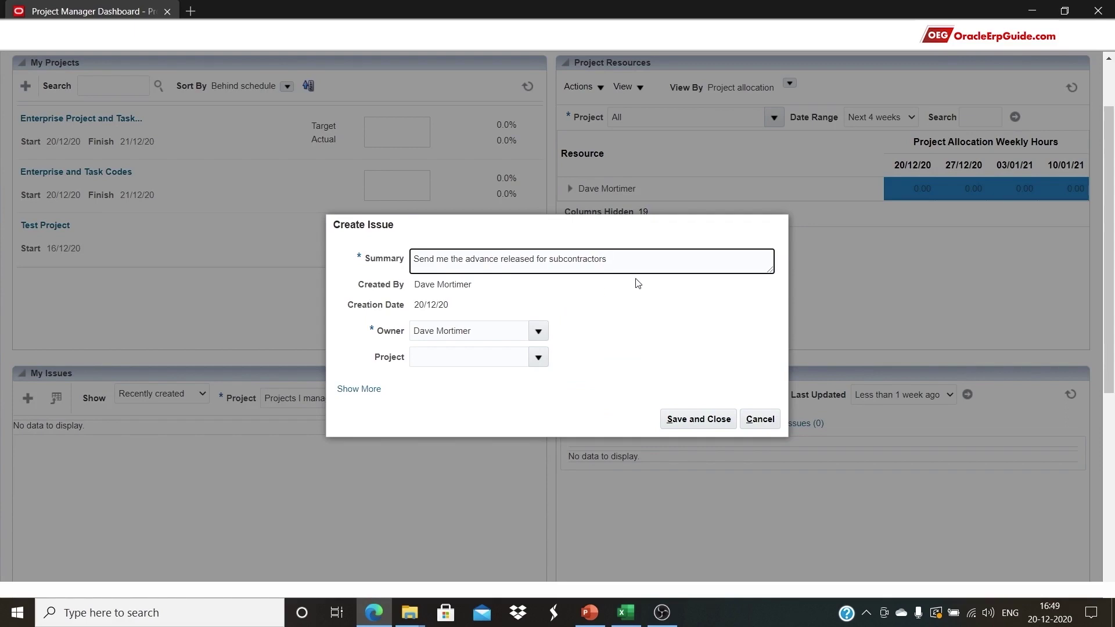
- Assign the issue to a different owner from the people list and link it to the 124th Street Resevoir project
left_click(539, 332)
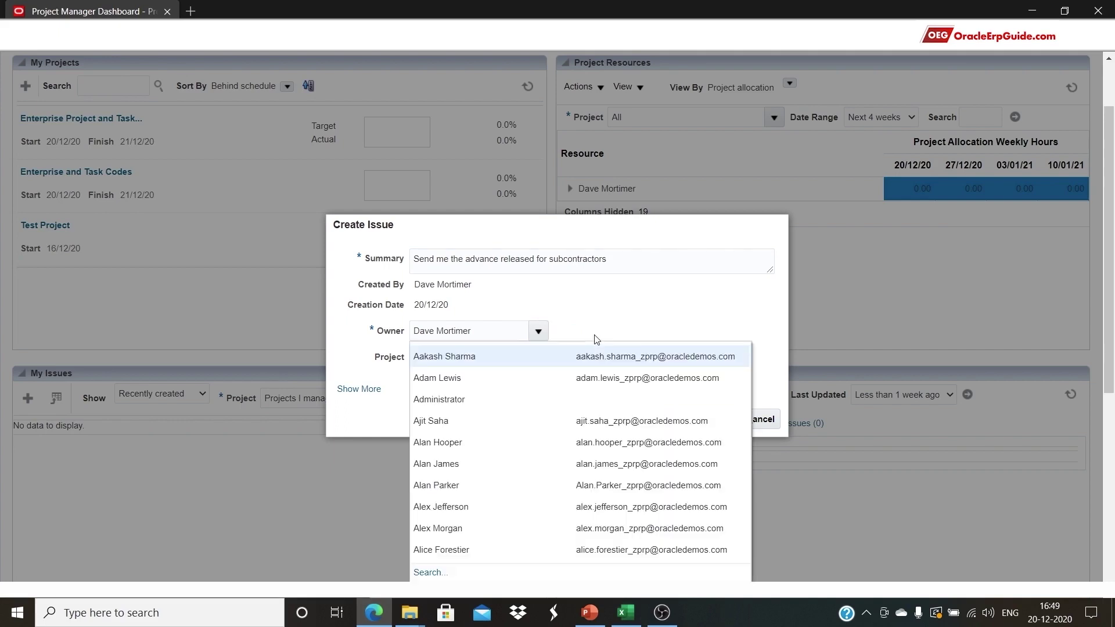
key("Escape")
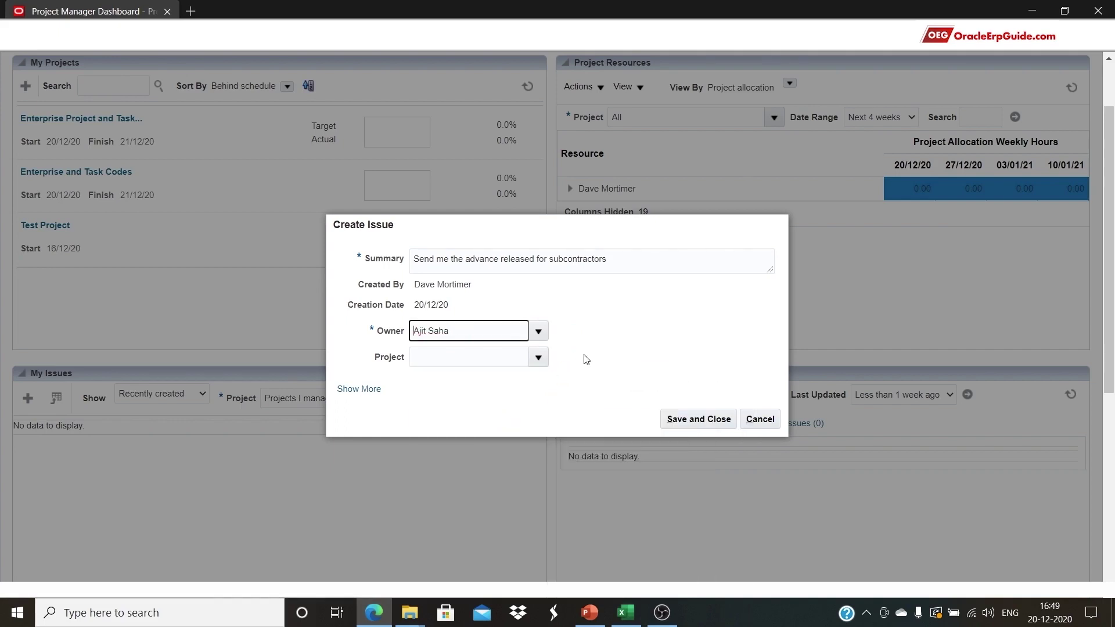
left_click(538, 357)
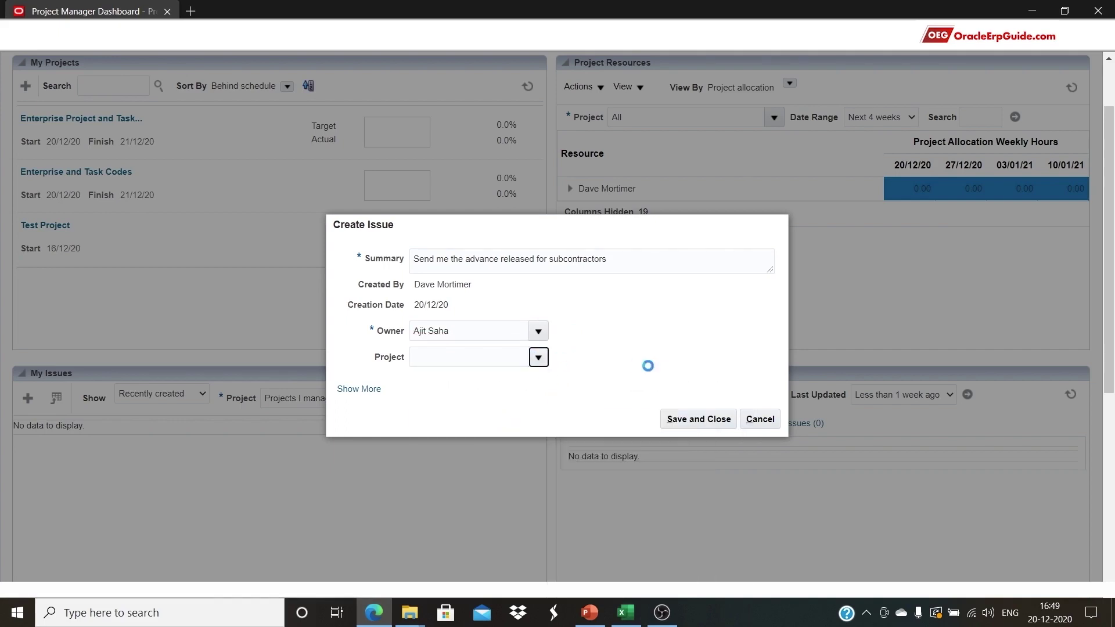
left_click(531, 185)
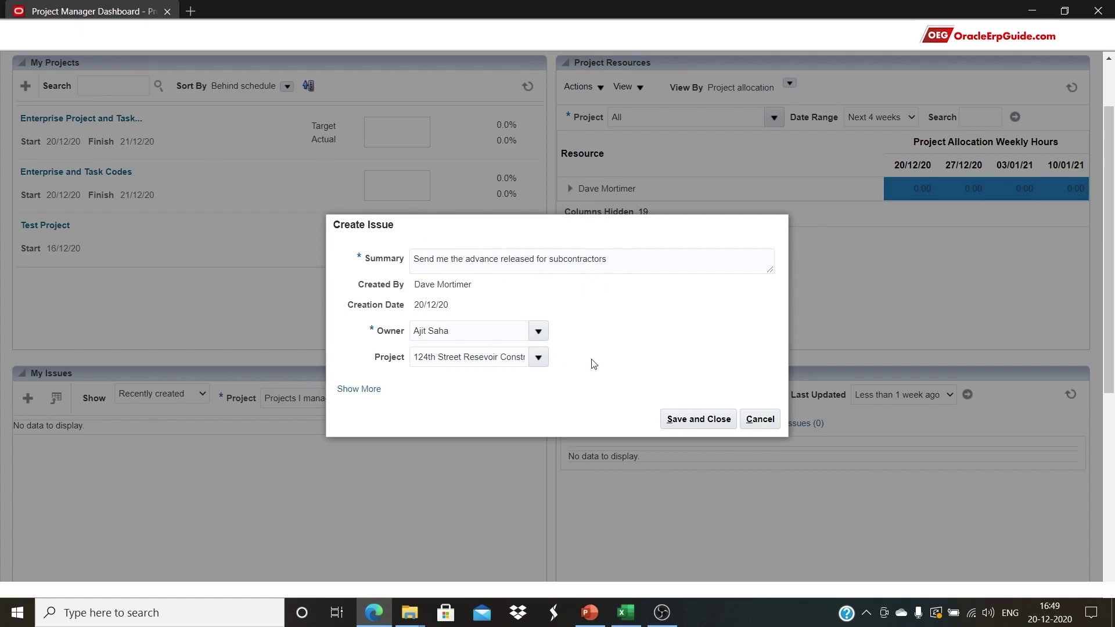
- Expand the issue's additional details and set its need-by date to 23/12/20
left_click(365, 389)
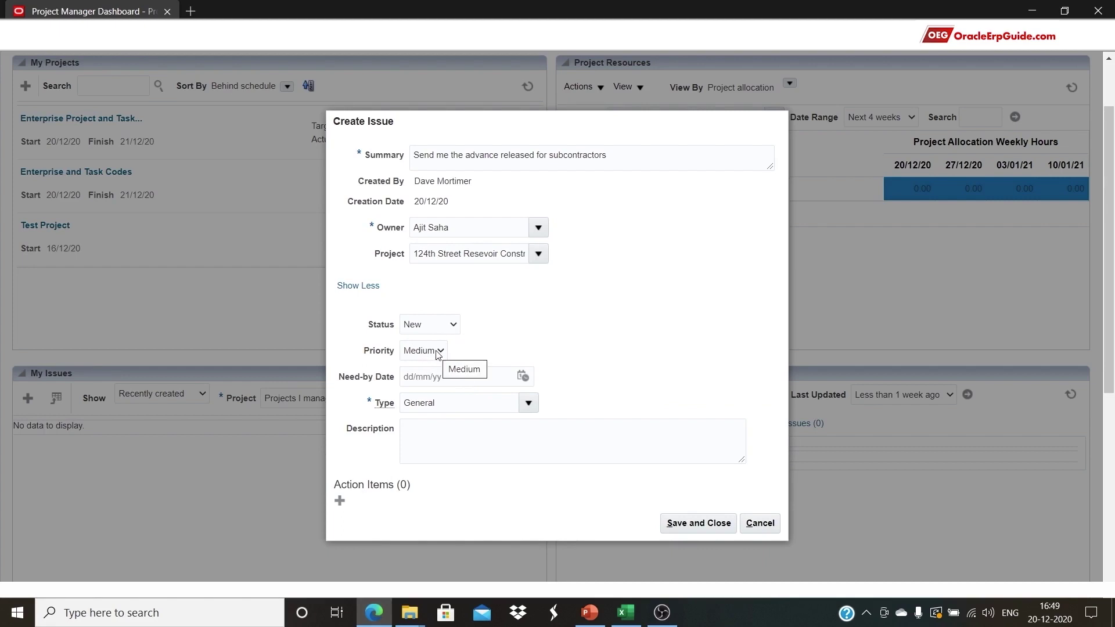
left_click(523, 376)
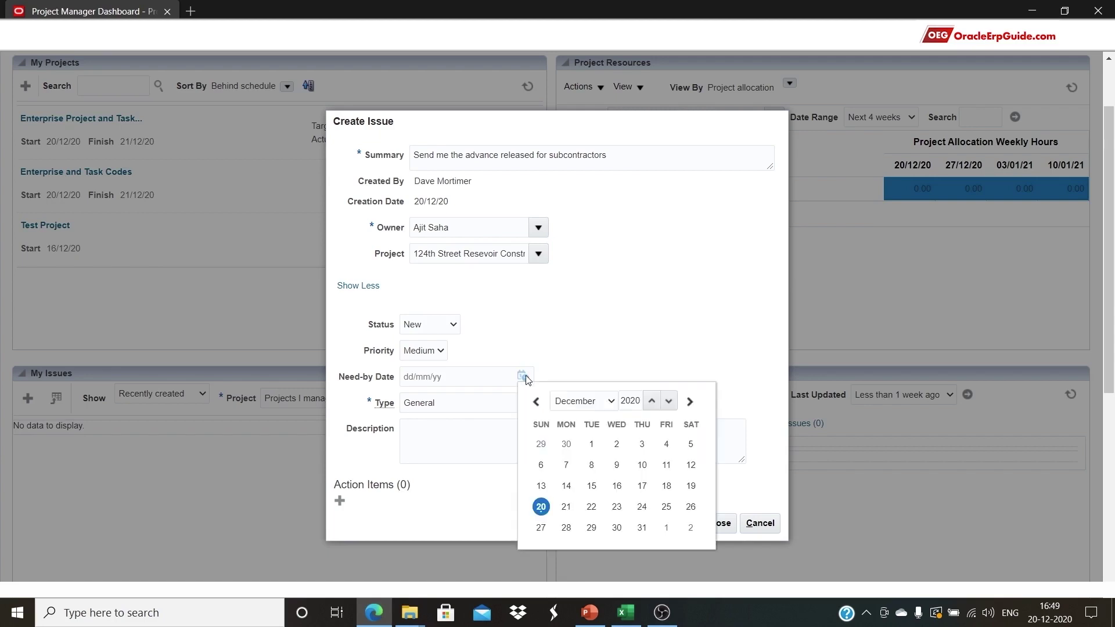
left_click(618, 507)
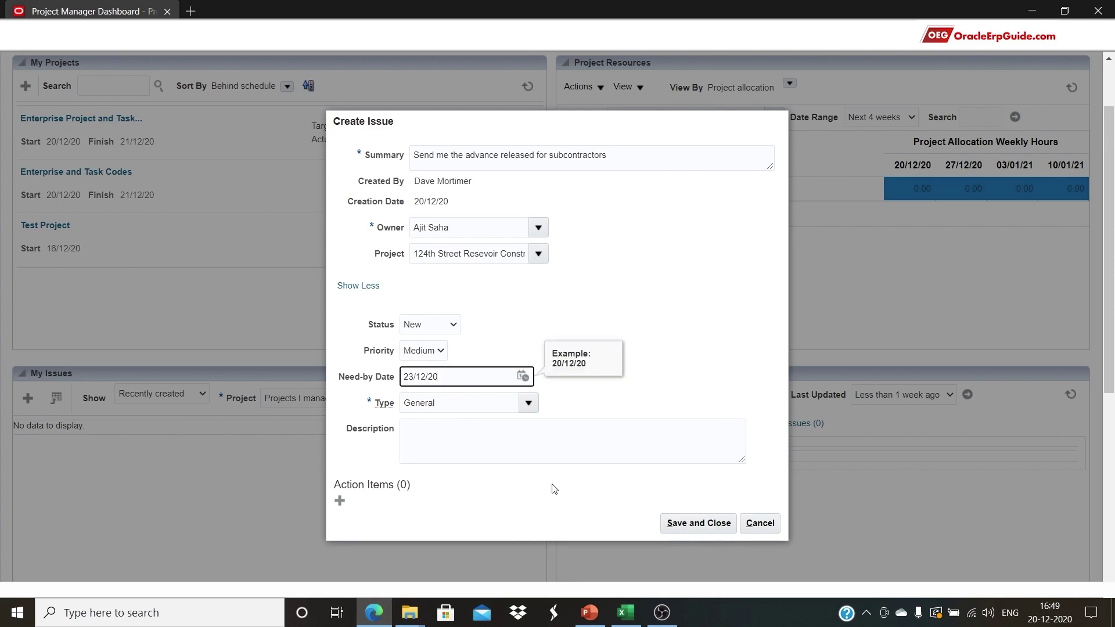
- Set the issue's type to Payment and add an action item with the summary "Send email ASAP for the requested issue"
left_click(529, 403)
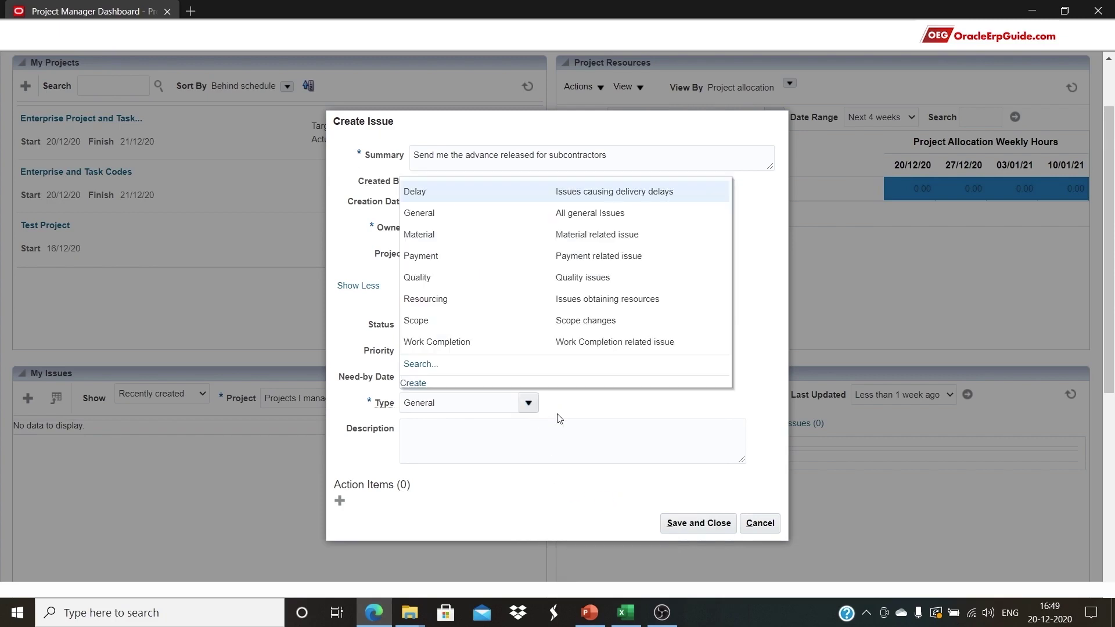
left_click(524, 257)
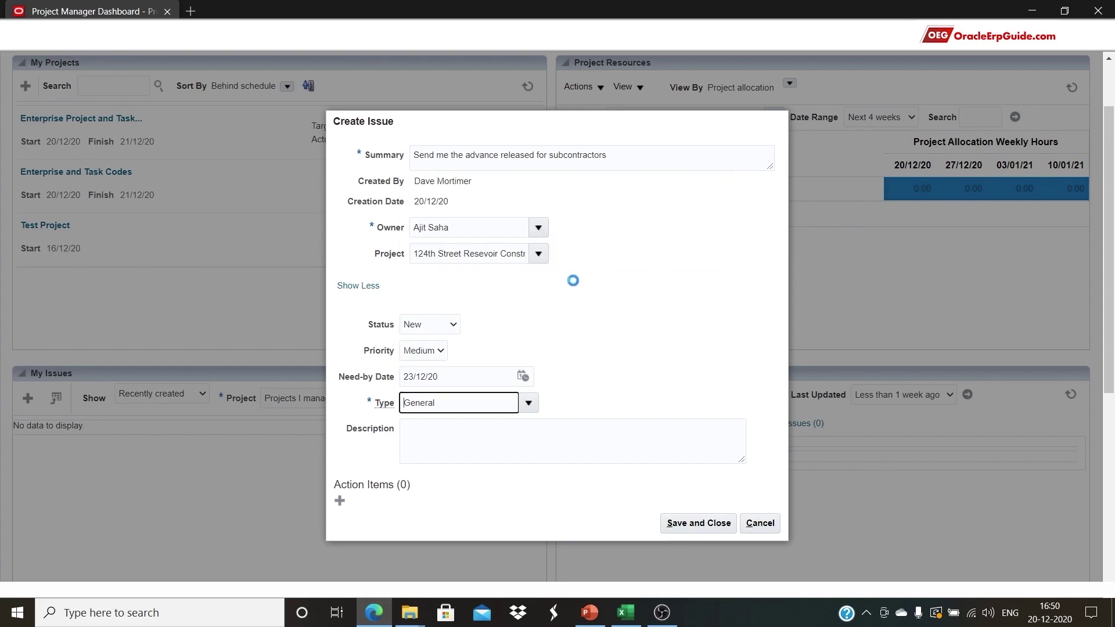
left_click(340, 501)
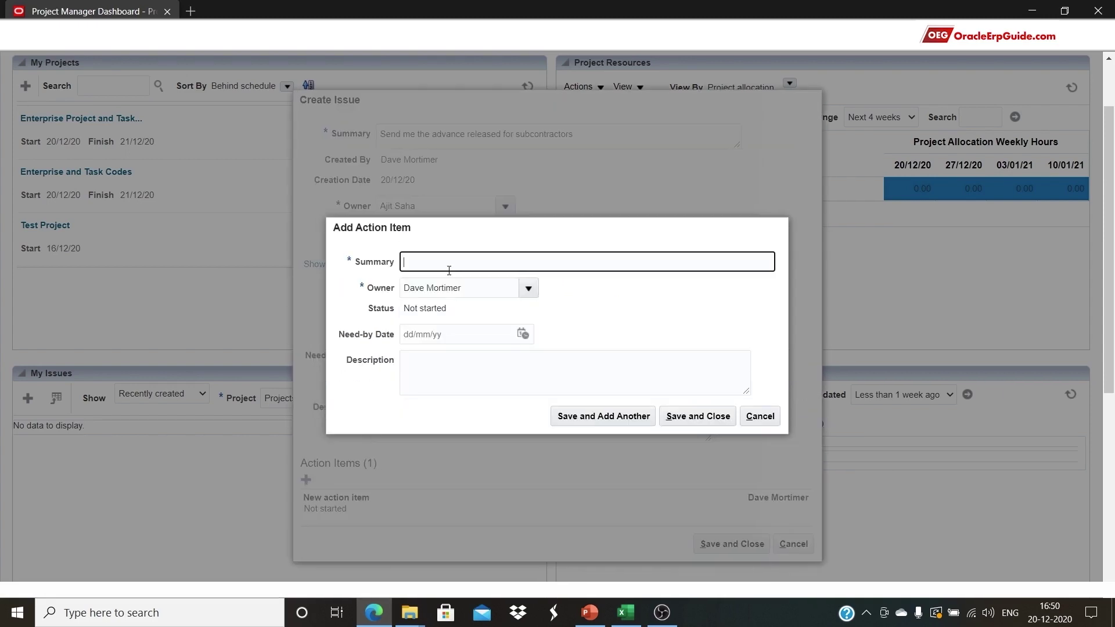
type("Send emai")
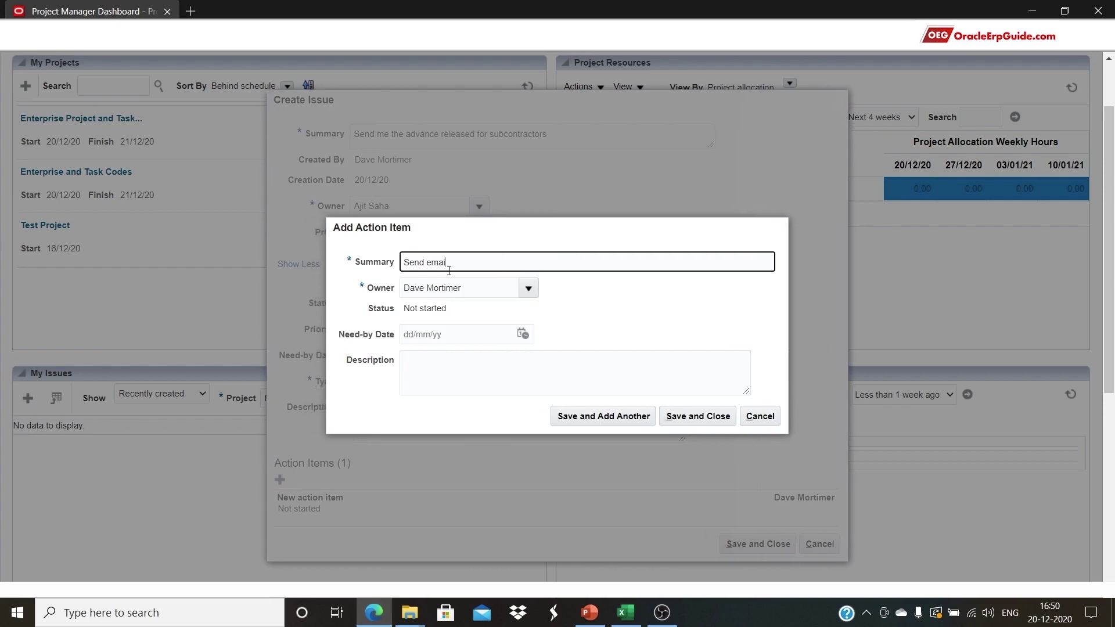
type("l ASAP")
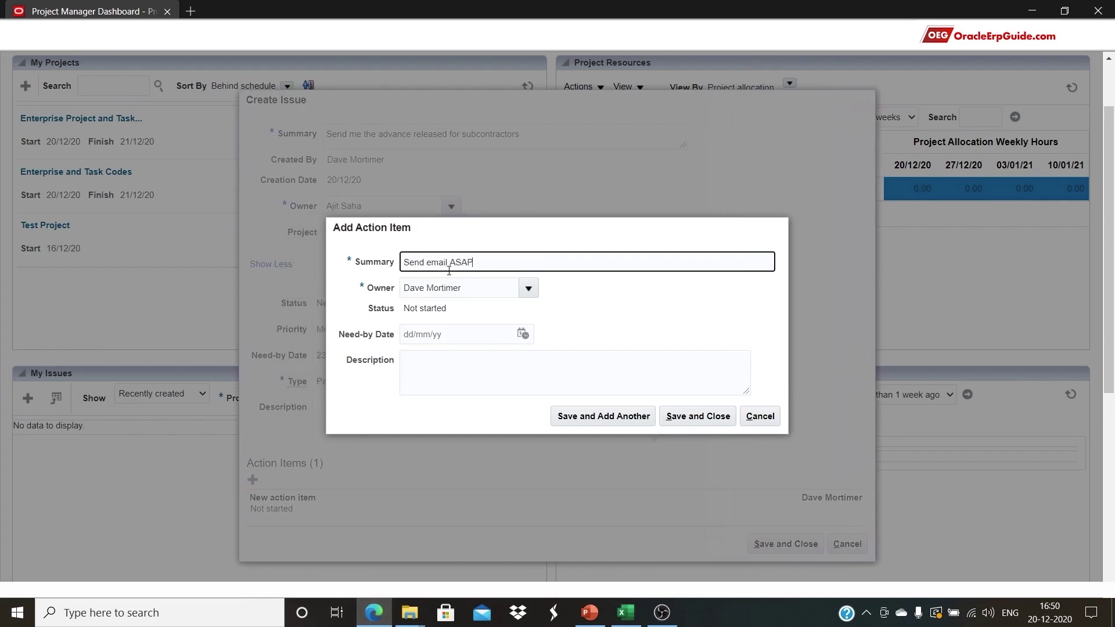
type(" for t")
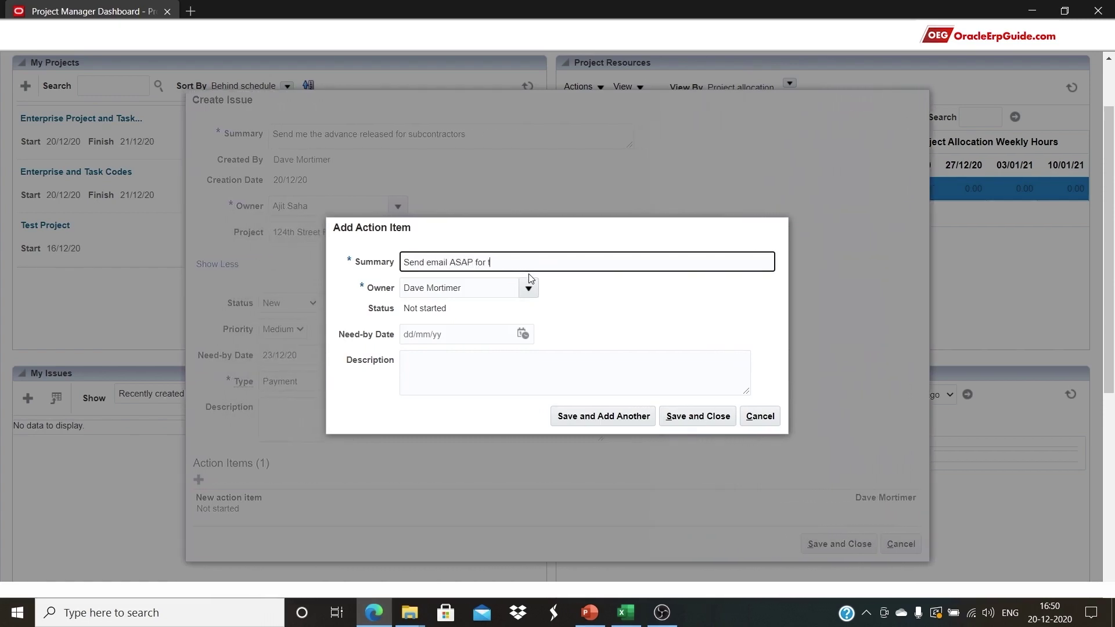
type("he requested issue")
- Assign the action item to the issue's owner with need-by date 23/12/20, and save both the action item and the issue
left_click(528, 288)
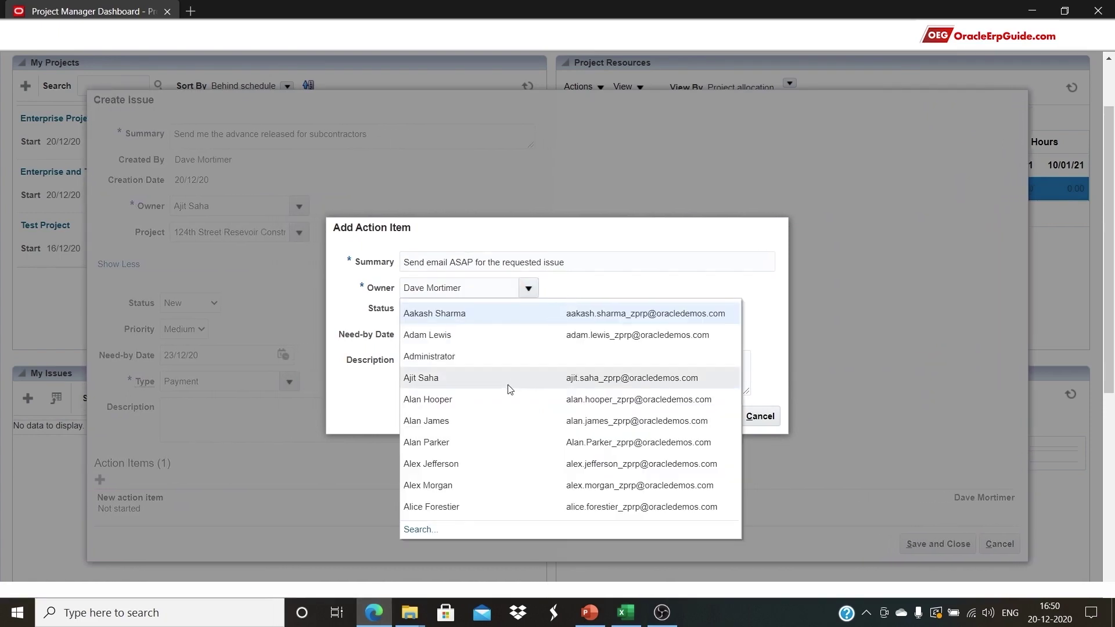
left_click(513, 379)
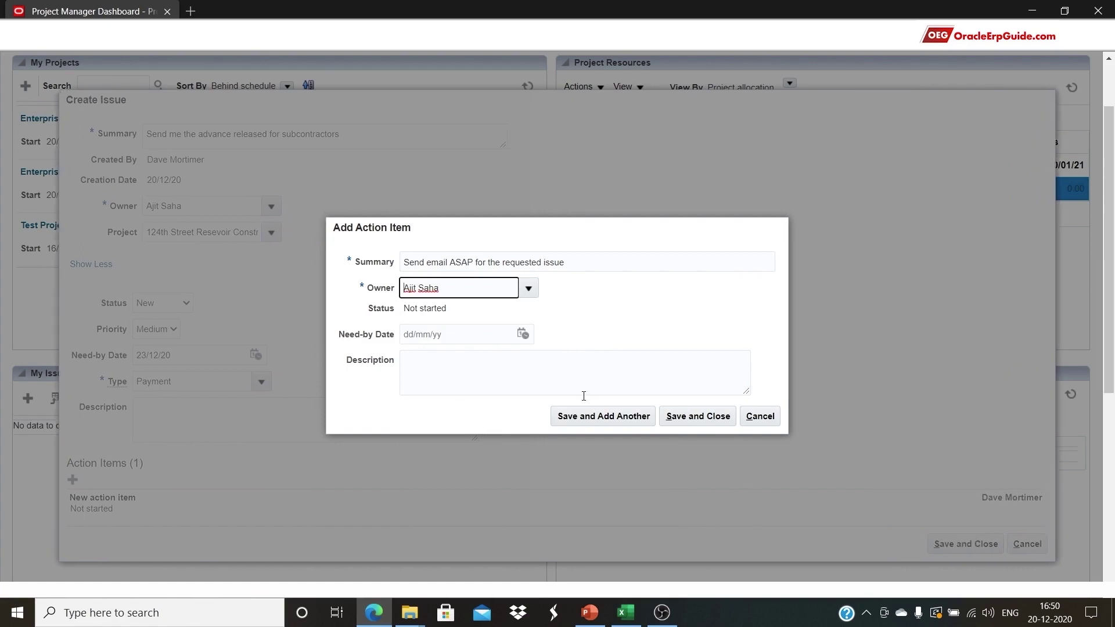
left_click(524, 335)
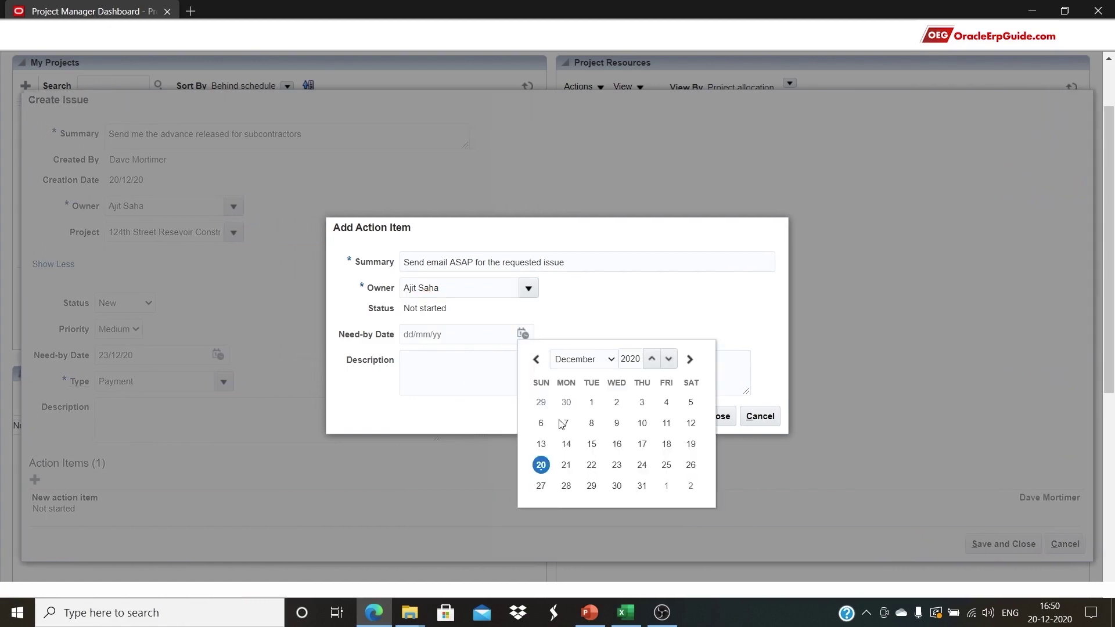
left_click(617, 465)
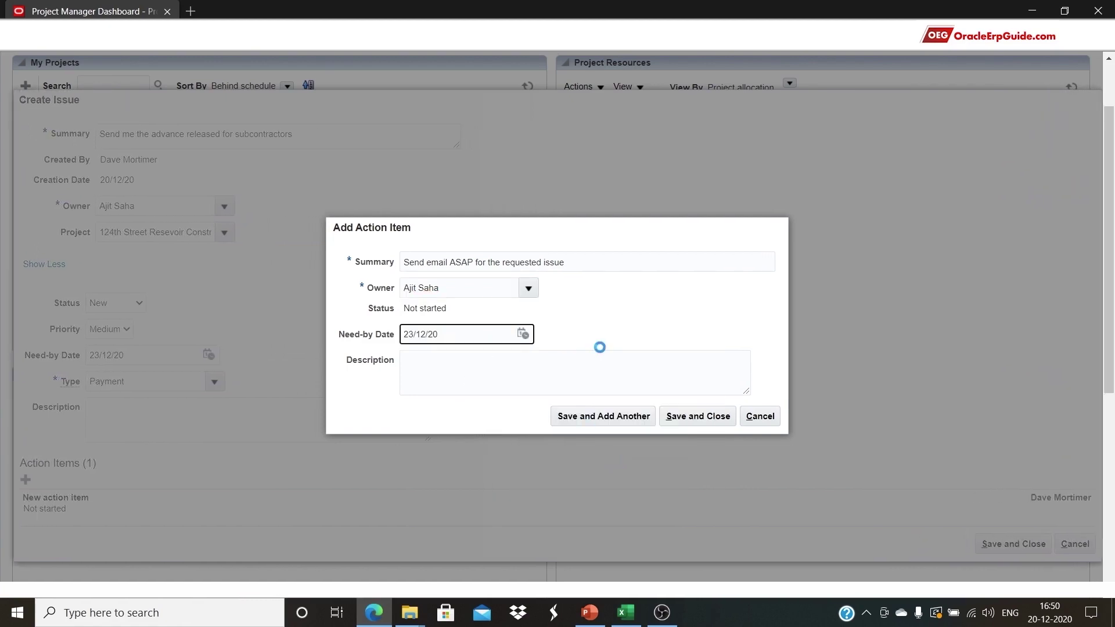
left_click(685, 419)
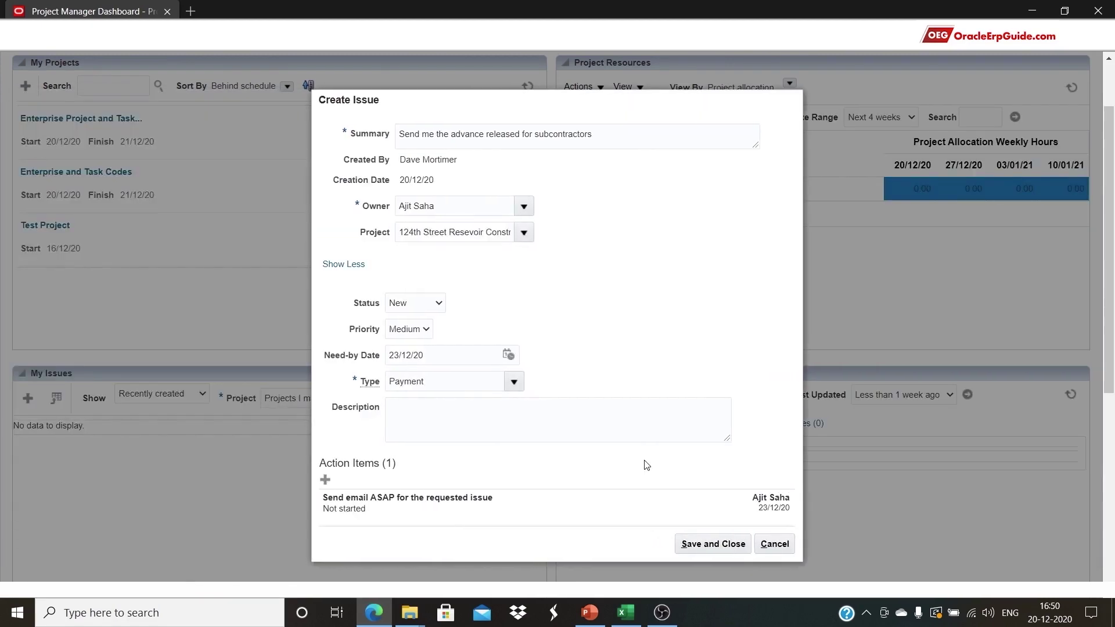
left_click(723, 543)
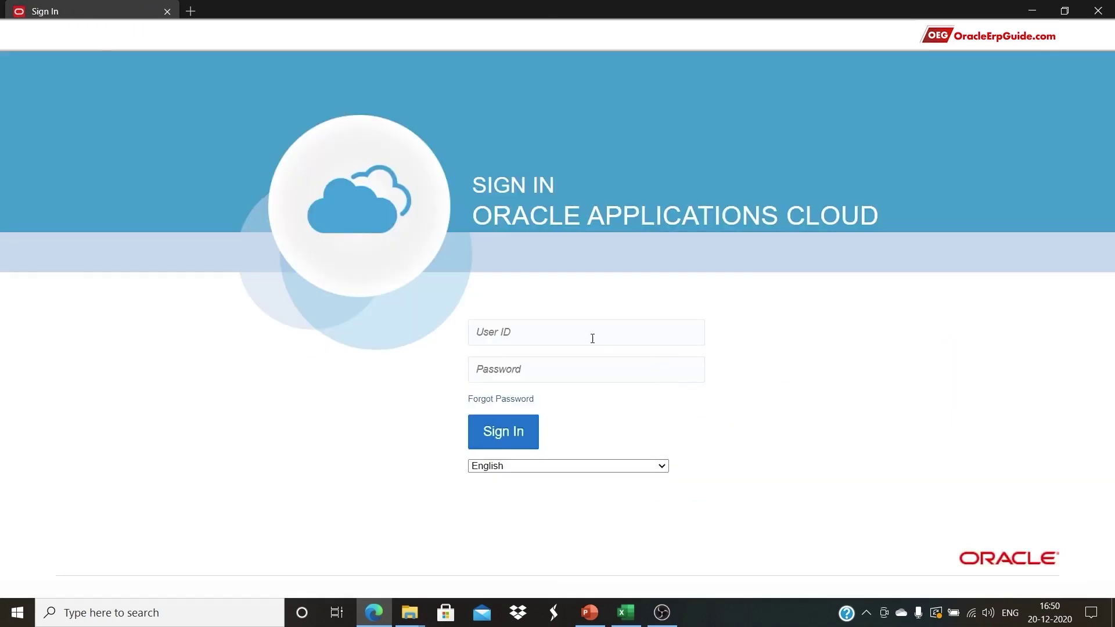
- Sign in with the issue owner's saved user ID and password, and open the Team Member Dashboard from the Projects apps
left_click(535, 345)
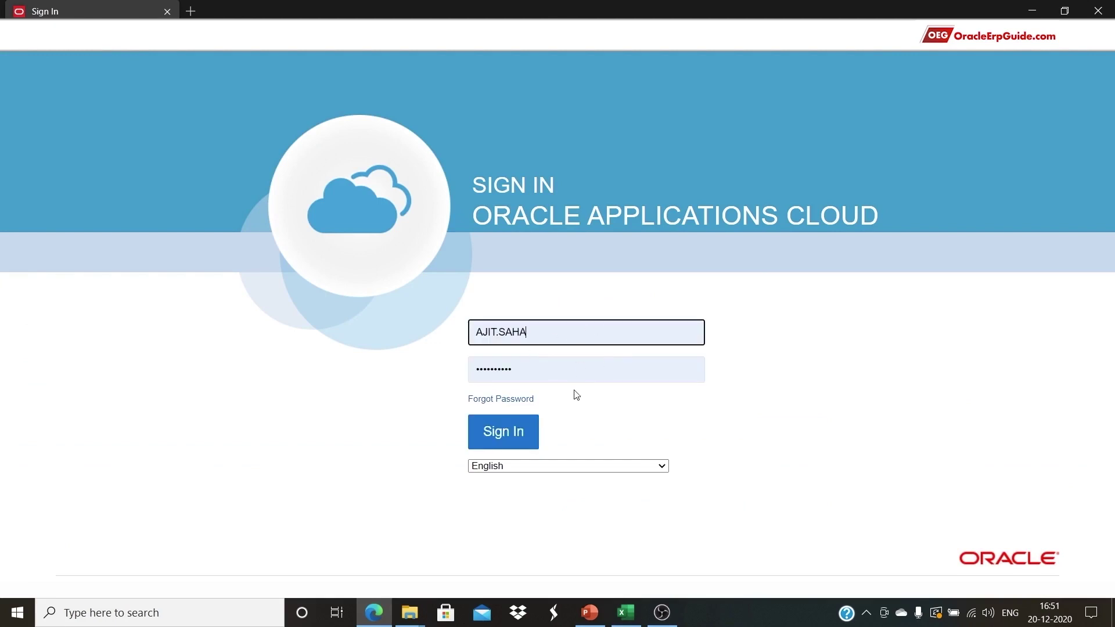
left_click(520, 439)
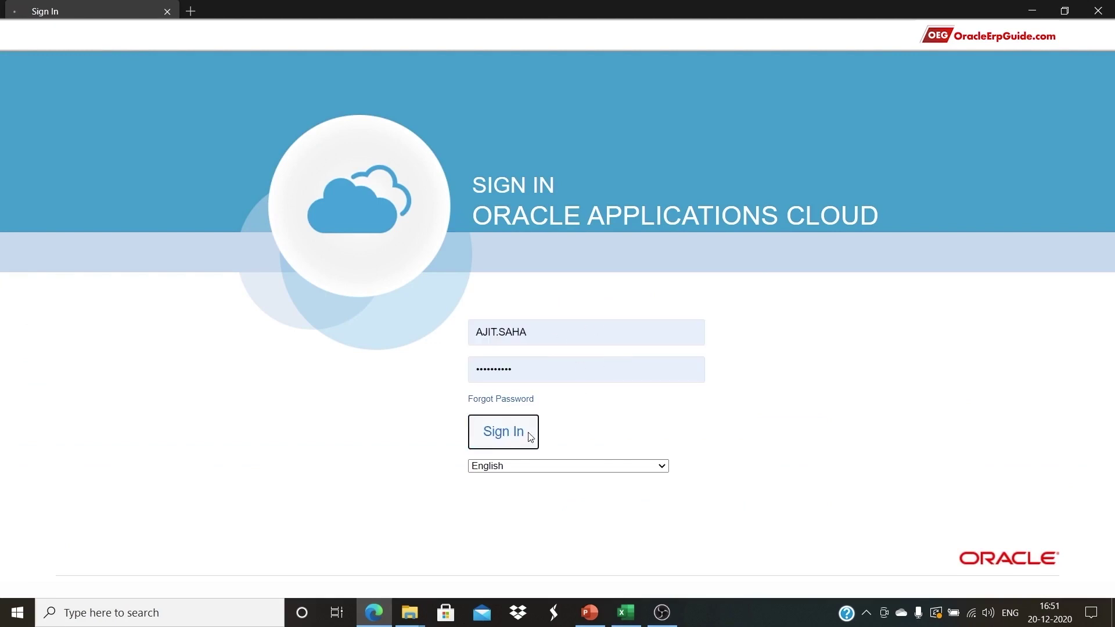
left_click(388, 217)
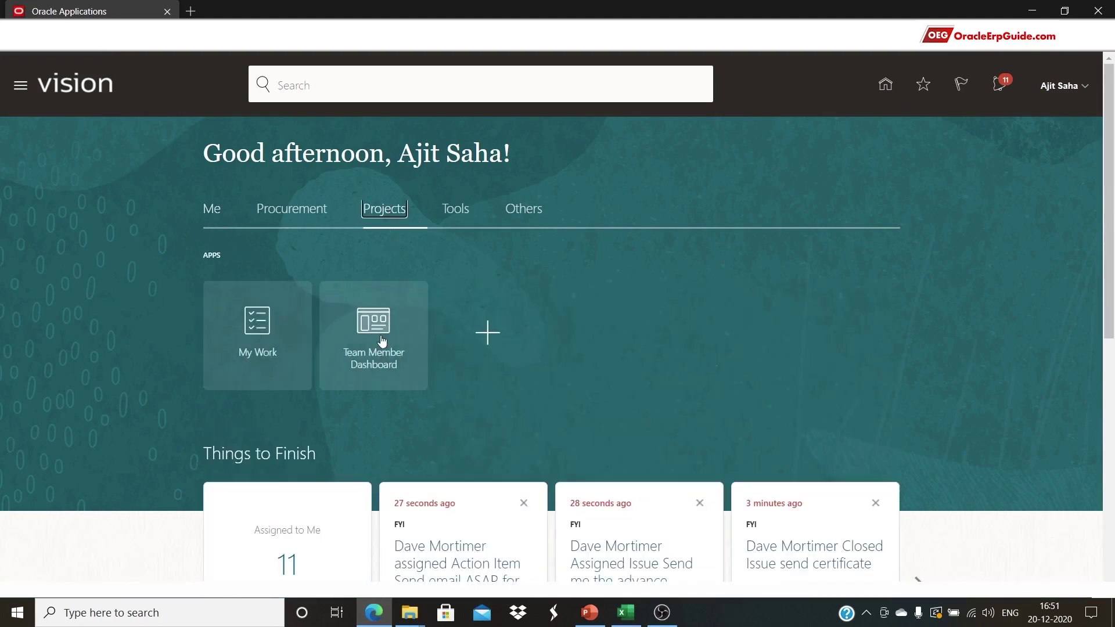
left_click(388, 333)
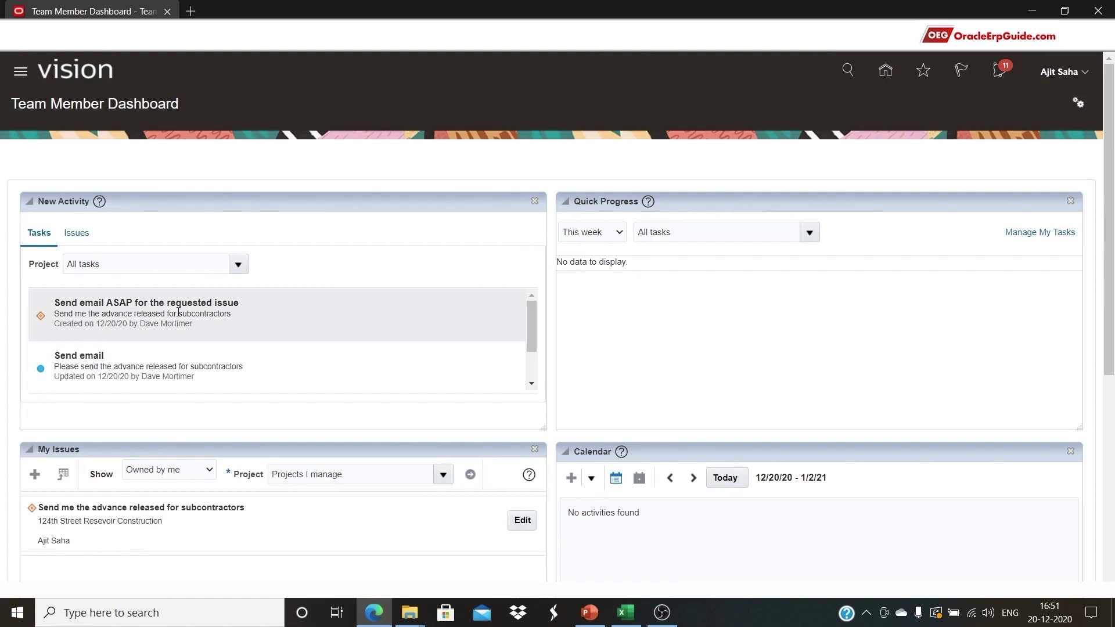
- Open the "Send email ASAP for the requested issue" task, save and close it, and open its parent issue for editing with all details expanded
left_click(246, 314)
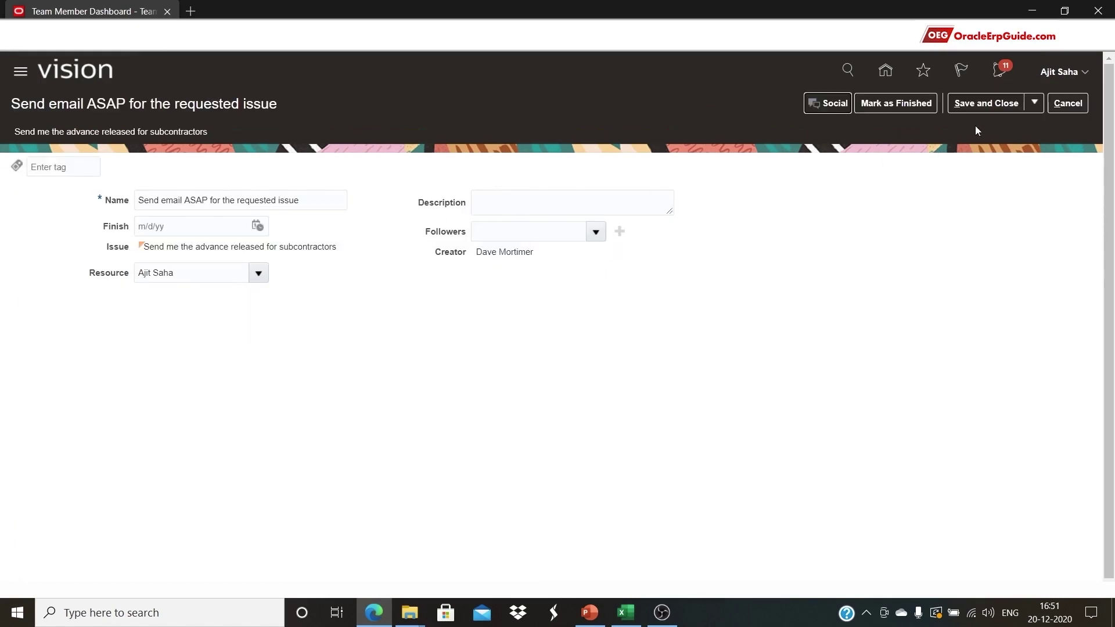
left_click(981, 105)
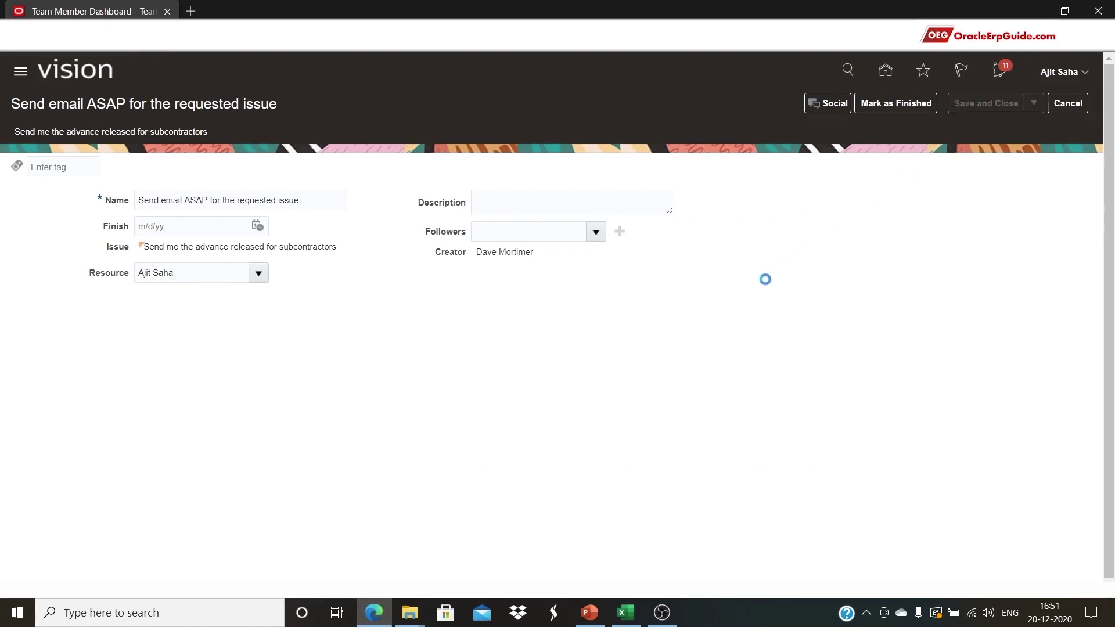
left_click(522, 521)
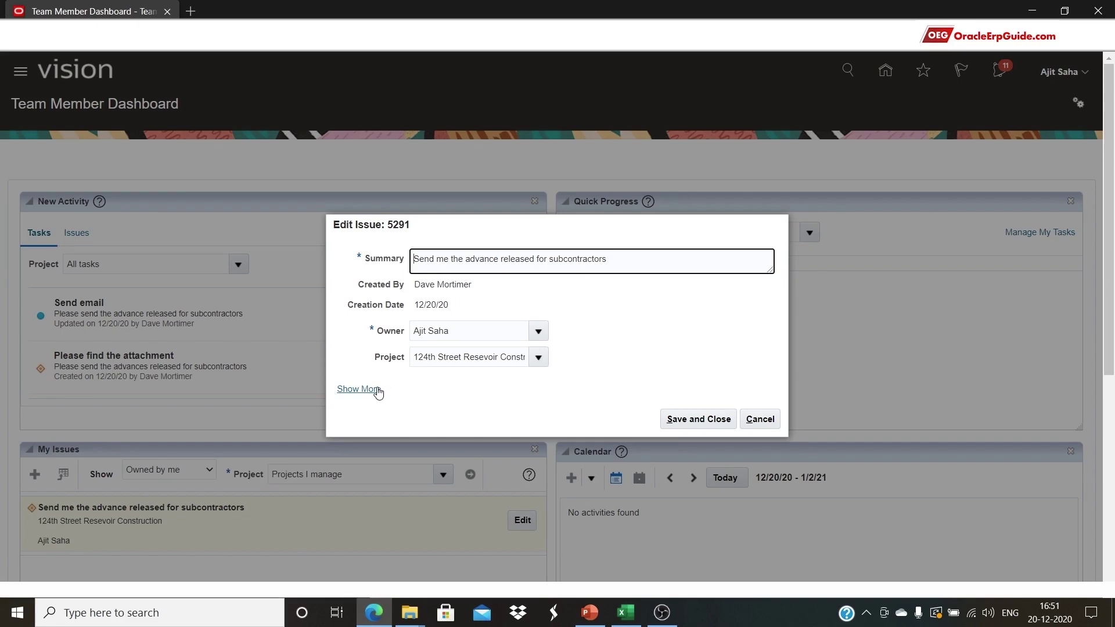
left_click(376, 390)
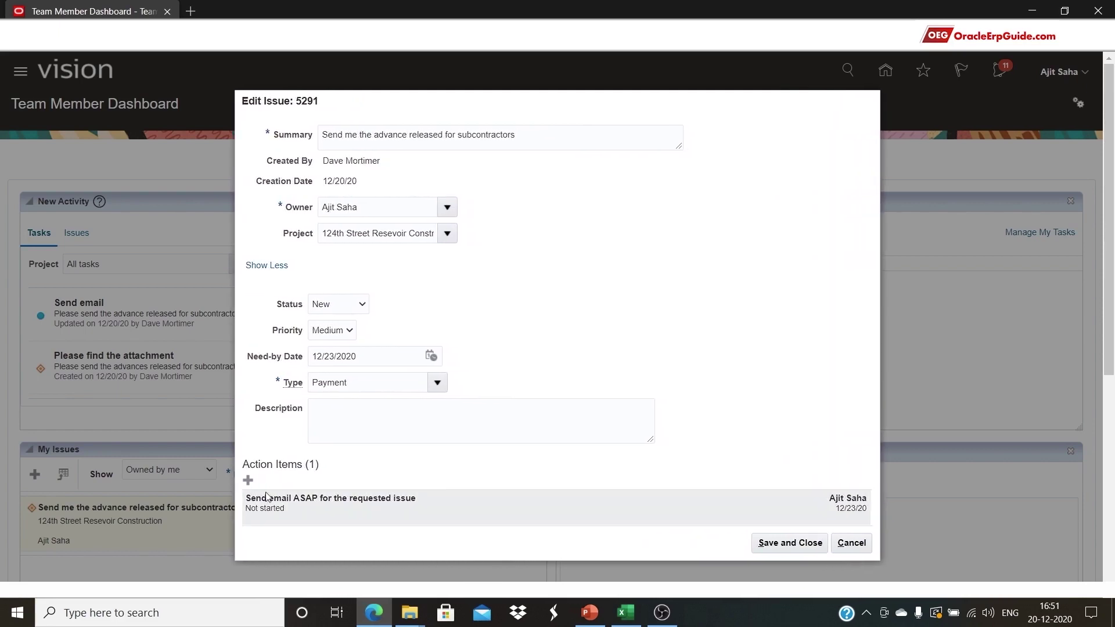
- Edit the issue's action item with the description "Email has been sent" and the status In progress, and save it
left_click(369, 501)
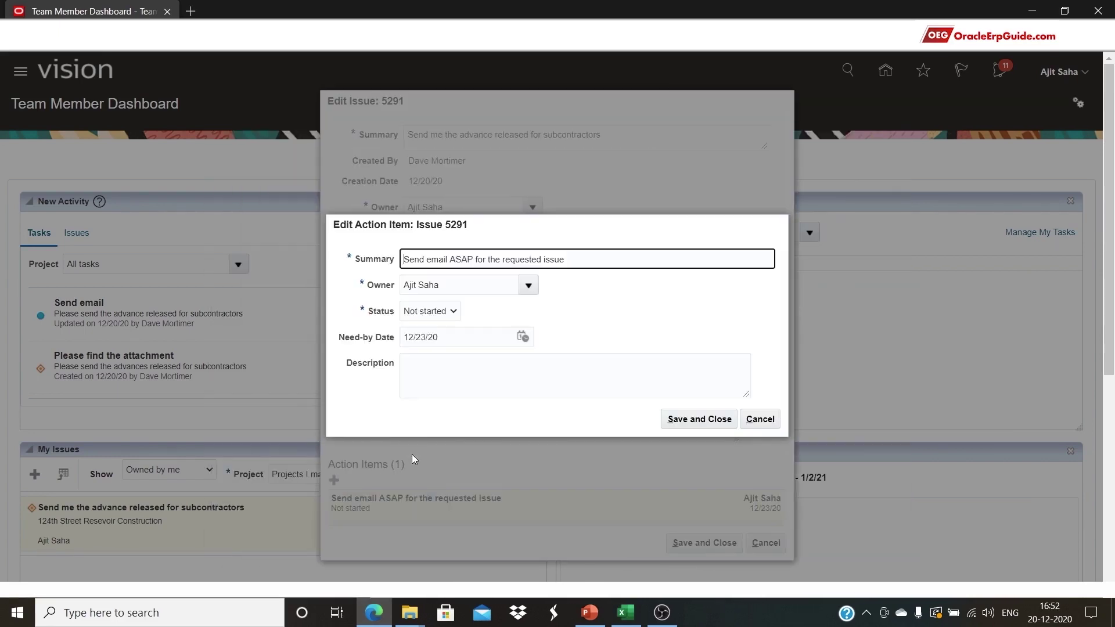
left_click(430, 364)
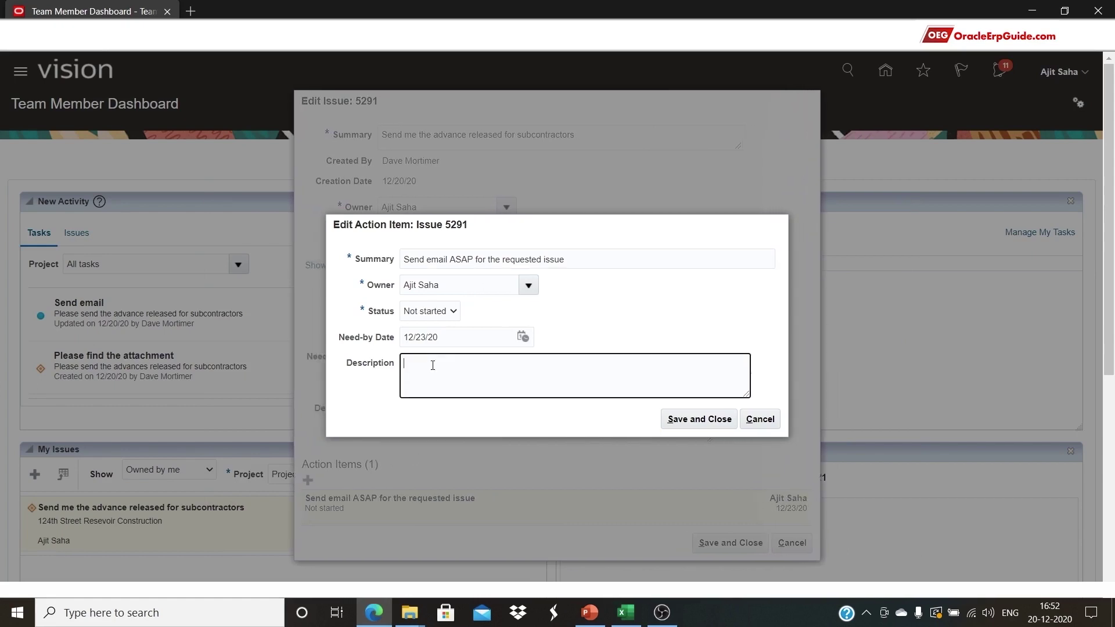
type("Email")
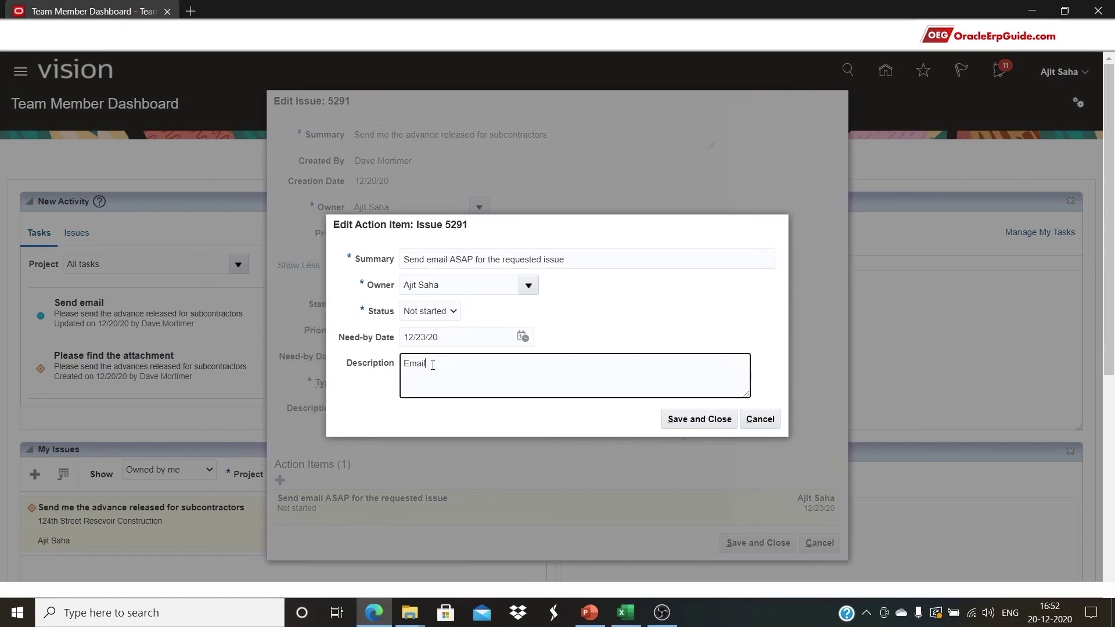
type(" has been")
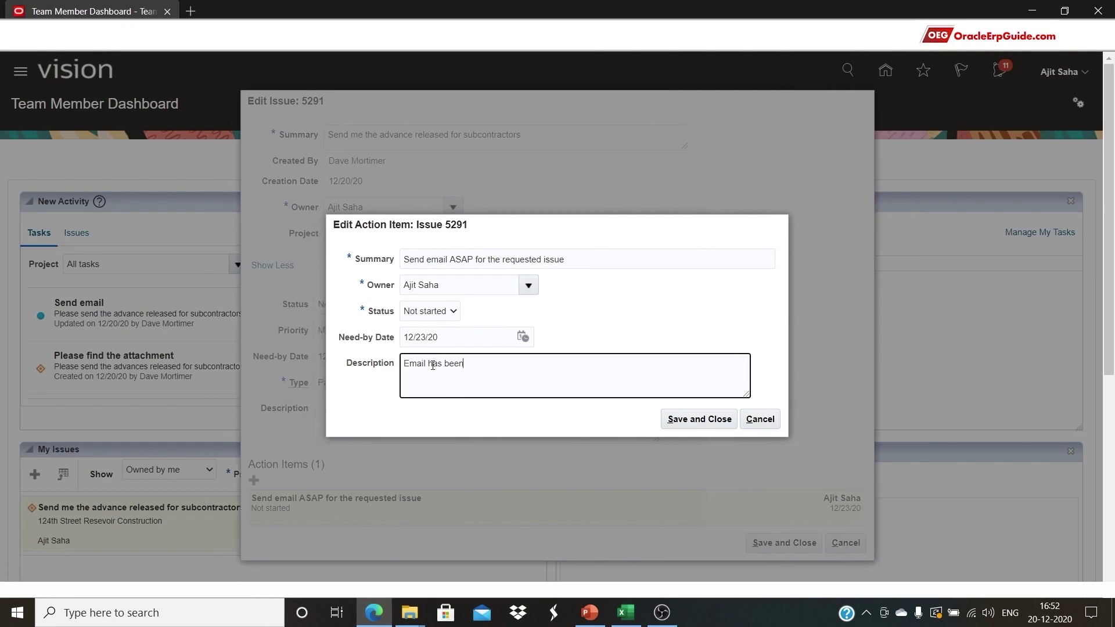
type(" sent")
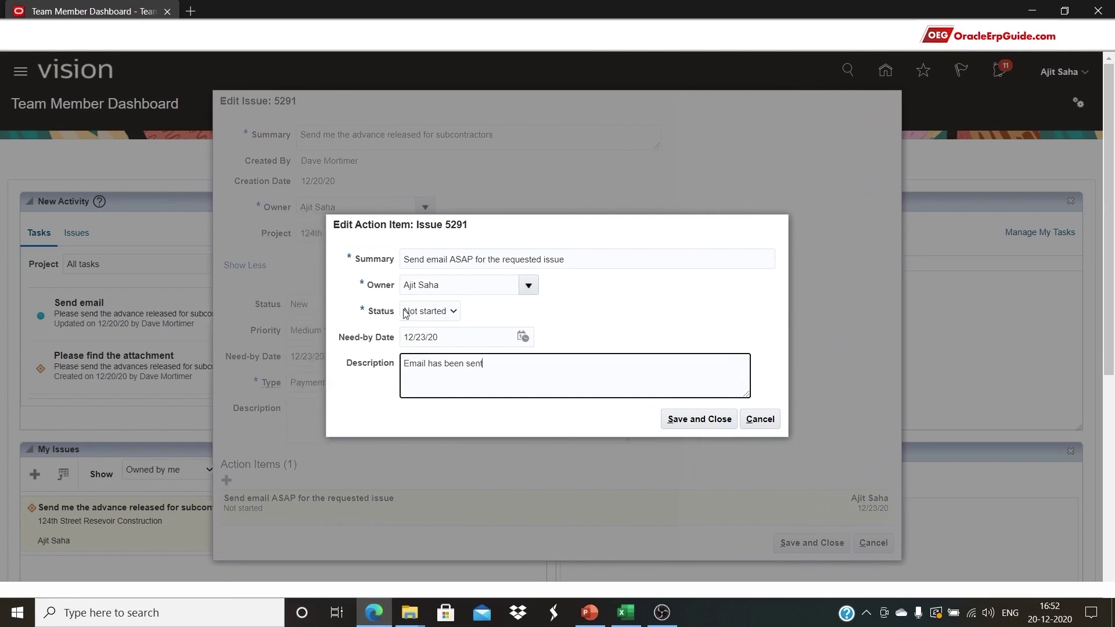
left_click(440, 311)
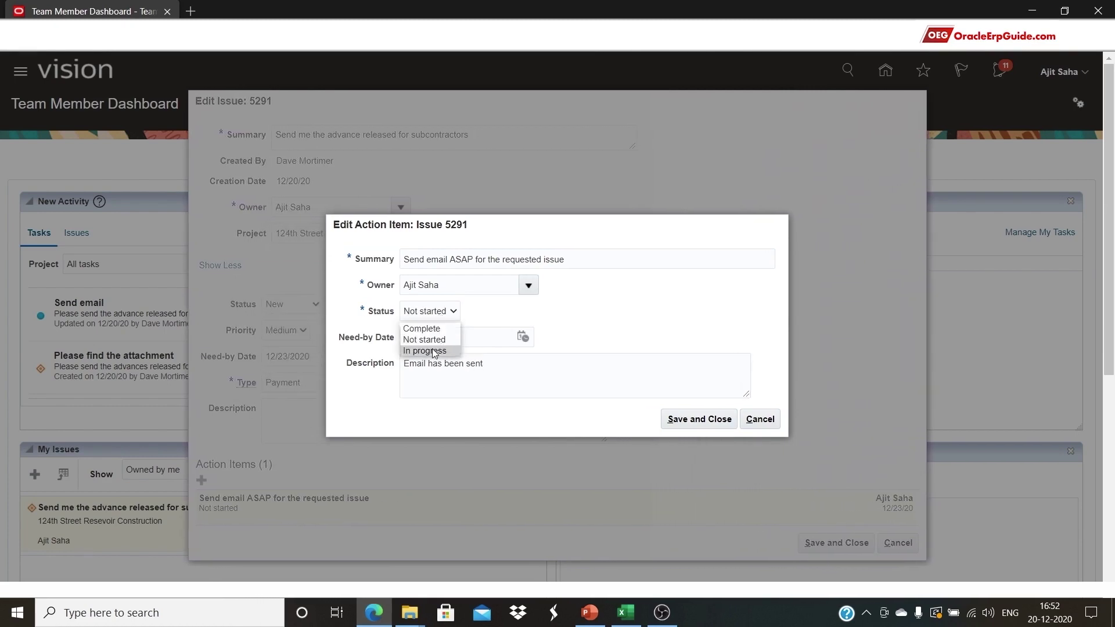
left_click(433, 350)
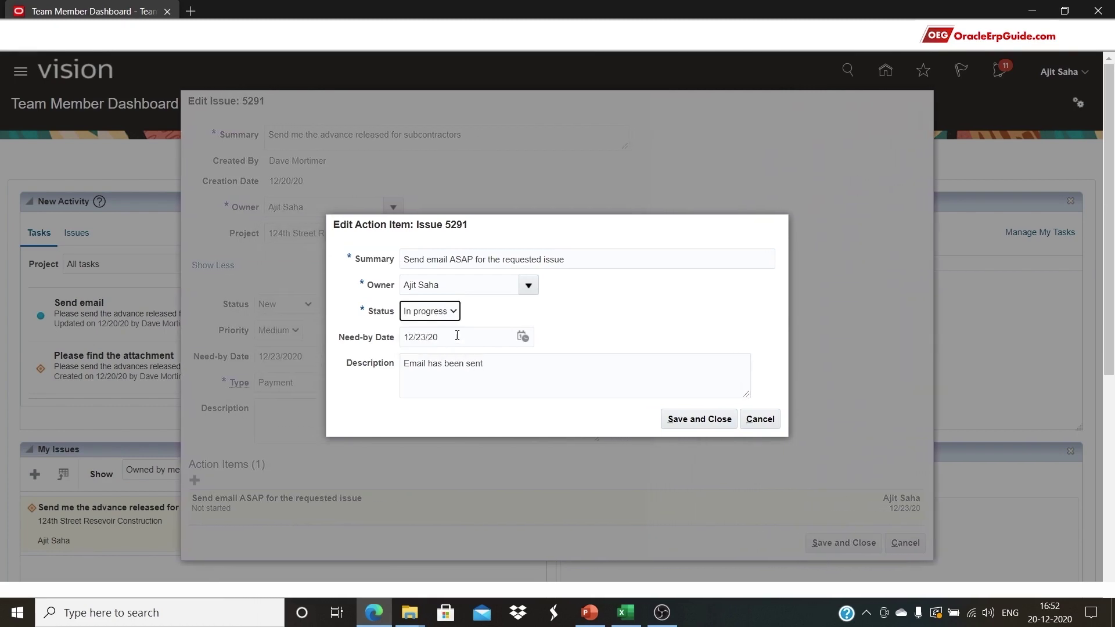
left_click(698, 419)
- Set the status of the subcontractor advance issue to In progress and save the issue
left_click(363, 304)
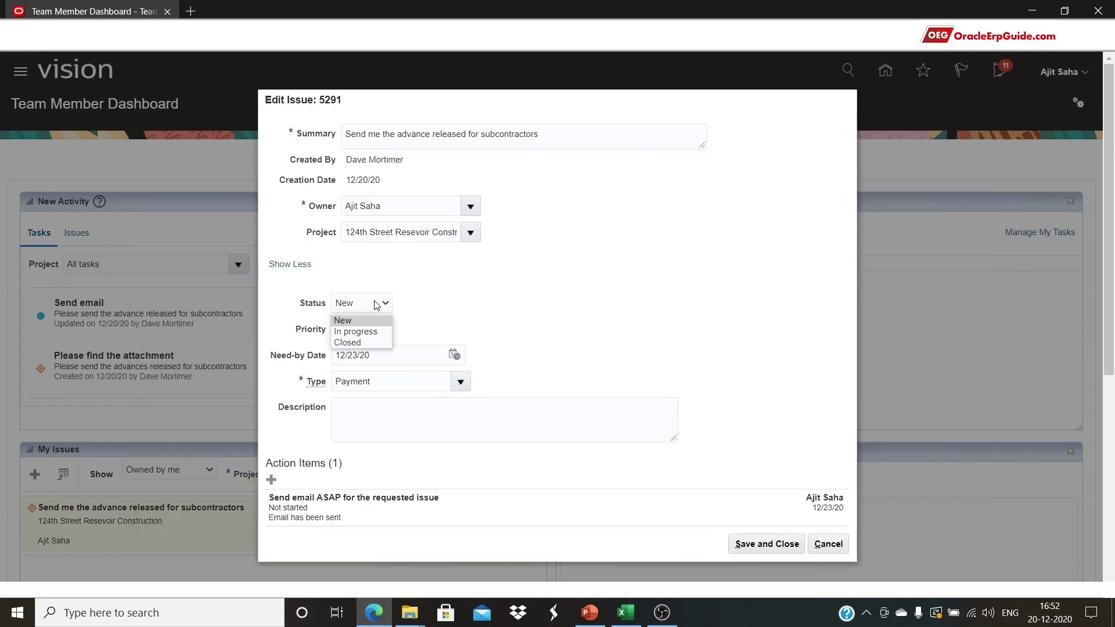
left_click(367, 330)
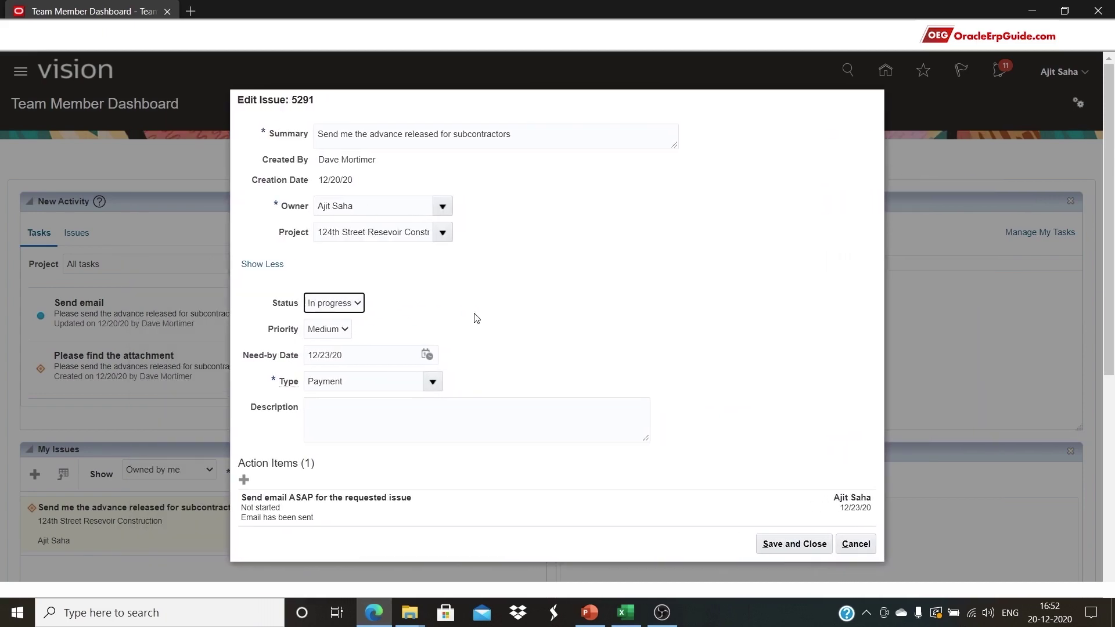
left_click(821, 544)
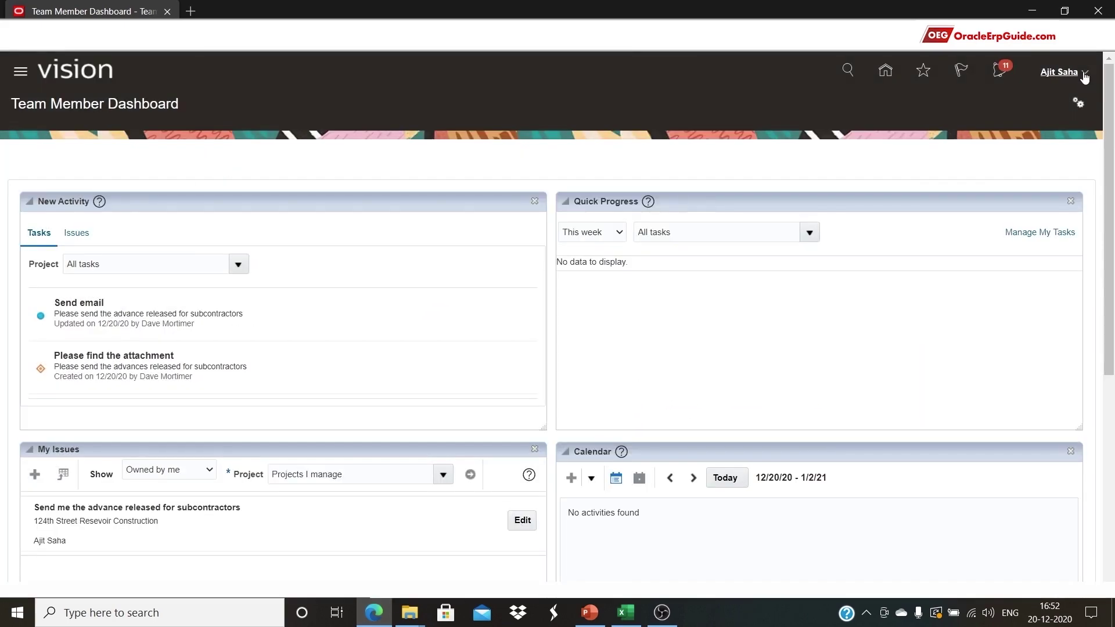
- Sign out of the issue owner's account and sign back in with the project manager's saved user ID and password
left_click(1081, 72)
left_click(1057, 103)
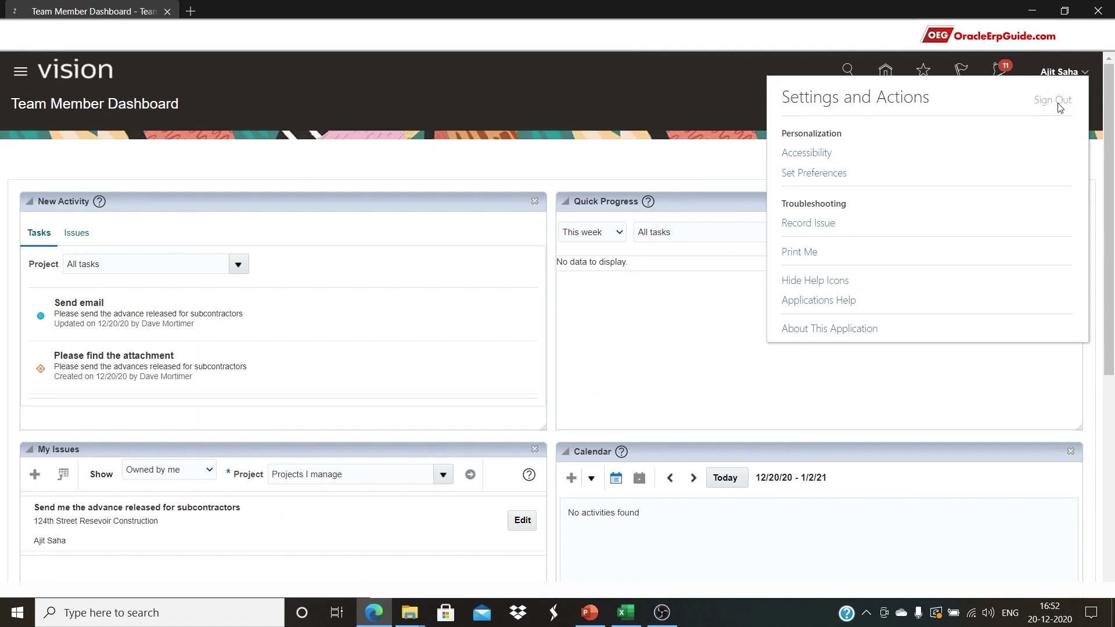
left_click(568, 386)
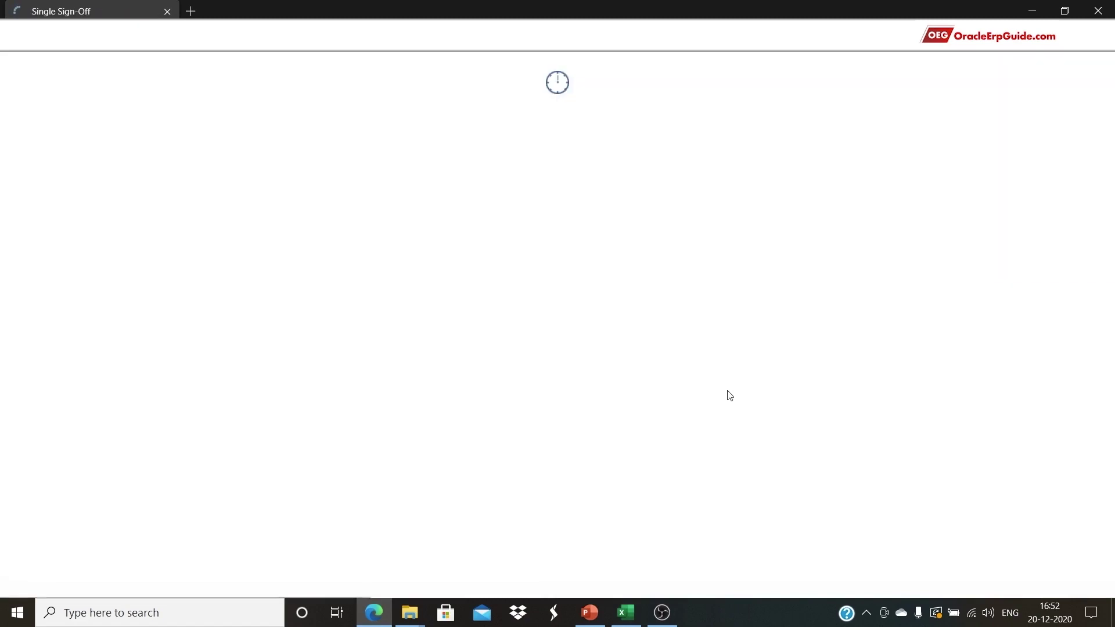
left_click(560, 335)
left_click(563, 384)
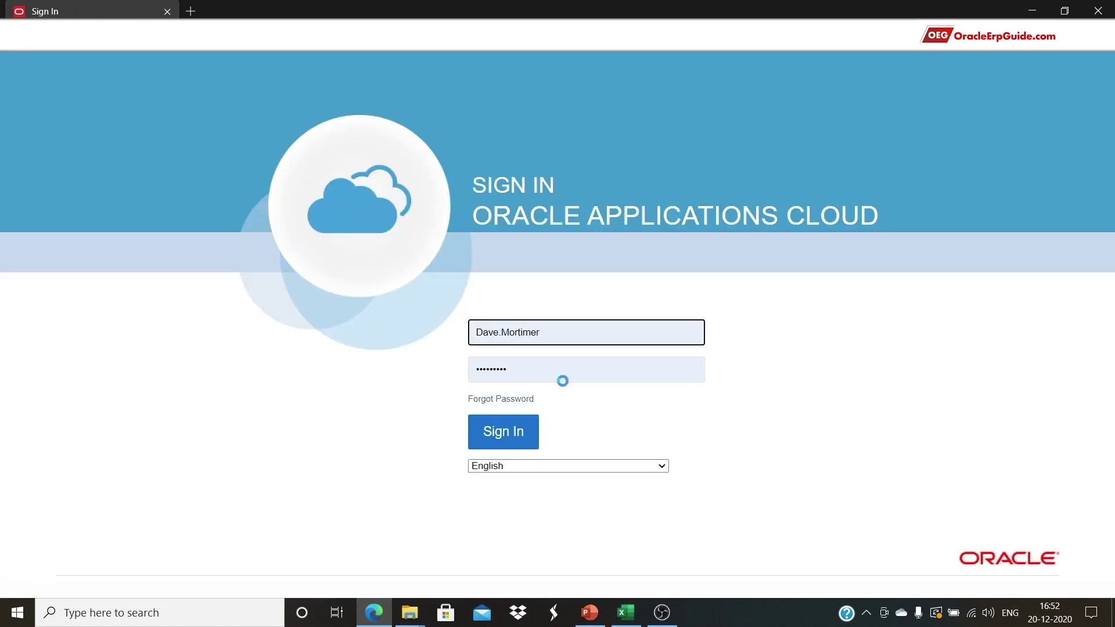
left_click(516, 440)
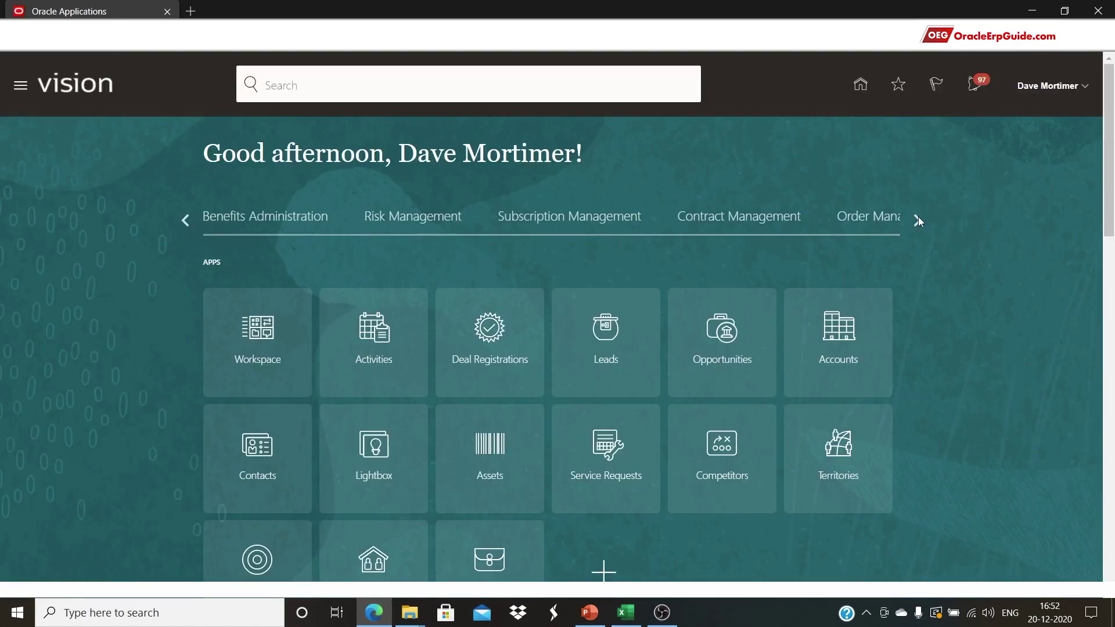
- Open the Project Manager Dashboard from the Projects apps and open the subcontractor advance issue for editing
left_click(918, 217)
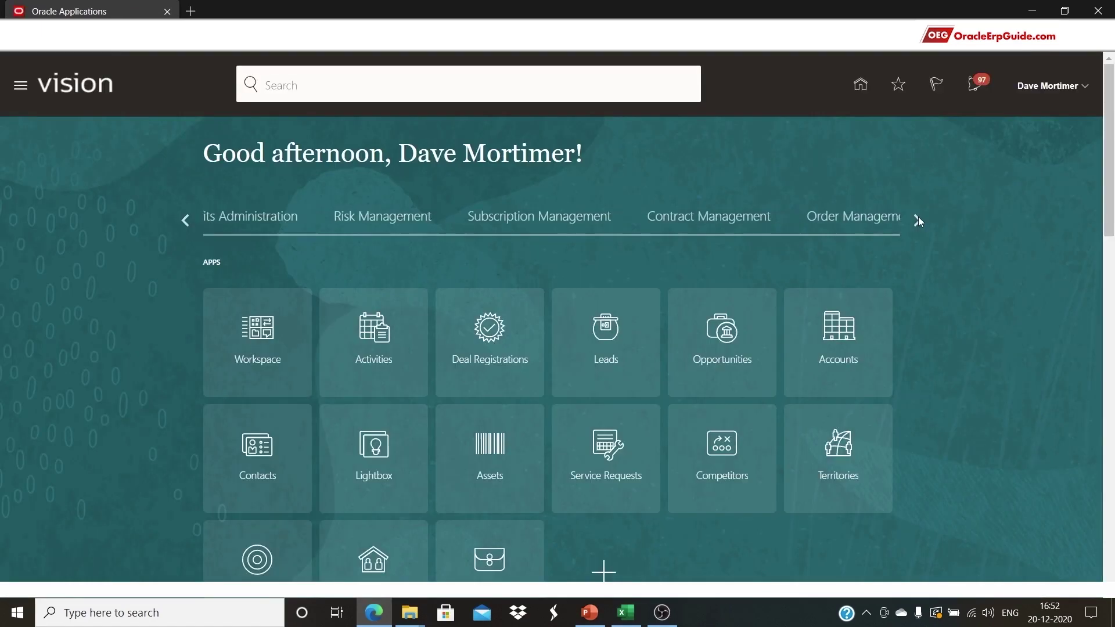
left_click(918, 217)
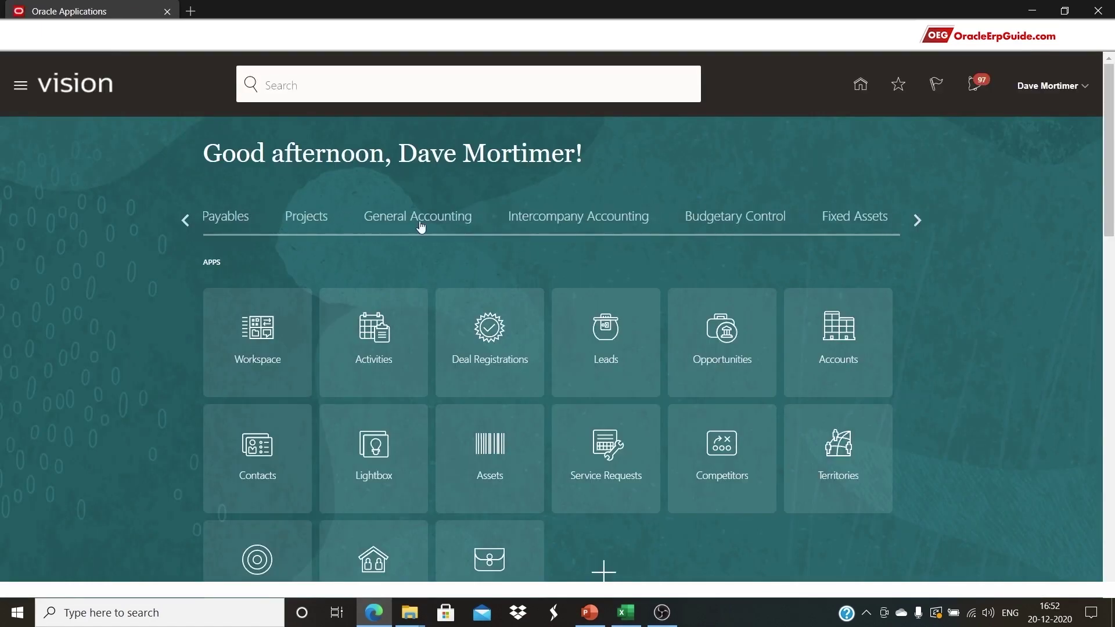
left_click(319, 217)
left_click(740, 330)
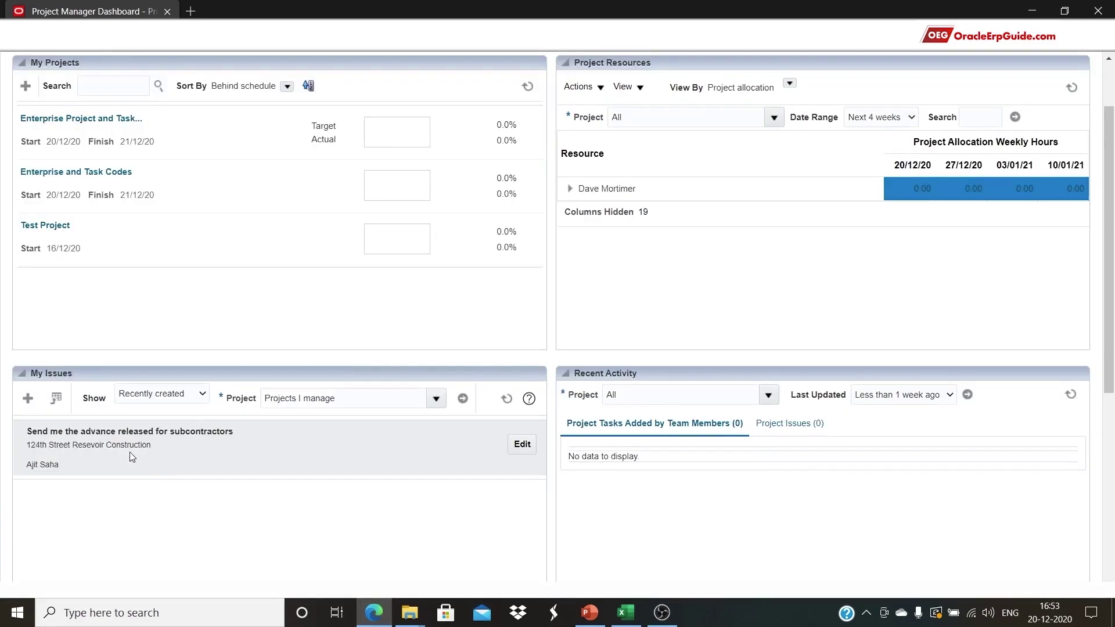
left_click(521, 445)
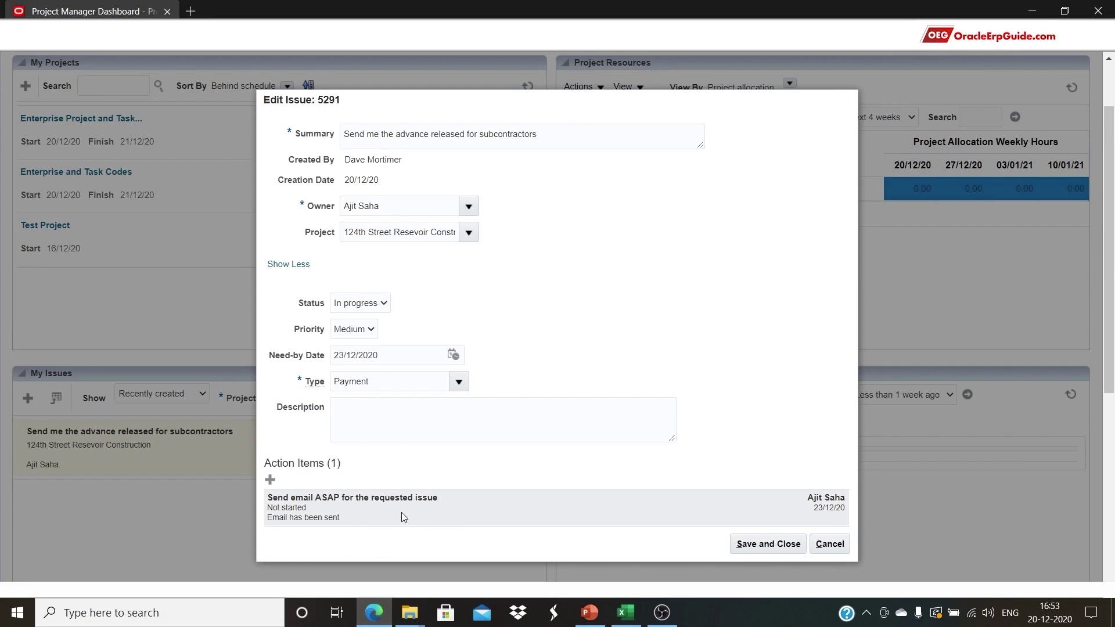
- Set the status of the issue's action item "Send email ASAP for the requested issue" to Complete and save it
left_click(385, 497)
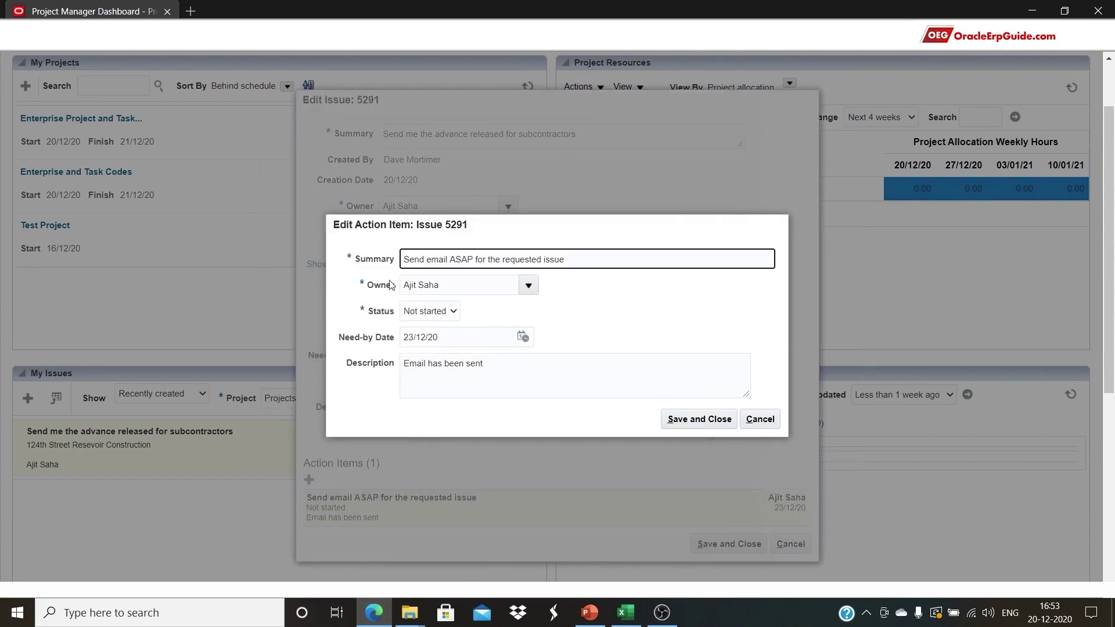
left_click(431, 312)
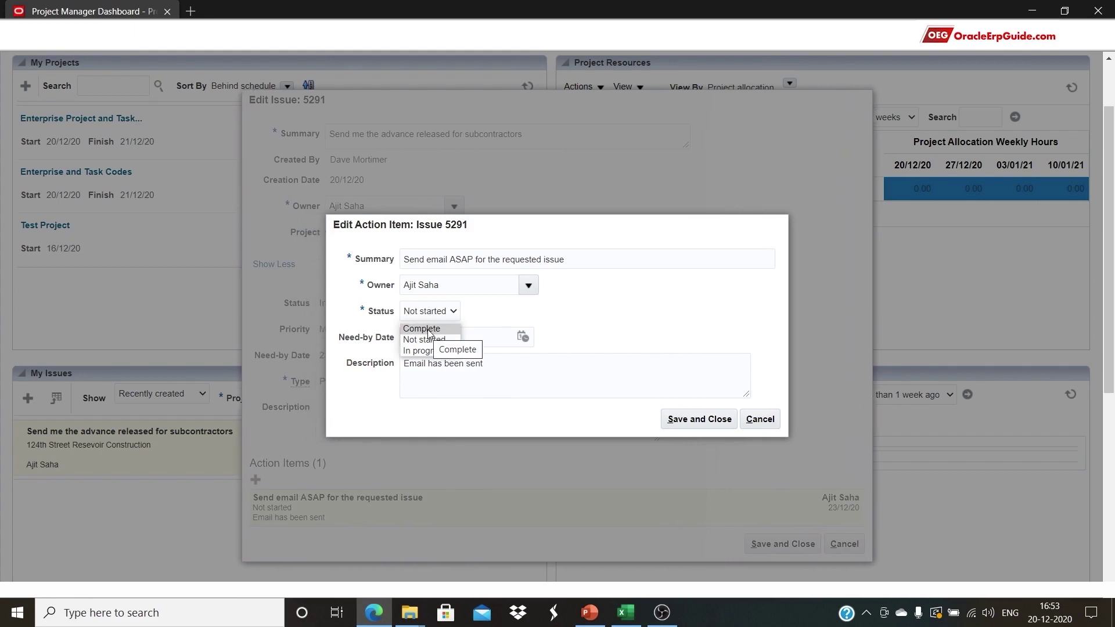
left_click(428, 330)
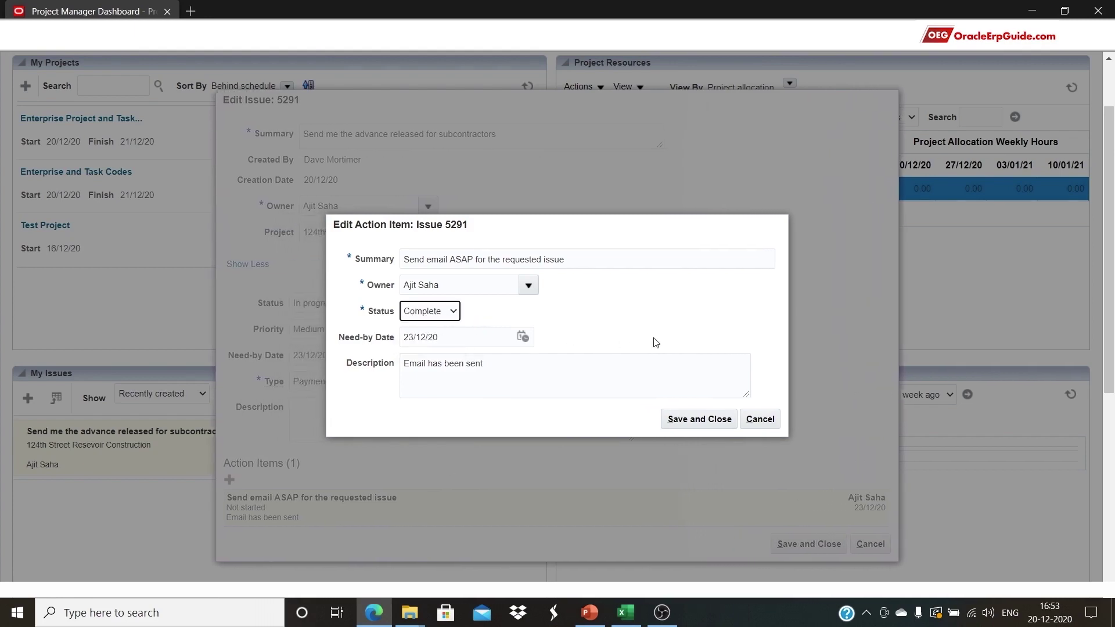
left_click(699, 419)
- Set the issue's status to Closed with the resolution "Email with attachment has been received", and save the issue
left_click(385, 330)
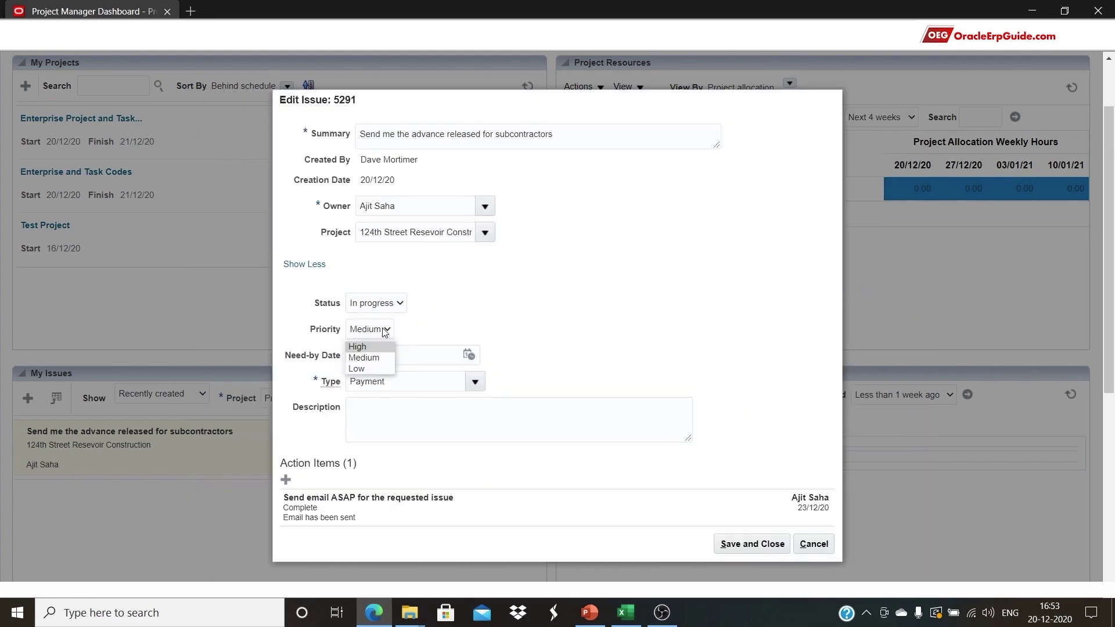
left_click(385, 330)
left_click(372, 302)
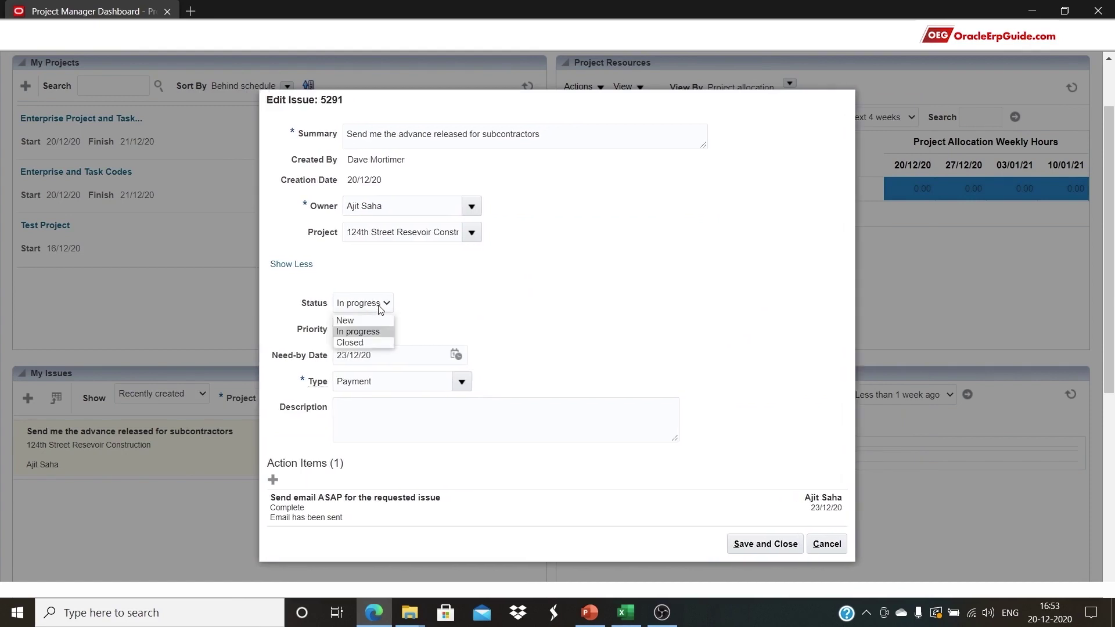
left_click(371, 344)
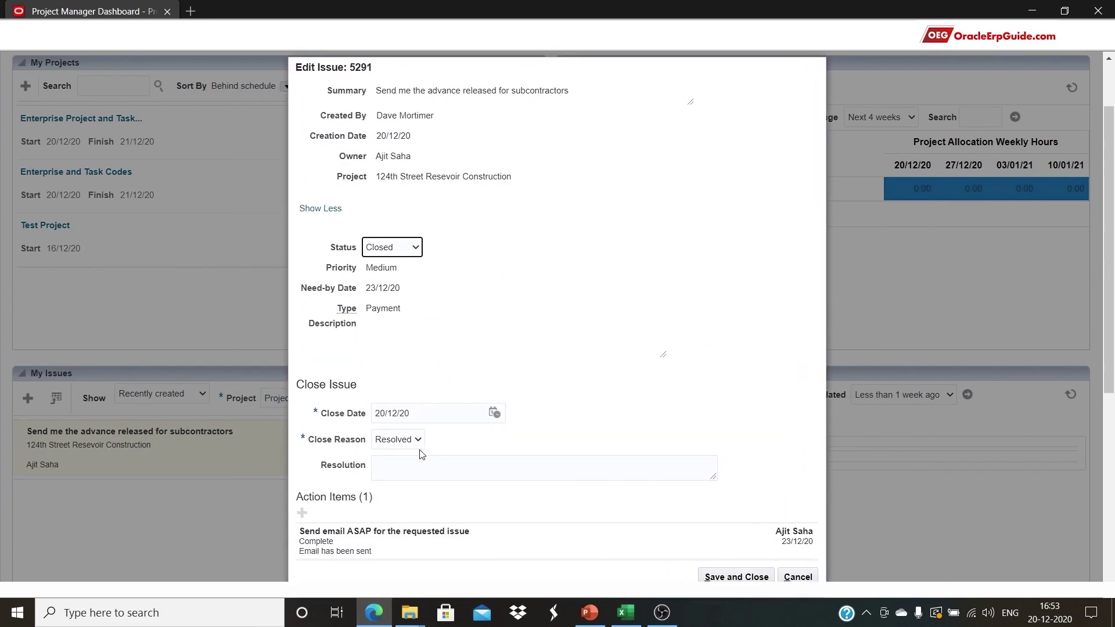
left_click(407, 469)
type("Em")
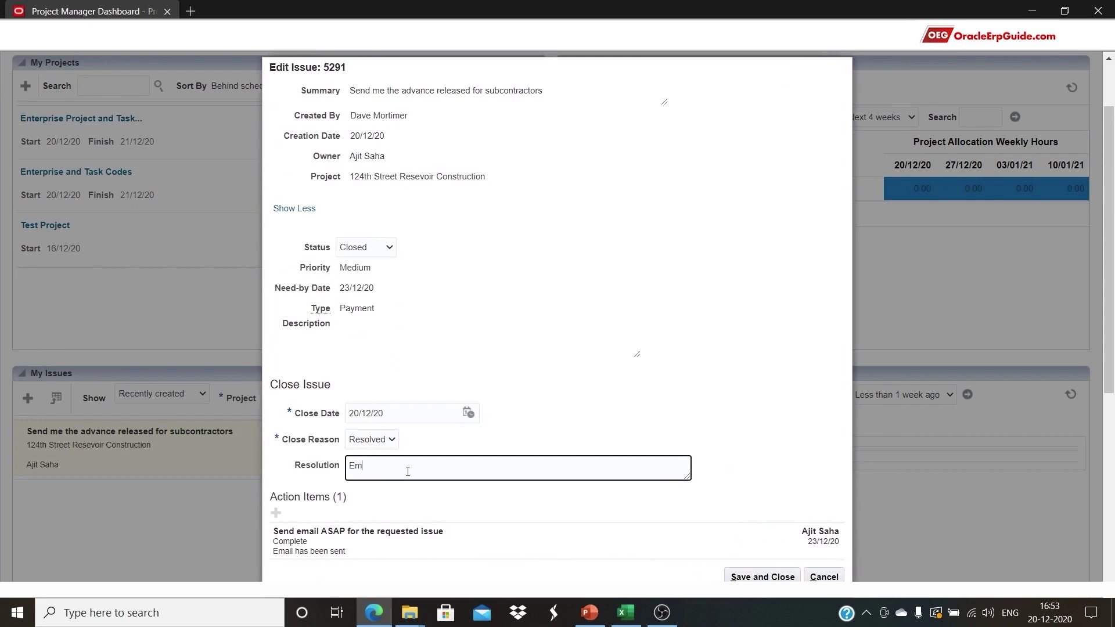
type("ail w")
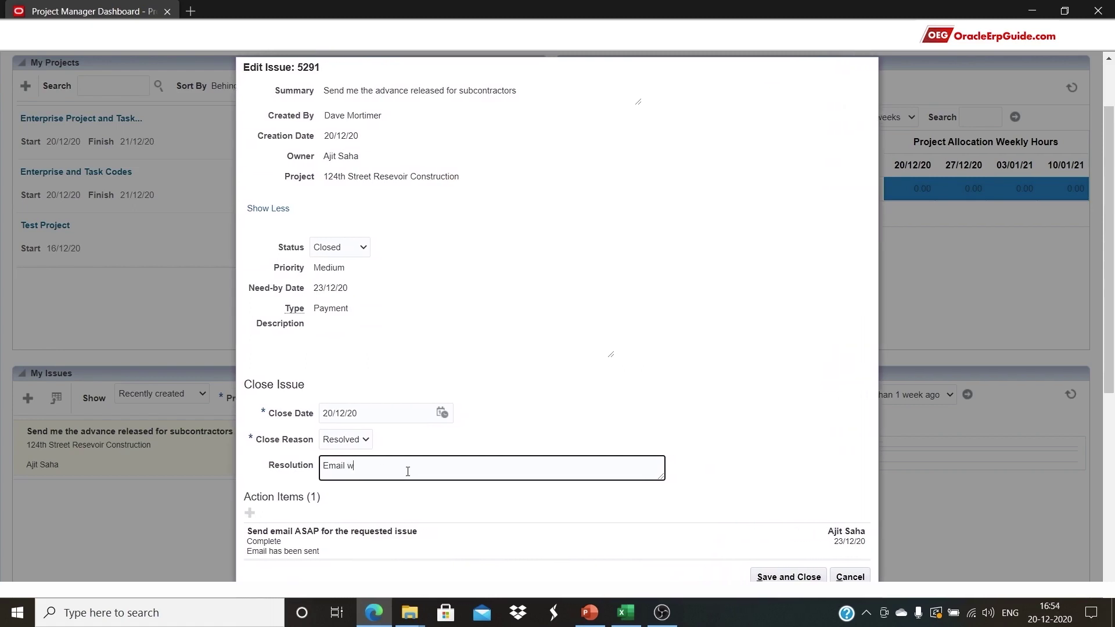
type("ith attachm")
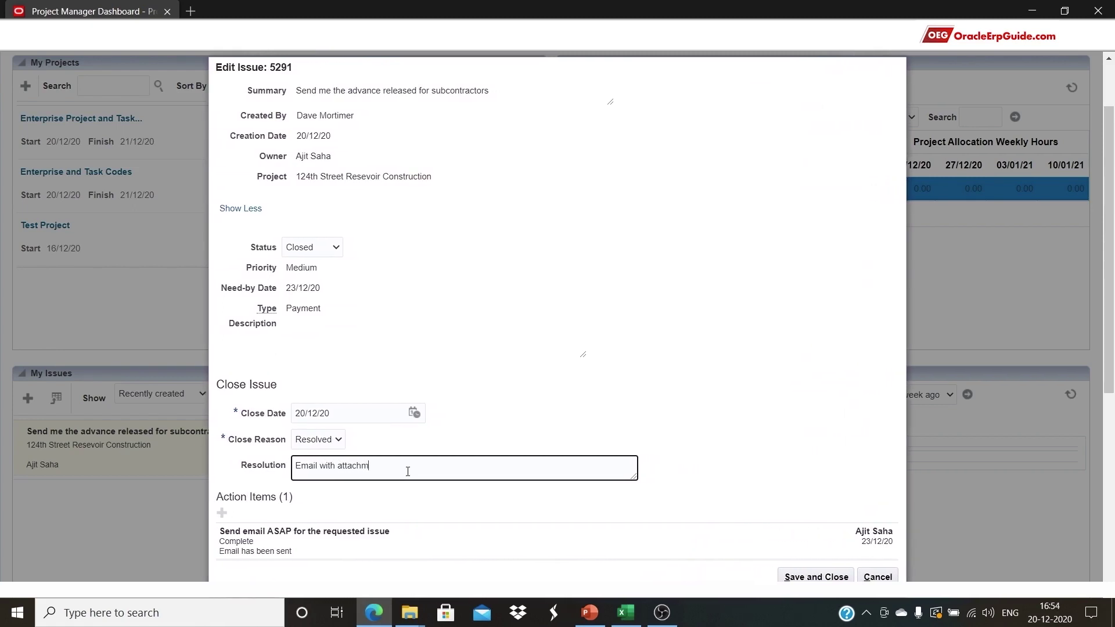
type("ent has been")
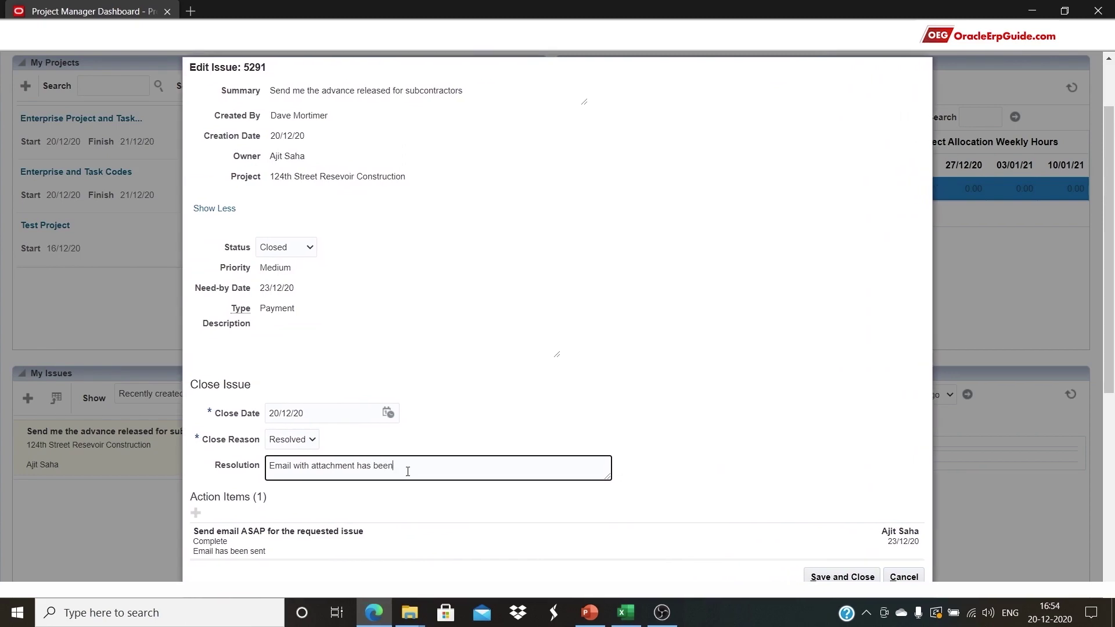
type(" received")
left_click(873, 524)
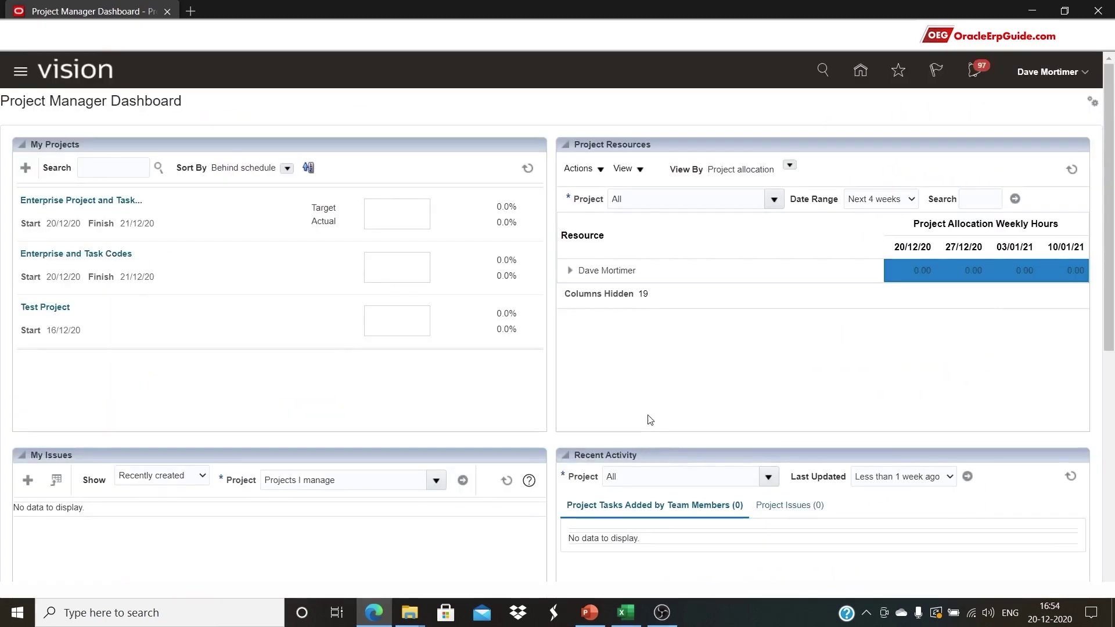
- Show the recently closed issues in My Issues and review the list
left_click(198, 478)
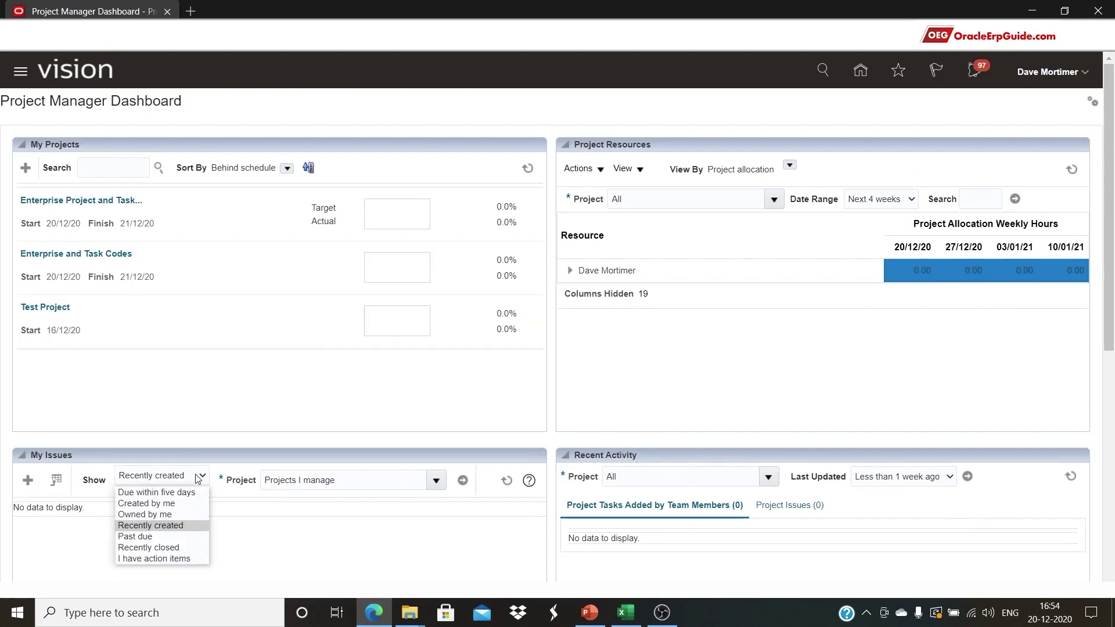
left_click(181, 549)
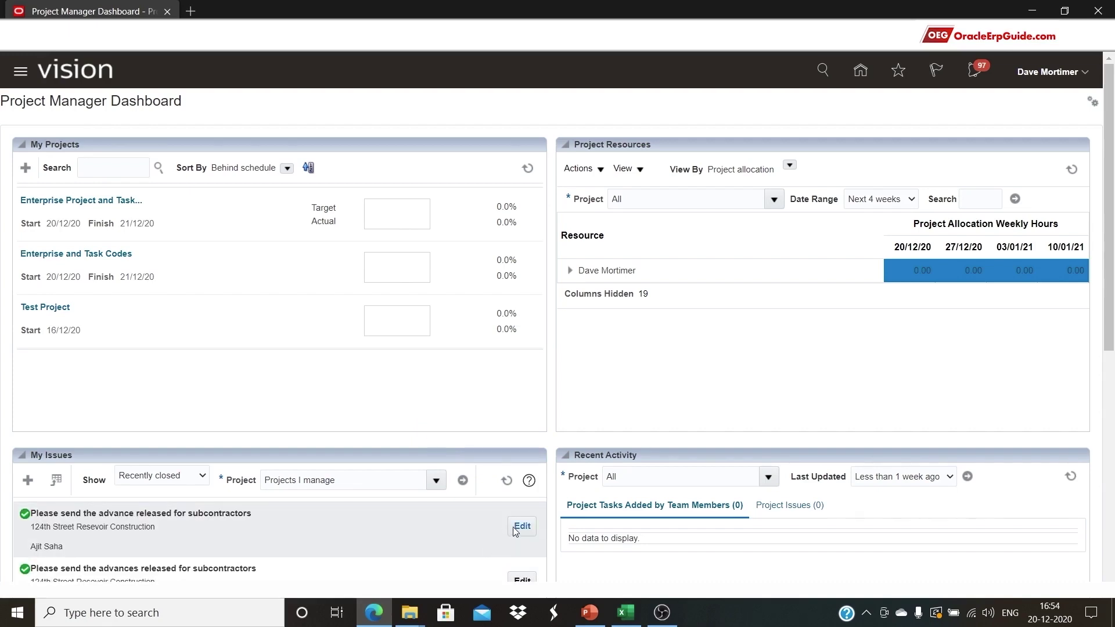
scroll(519, 524, "down", 3)
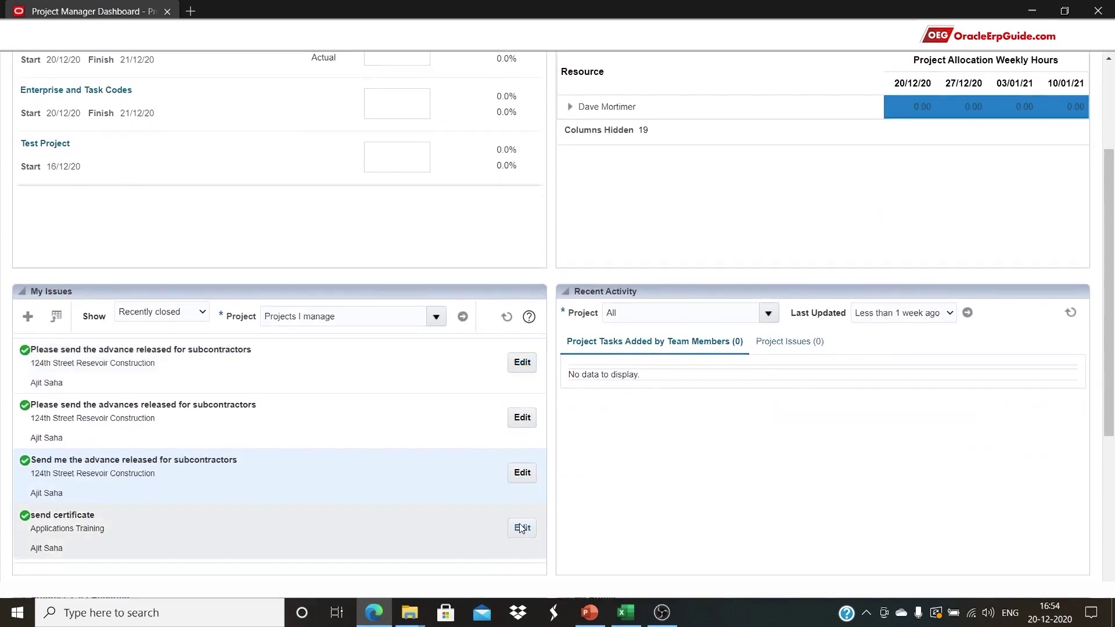
scroll(714, 389, "up", 3)
- Leave the dashboard, go to Project Management and open the project "Enterprise Project and Task Codes"
left_click(1062, 73)
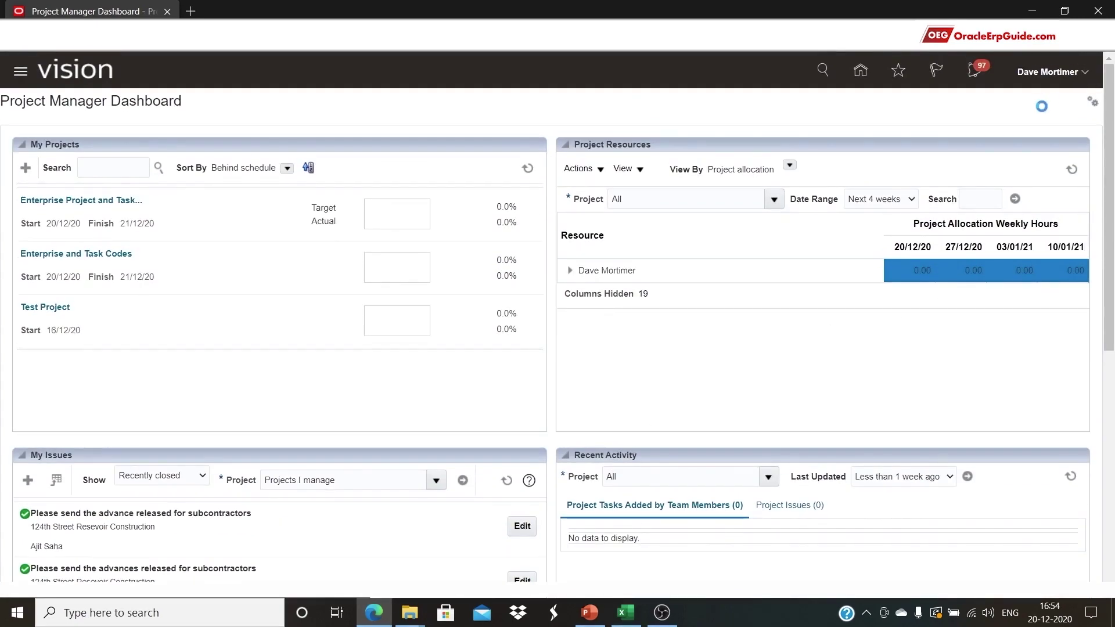
left_click(1054, 101)
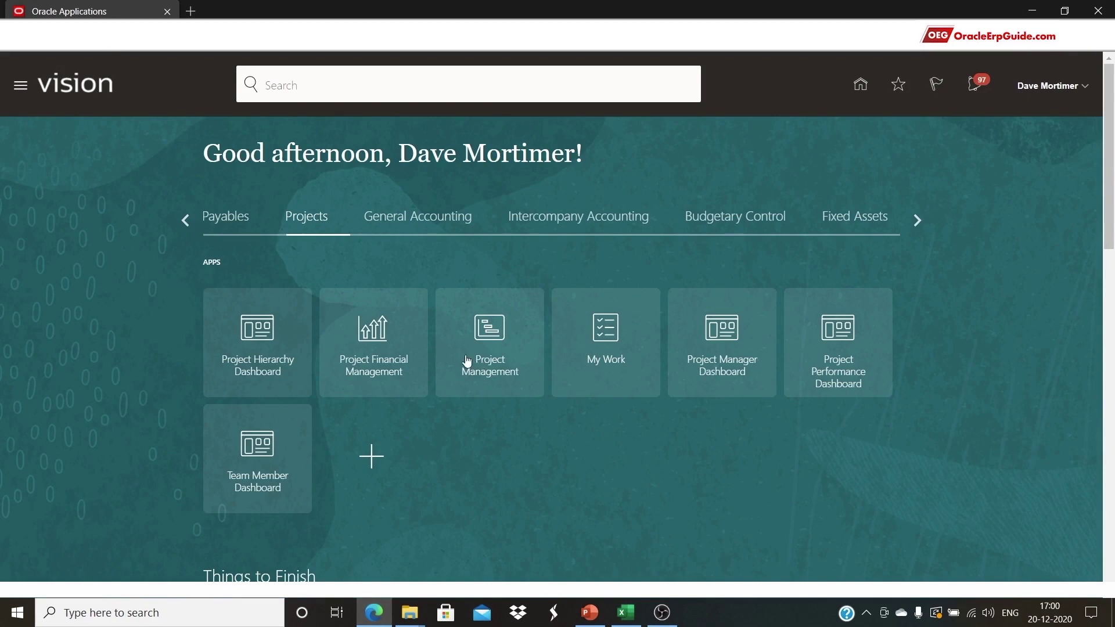
left_click(495, 346)
left_click(1085, 181)
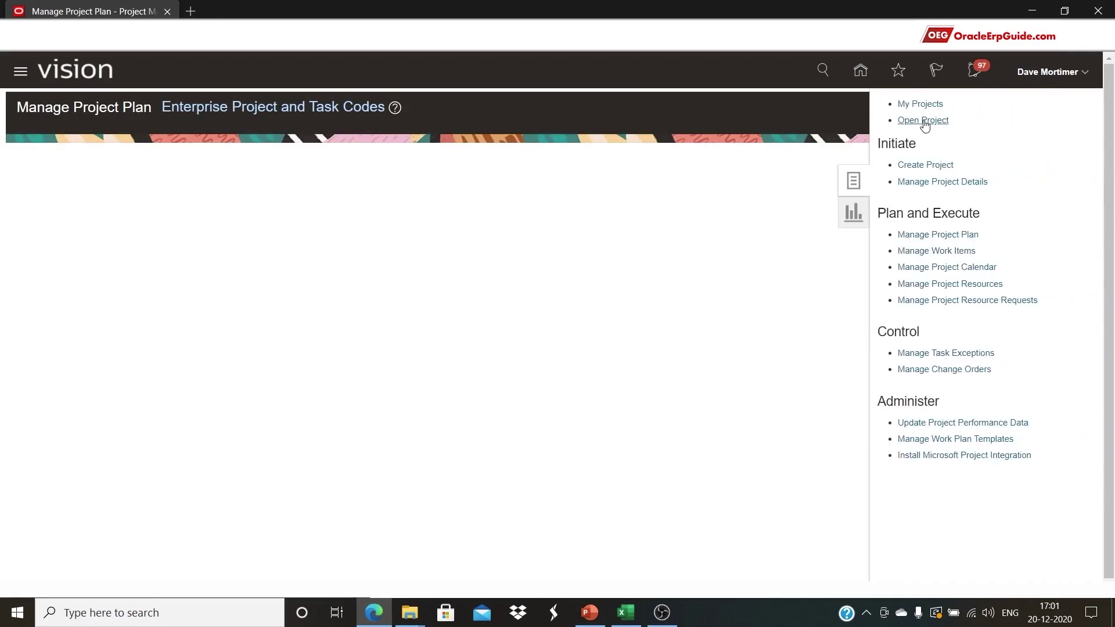
left_click(925, 121)
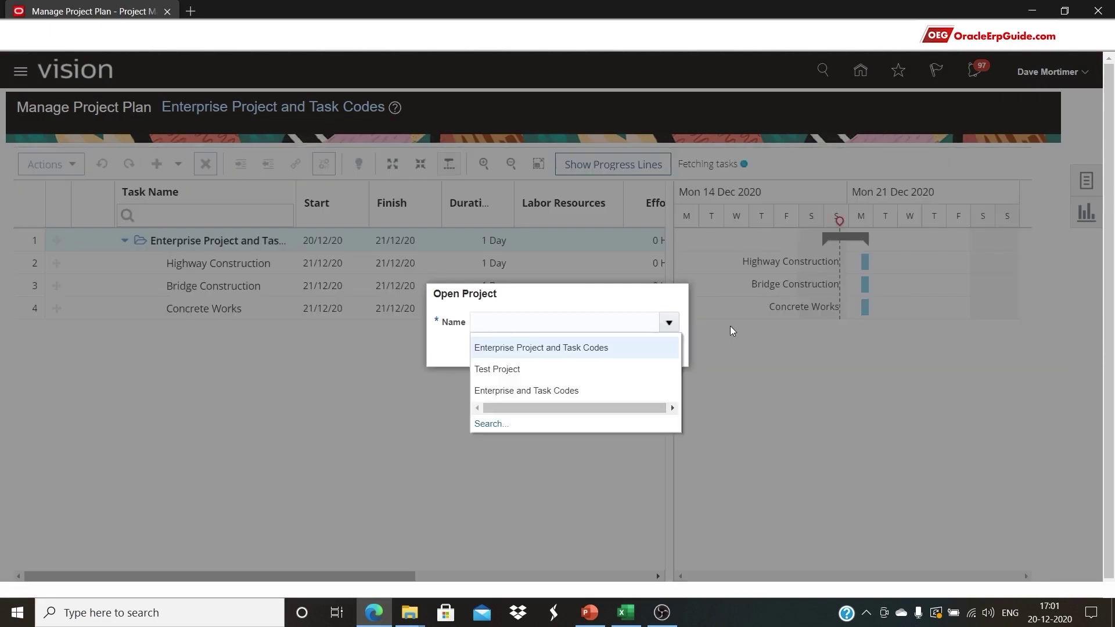
left_click(586, 347)
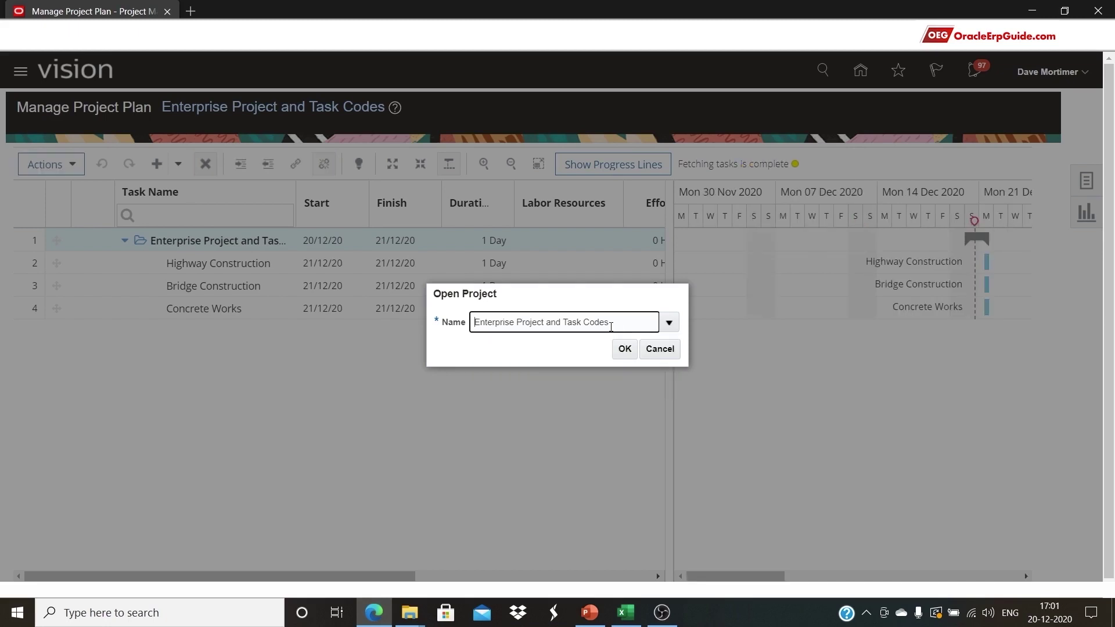
left_click(625, 349)
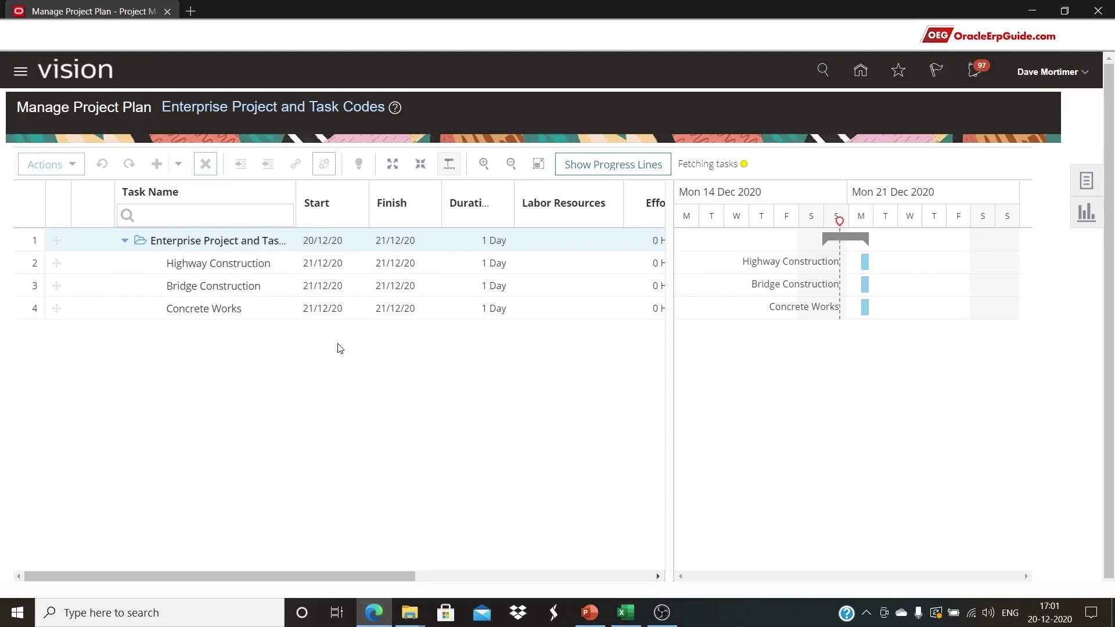
- Create a deliverable of type SCA for the Highway Construction task in the project plan
left_click_drag(213, 576, 422, 578)
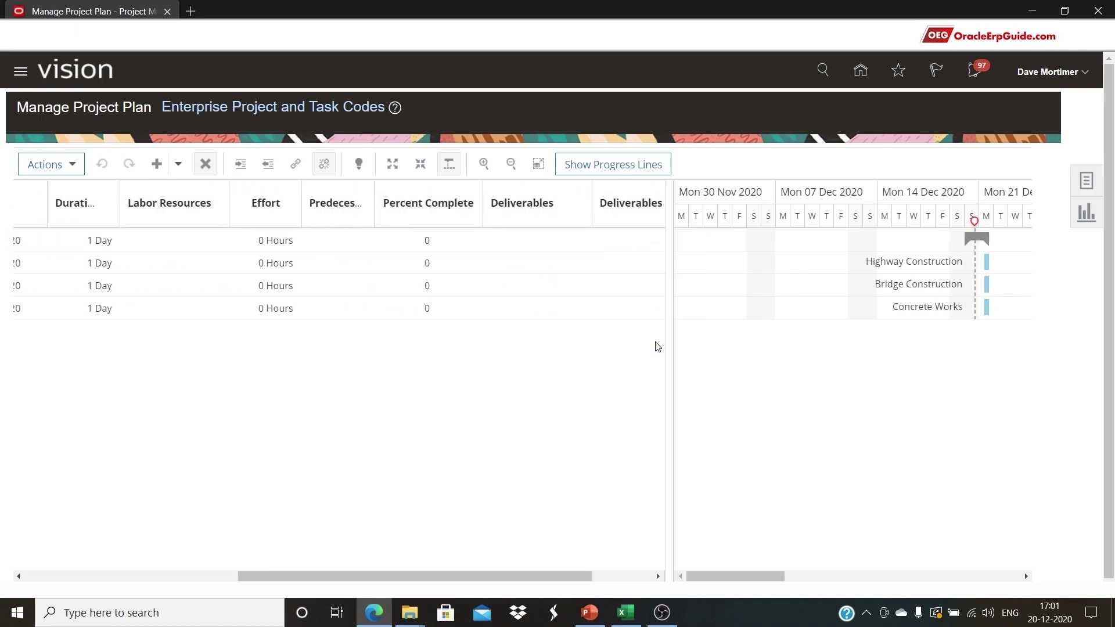
left_click(626, 268)
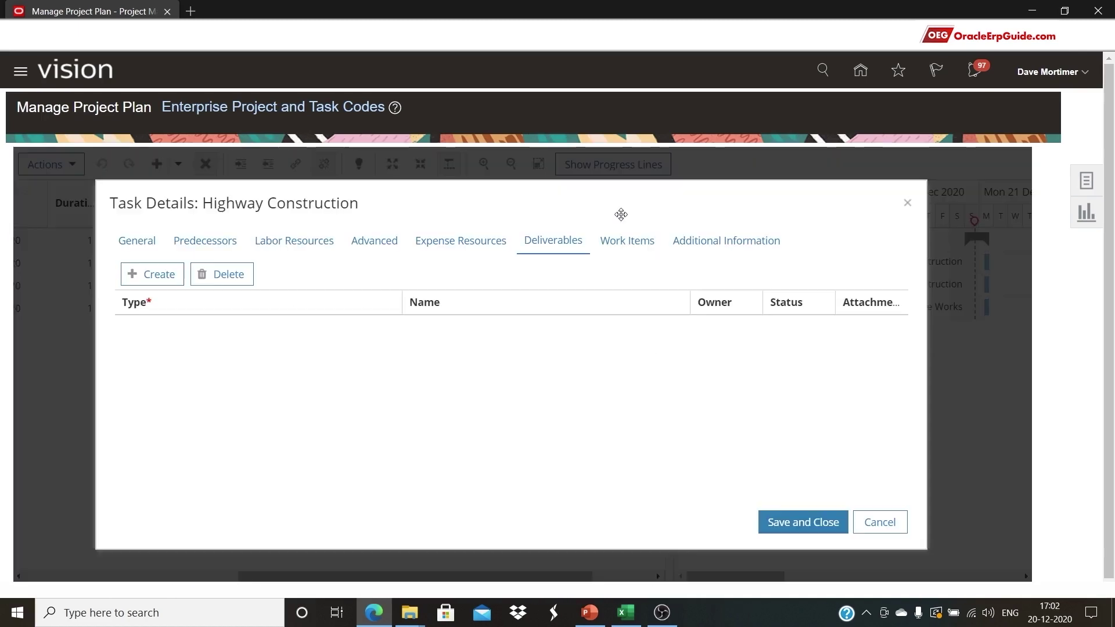
left_click(167, 279)
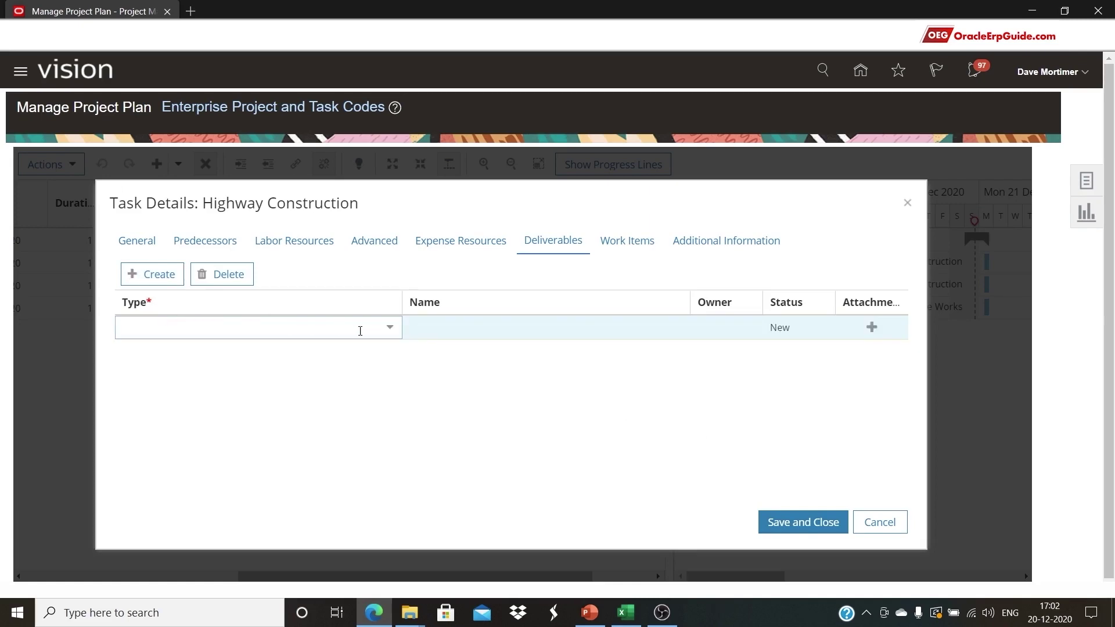
left_click(389, 327)
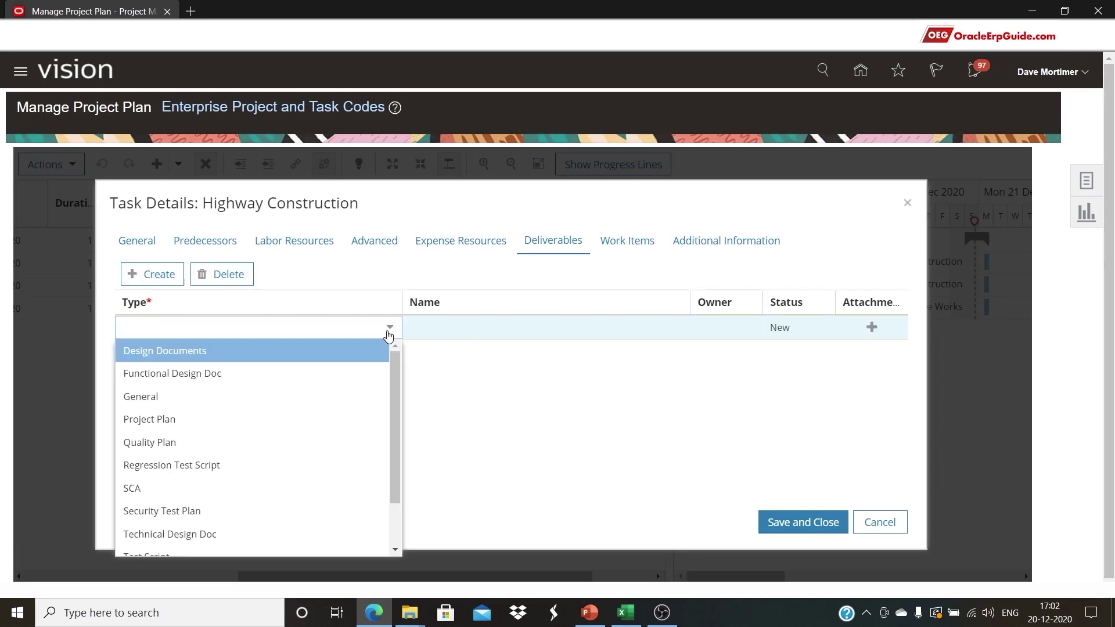
left_click(274, 490)
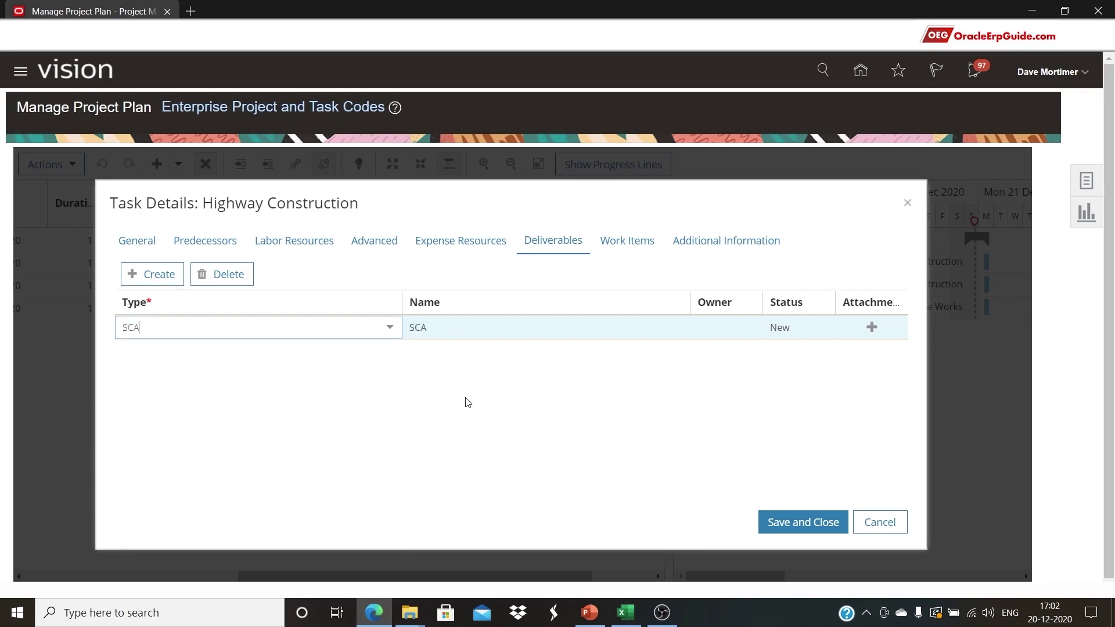
left_click(788, 327)
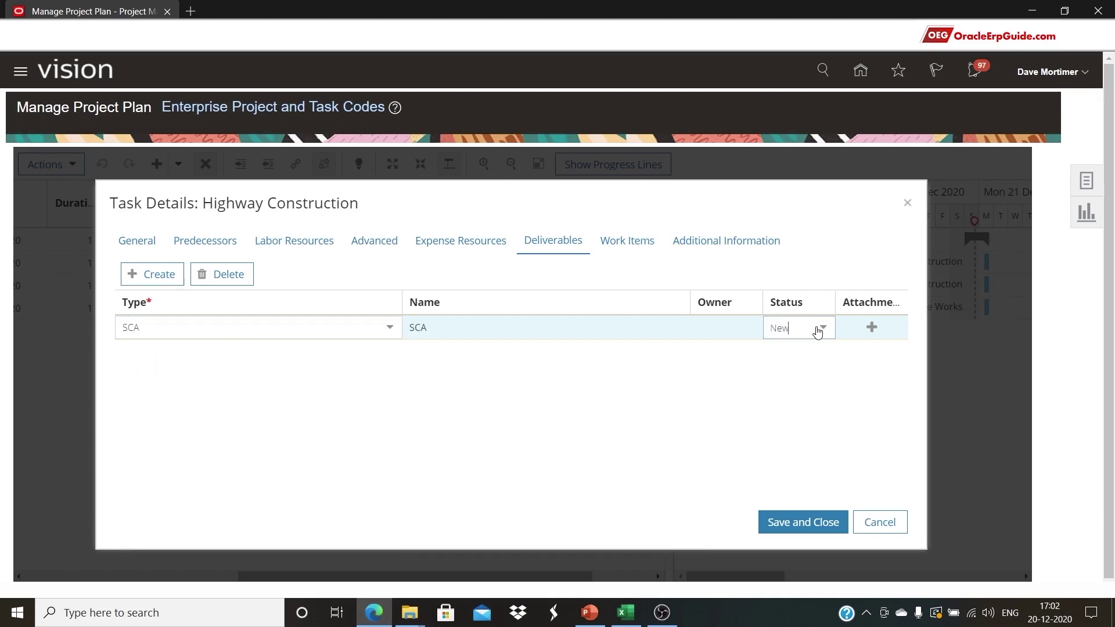
- Attach the Subcontract Agreement file from the Desktop to the Highway Construction task's SCA deliverable, and save the attachment and task details
left_click(873, 329)
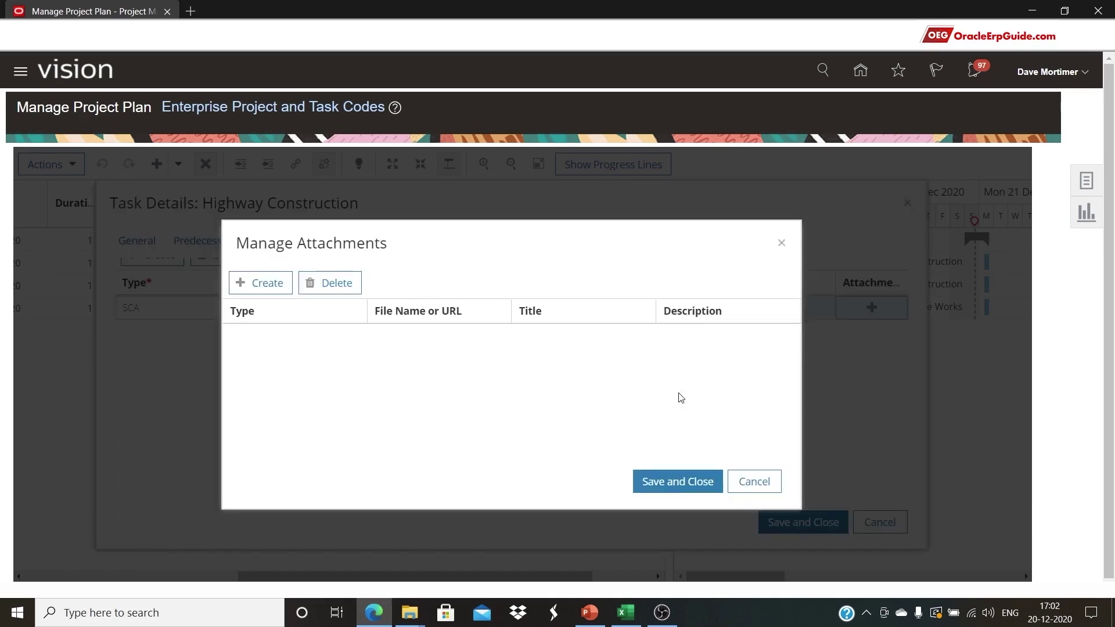
left_click(266, 285)
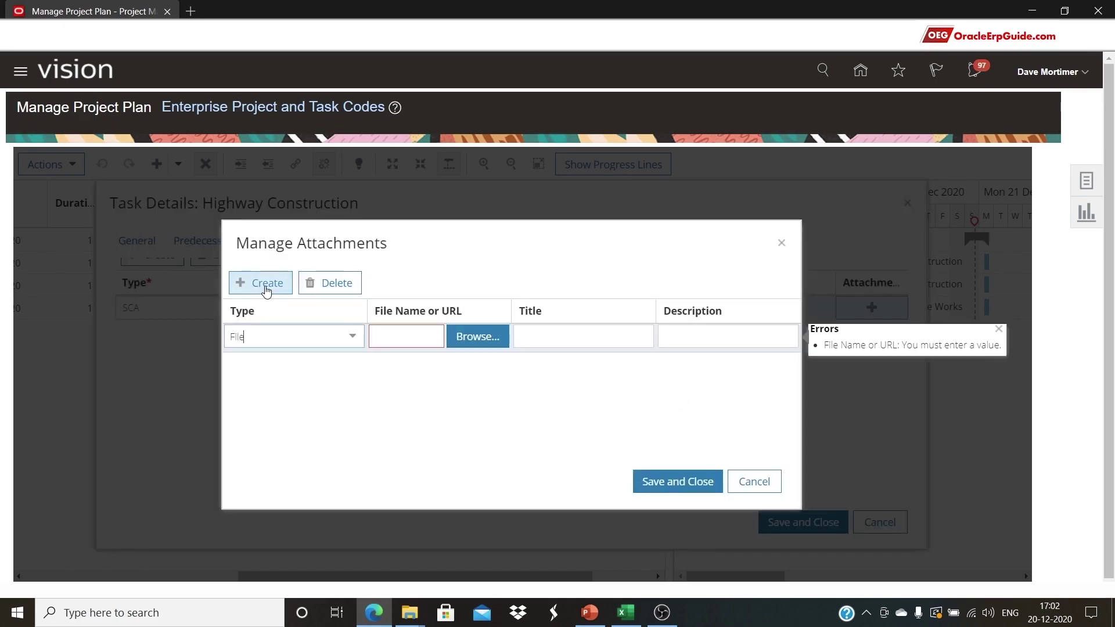
left_click(478, 342)
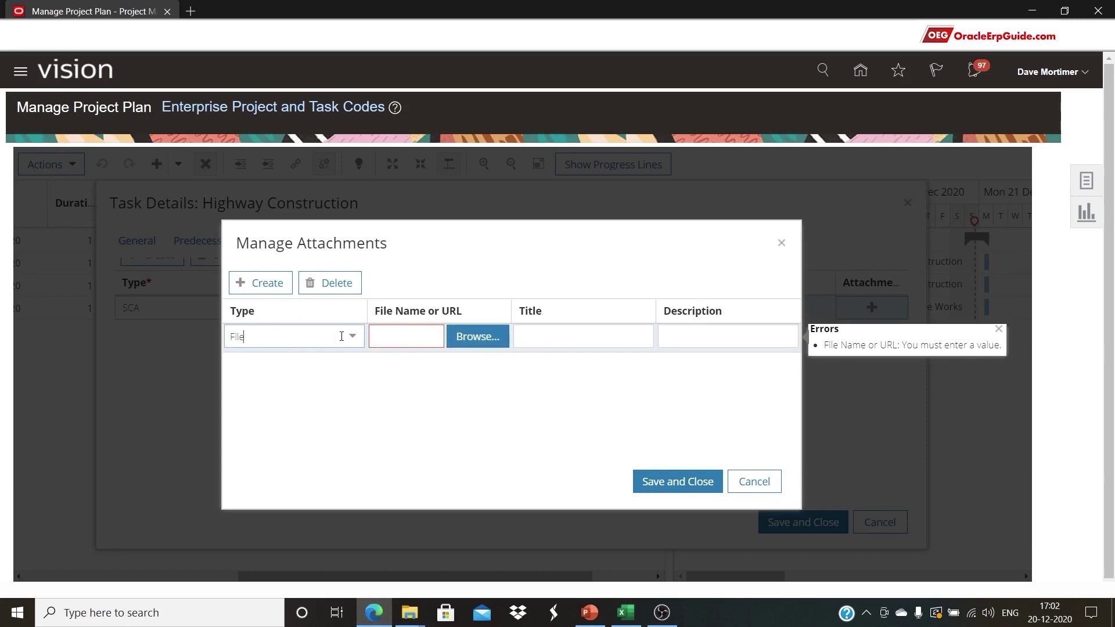
left_click(471, 341)
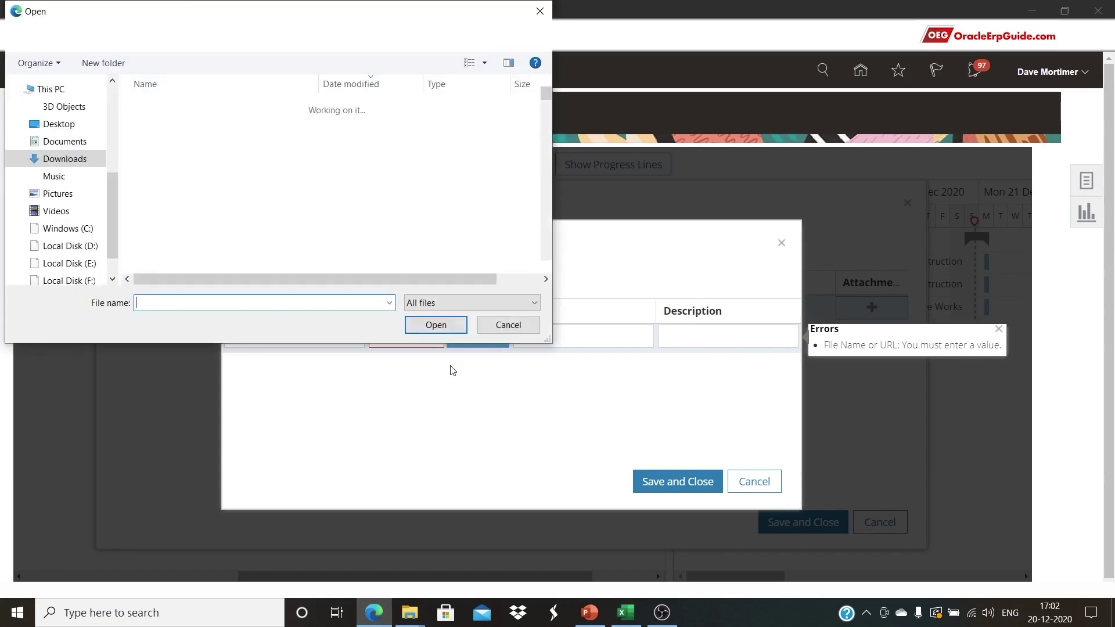
left_click(84, 126)
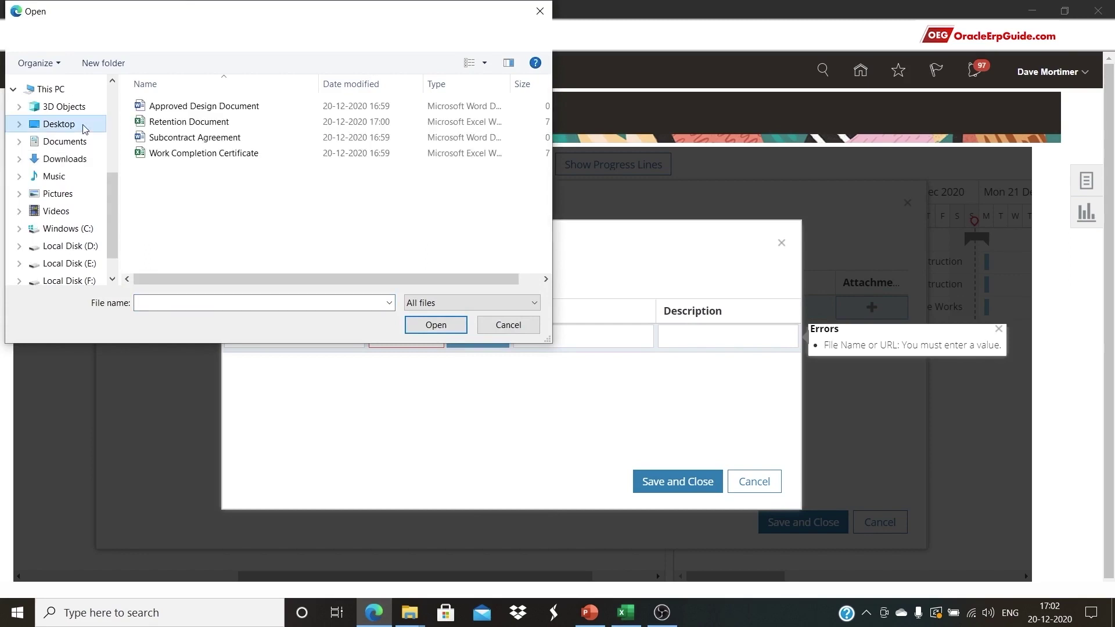
left_click(249, 139)
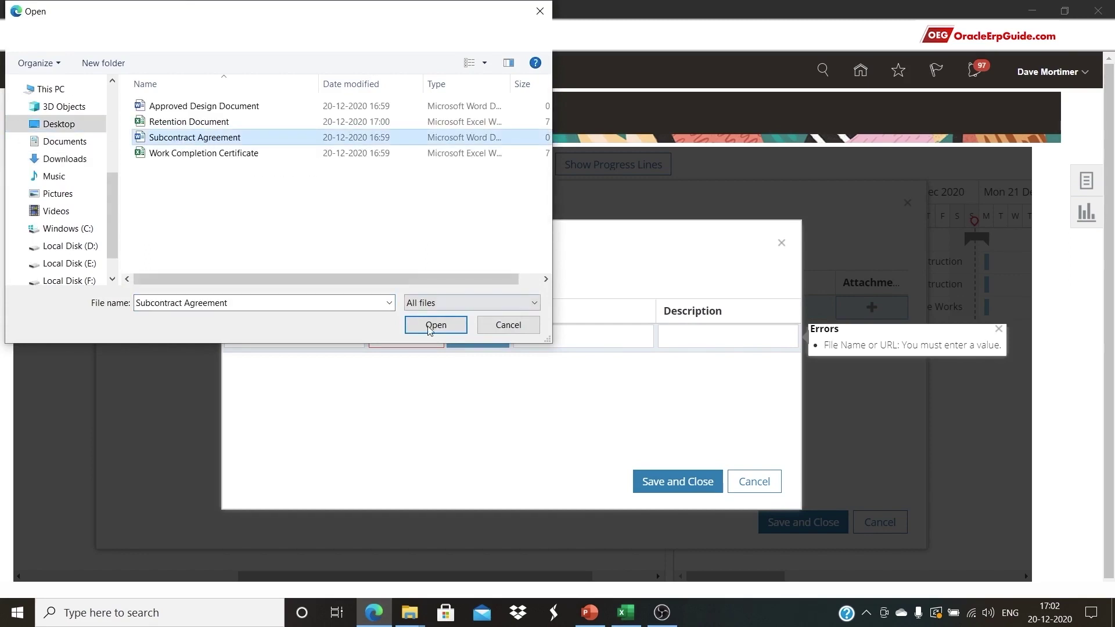
left_click(445, 329)
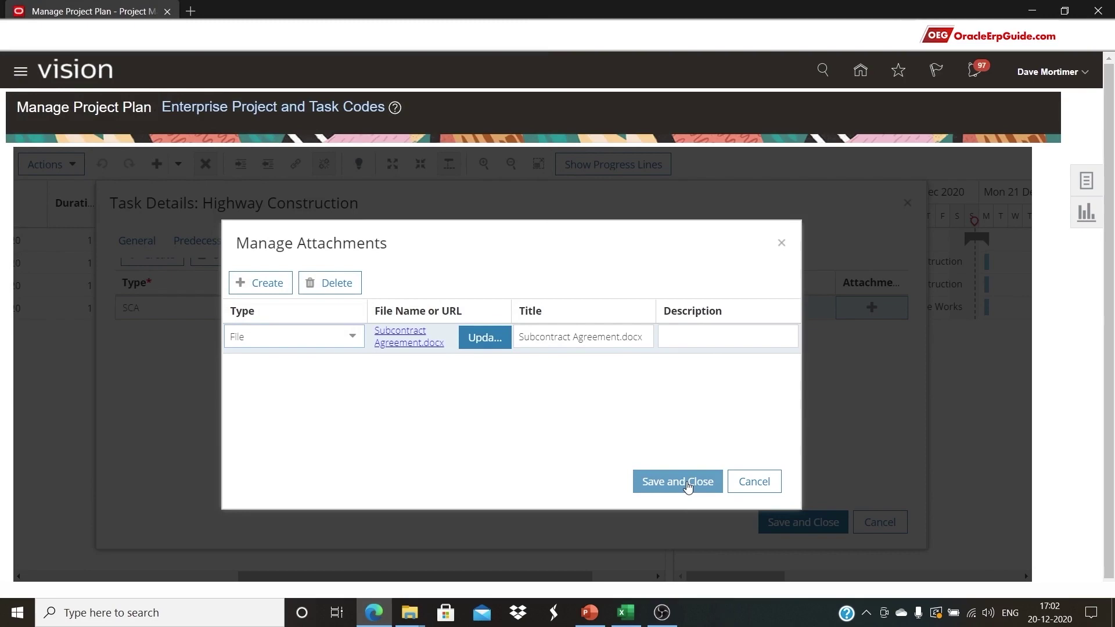
left_click(689, 487)
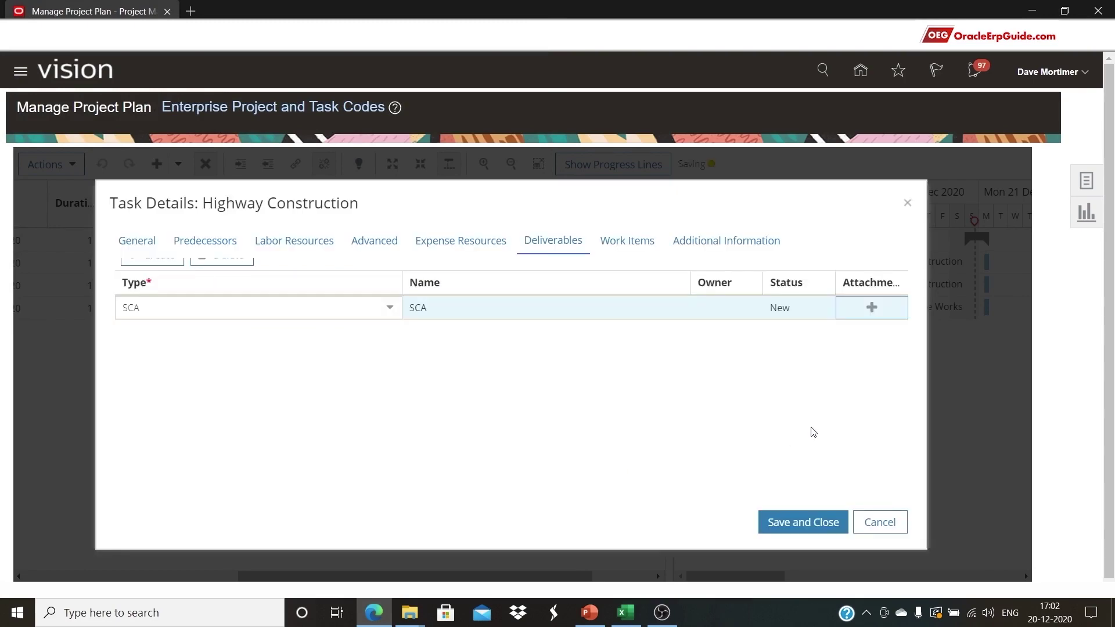
left_click(799, 525)
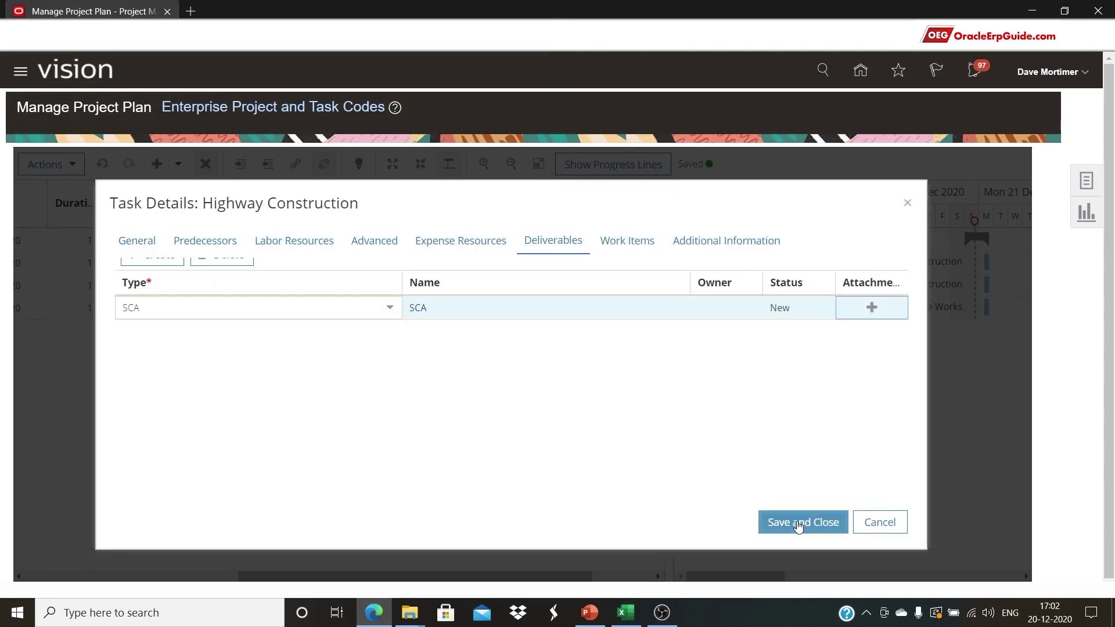
- Create a deliverable of type Work Completion Certificate for the Bridge Construction task
scroll(366, 566, "right", 2)
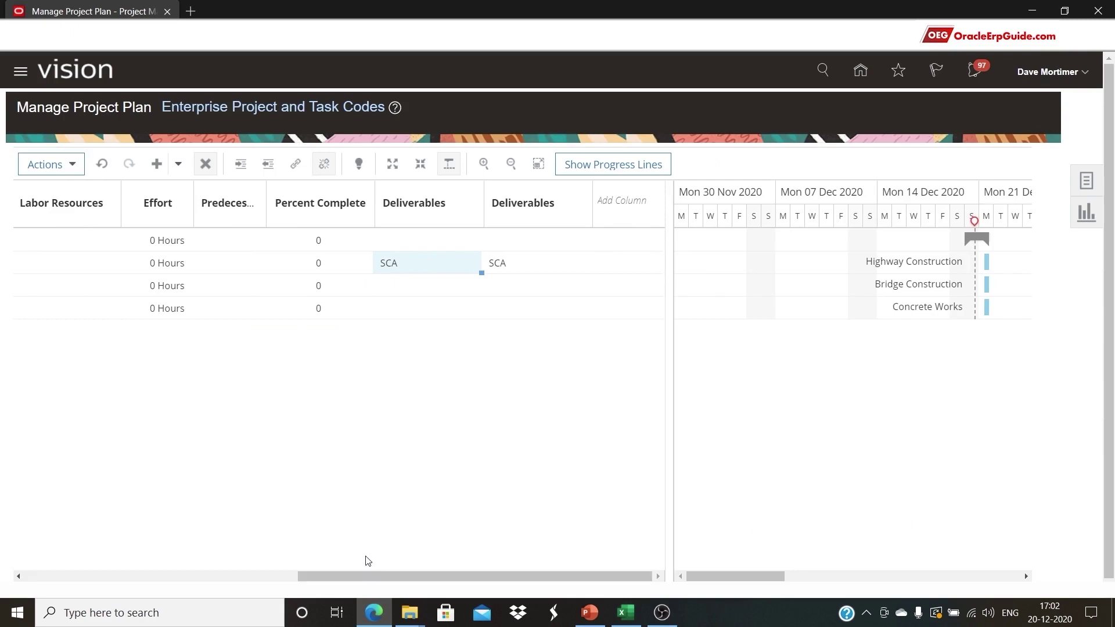
left_click(407, 286)
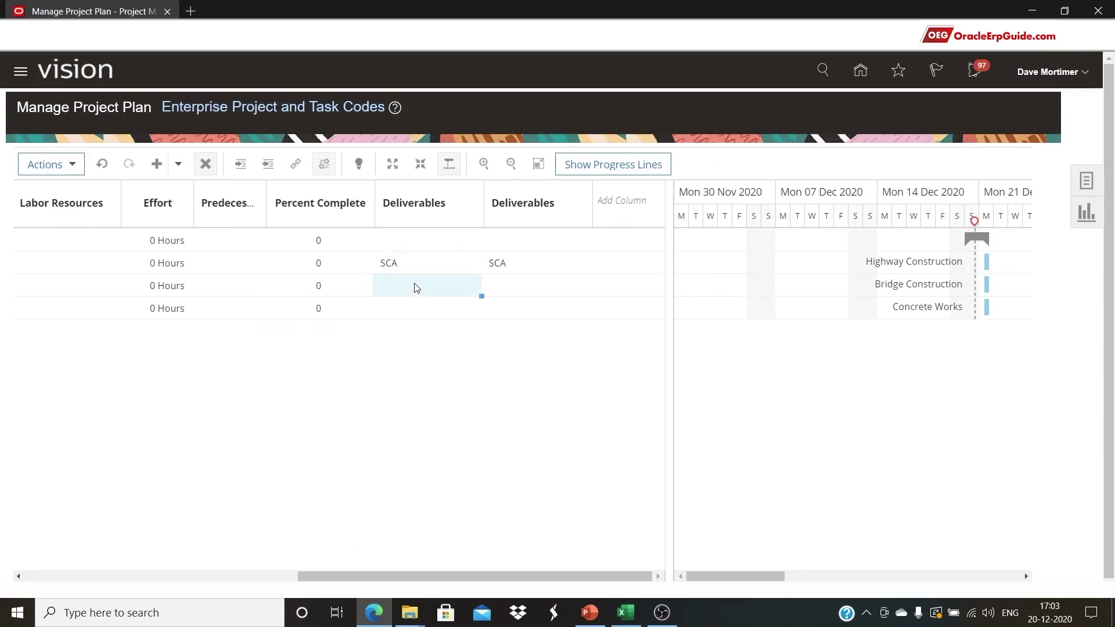
double_click(417, 287)
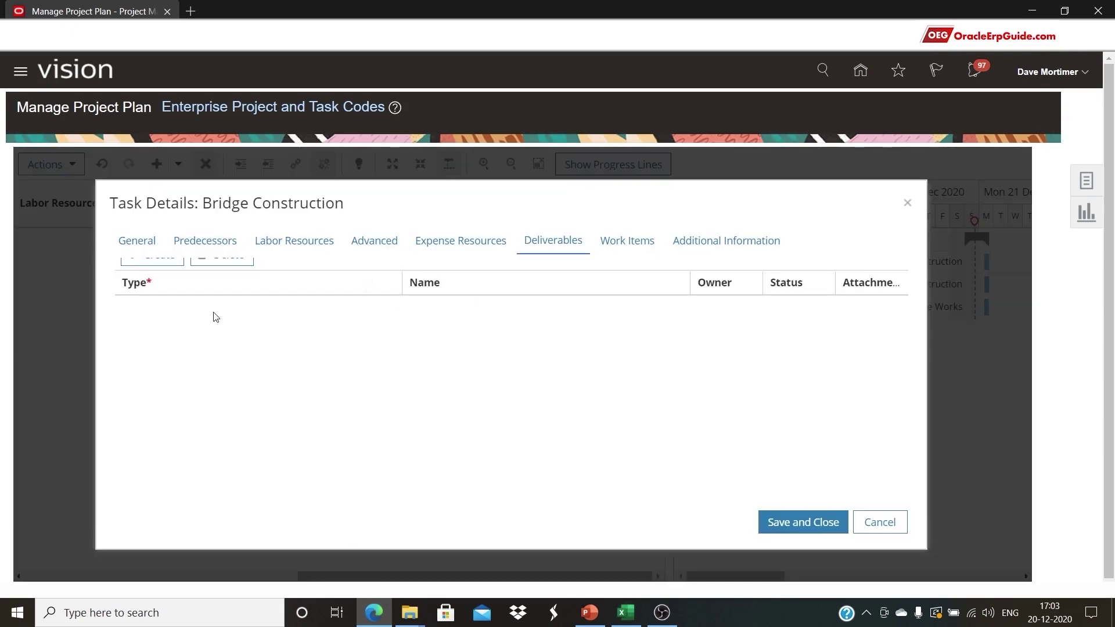
left_click(154, 259)
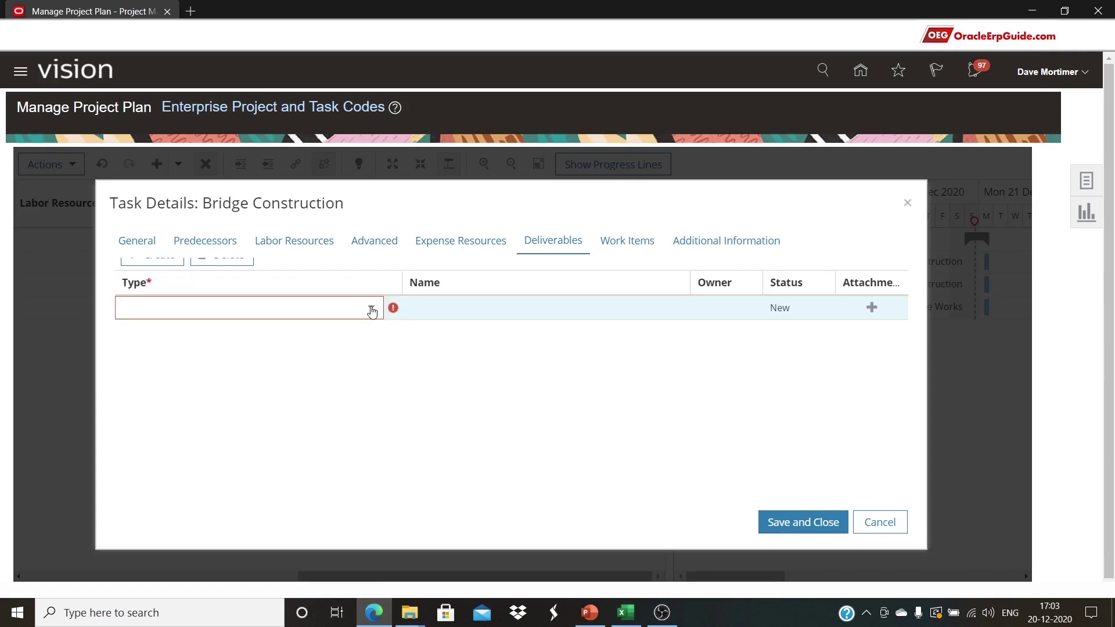
left_click(371, 309)
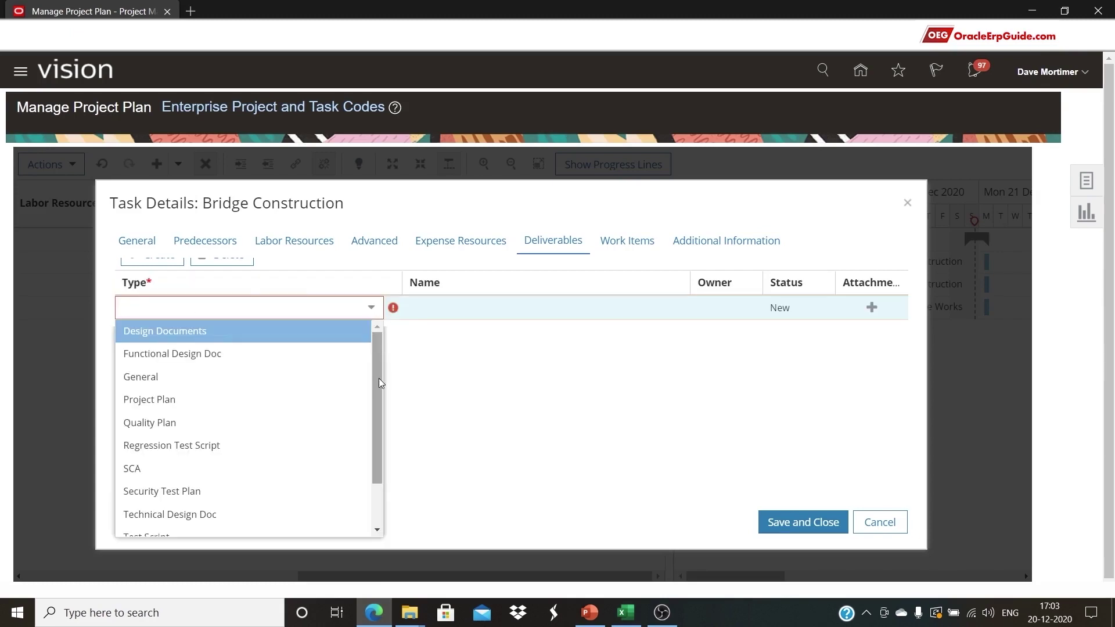
scroll(379, 378, "down", 2)
left_click(263, 525)
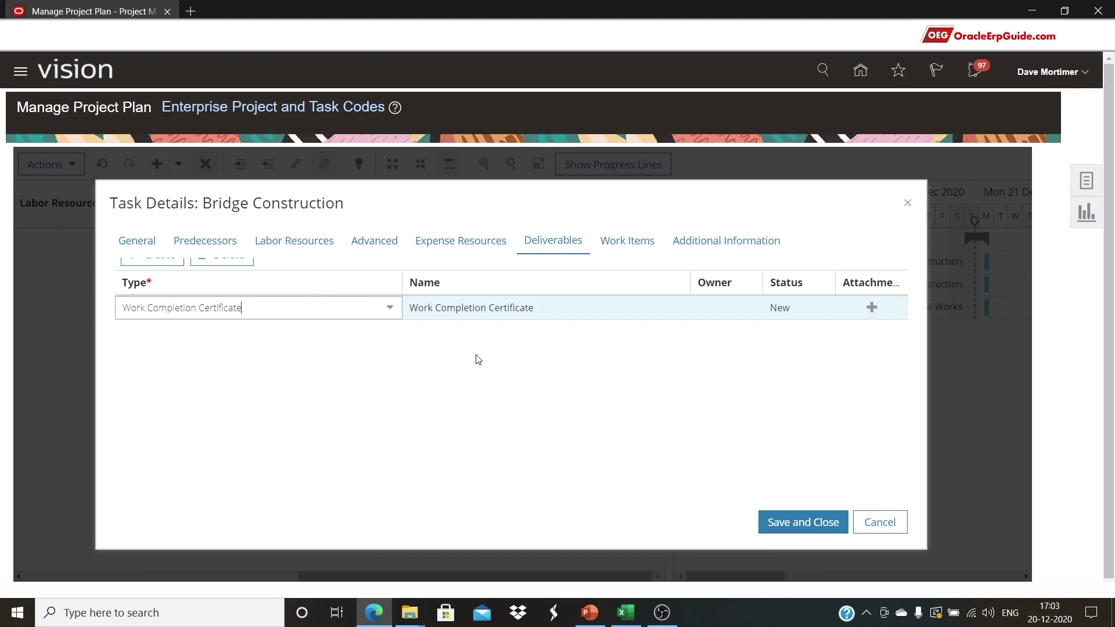
left_click(808, 311)
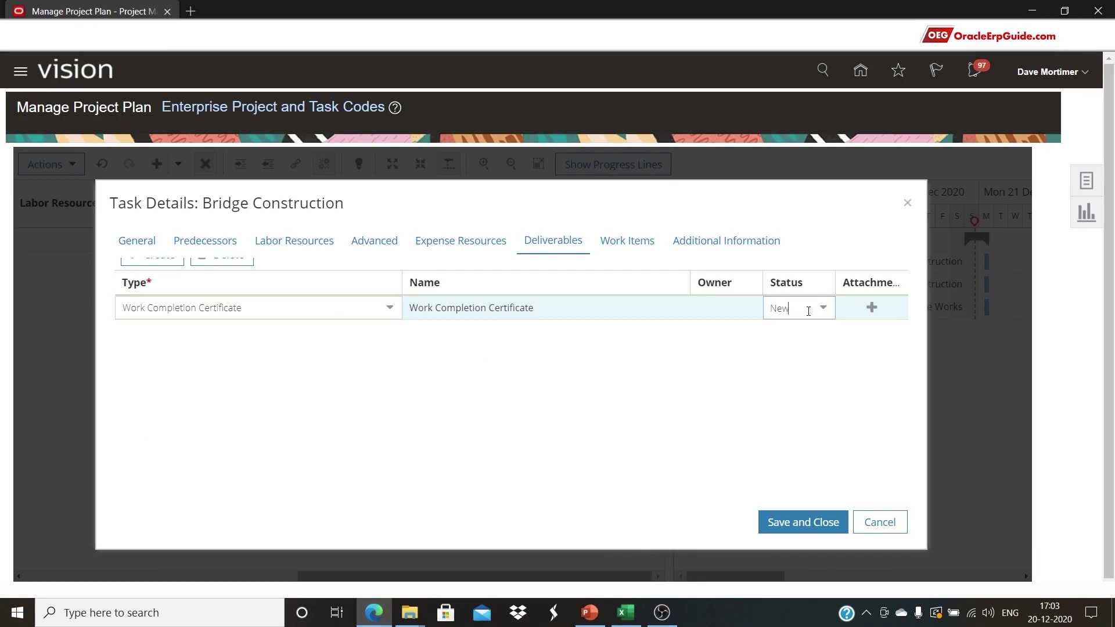
- Attach the Work Completion Certificate file to the Bridge Construction deliverable, and save the attachment and task details
left_click(871, 307)
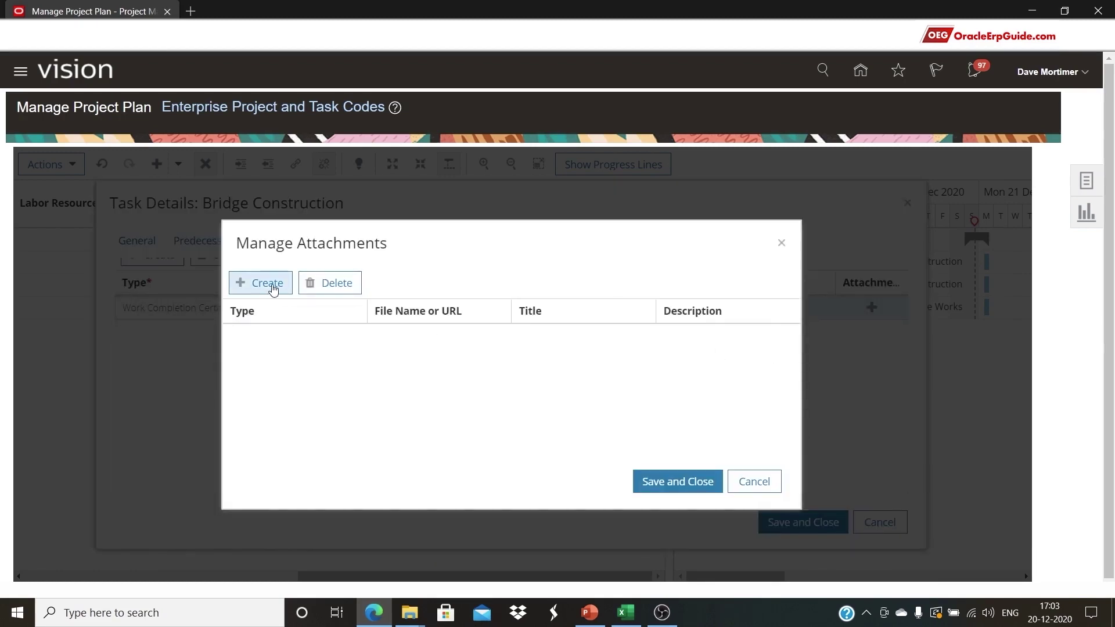
left_click(274, 289)
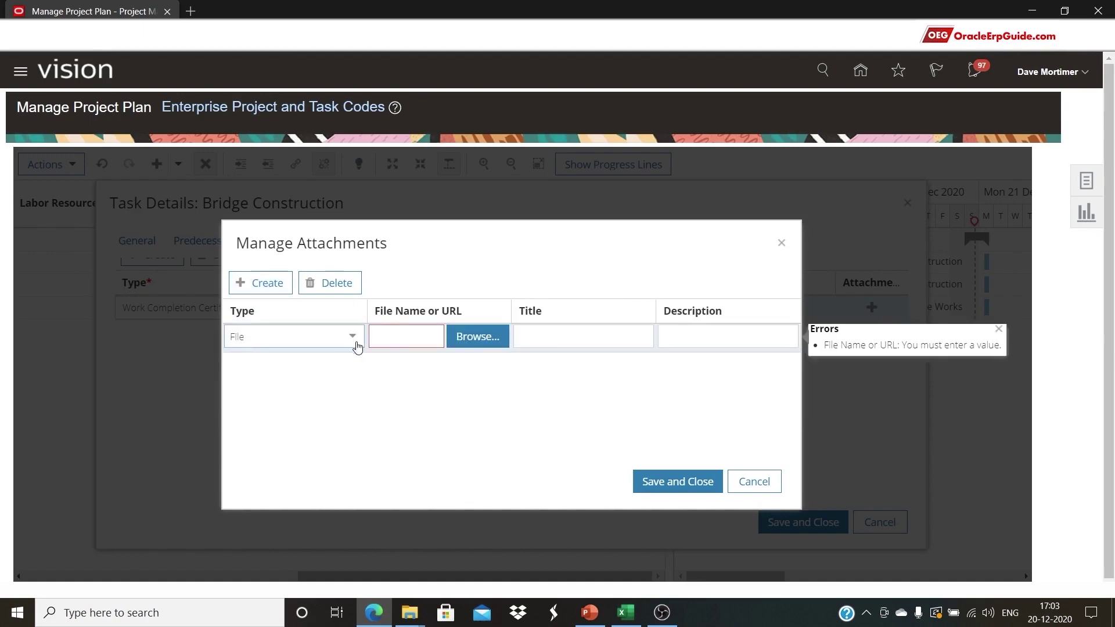
left_click(474, 340)
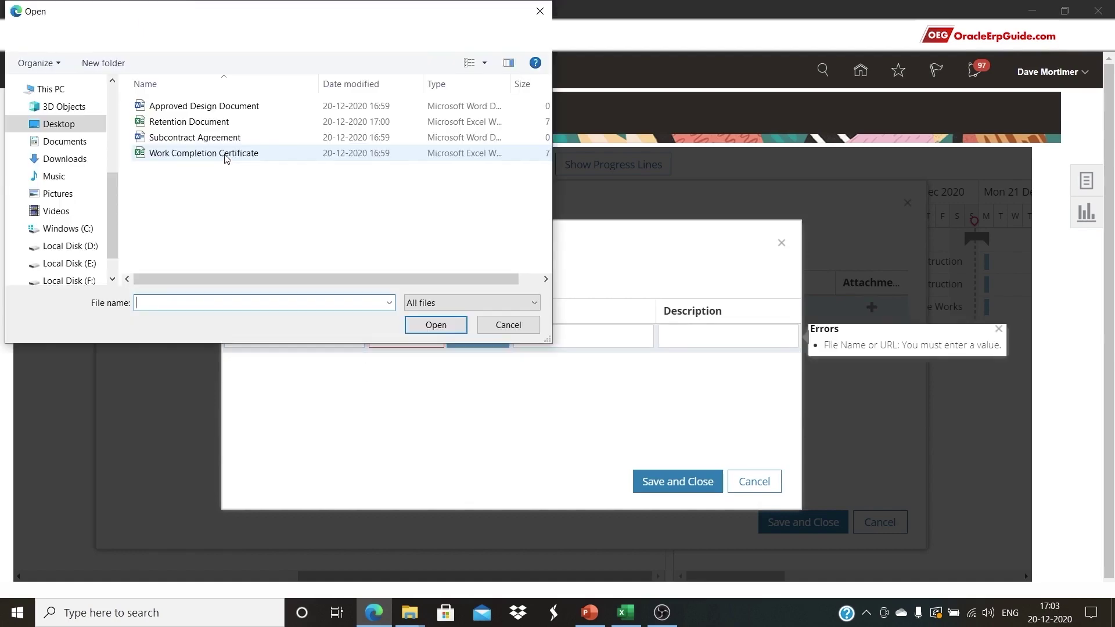
left_click(227, 159)
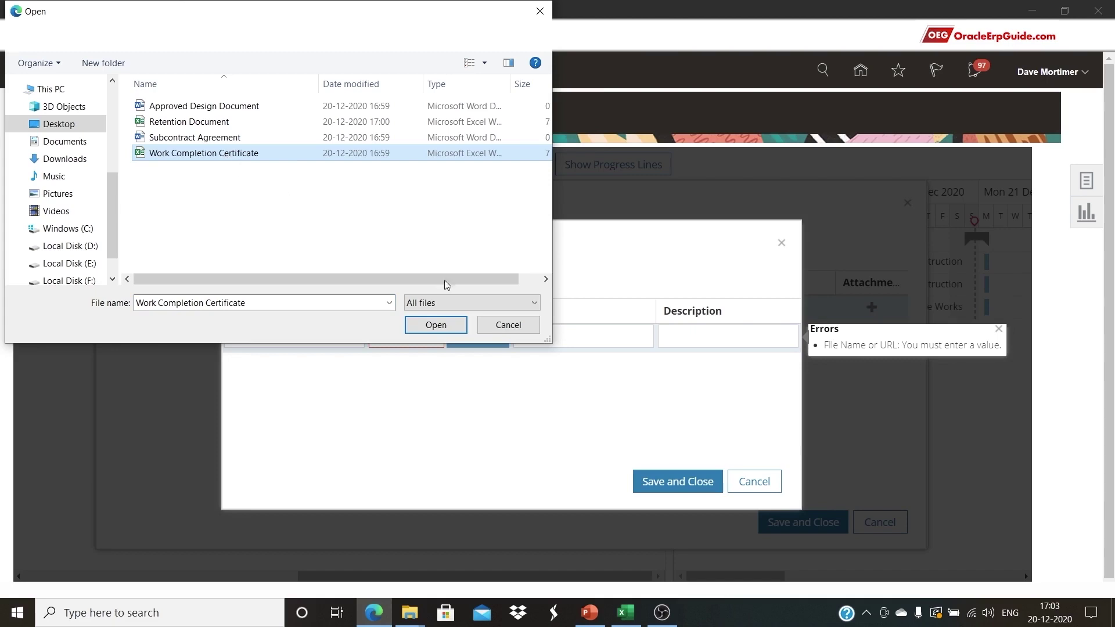
left_click(446, 329)
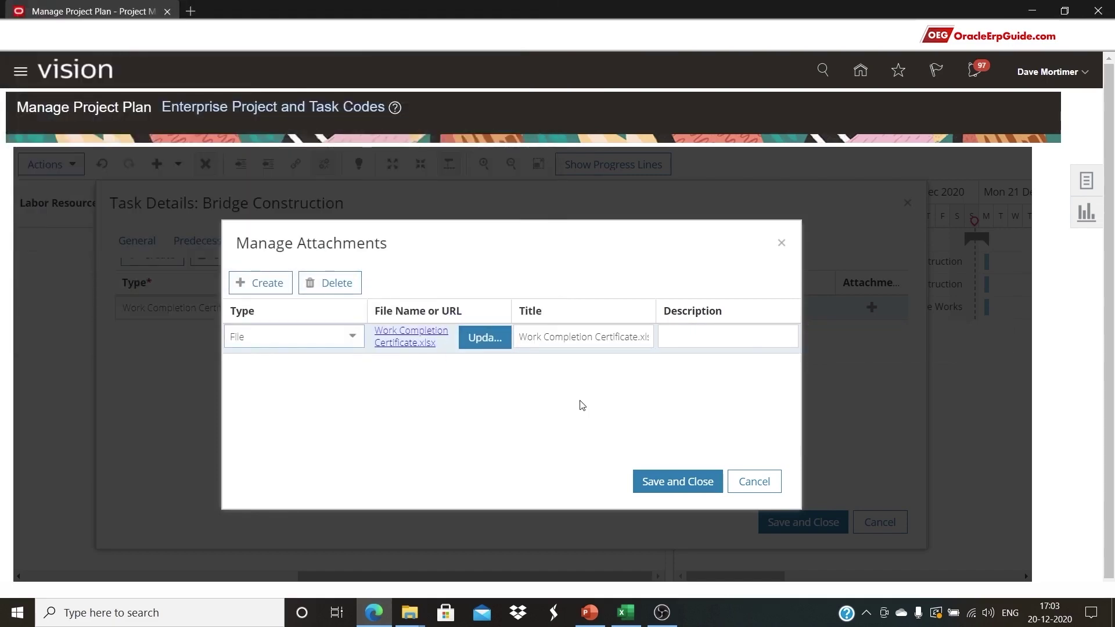
left_click(668, 483)
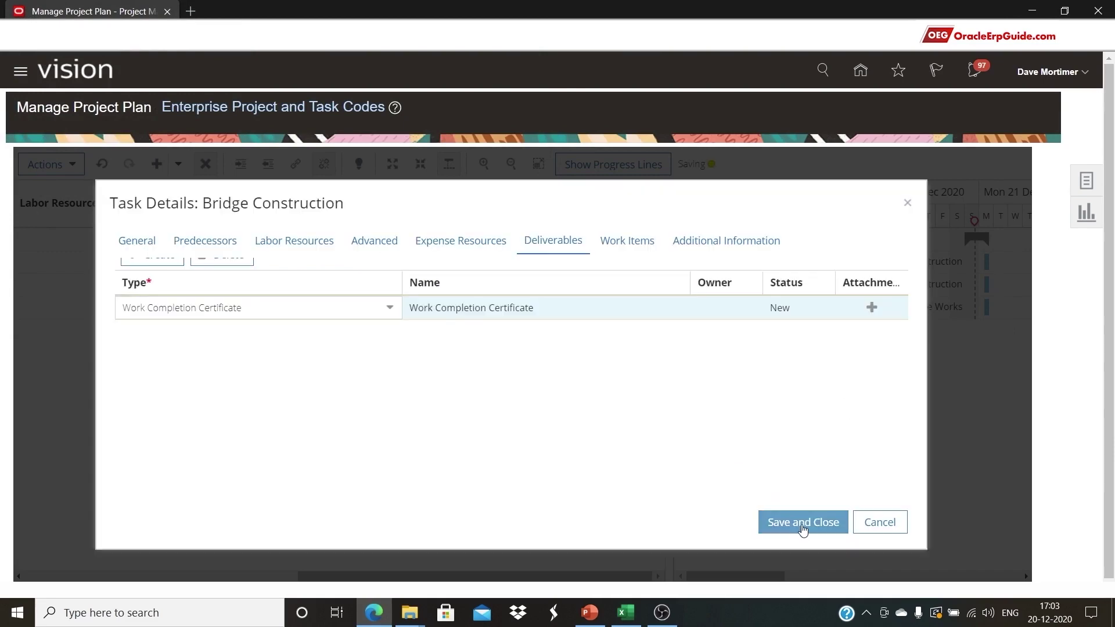
left_click(804, 525)
- Create a deliverable of type Design Documents for the Concrete Works task without an attachment, and save the task details
left_click(624, 314)
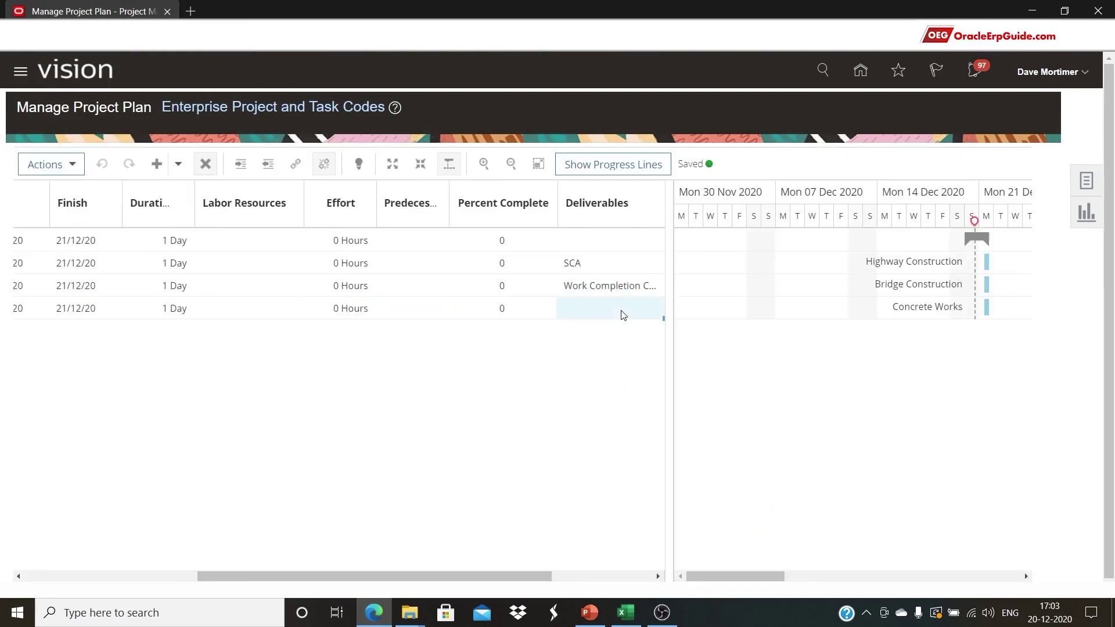
left_click_drag(471, 576, 517, 576)
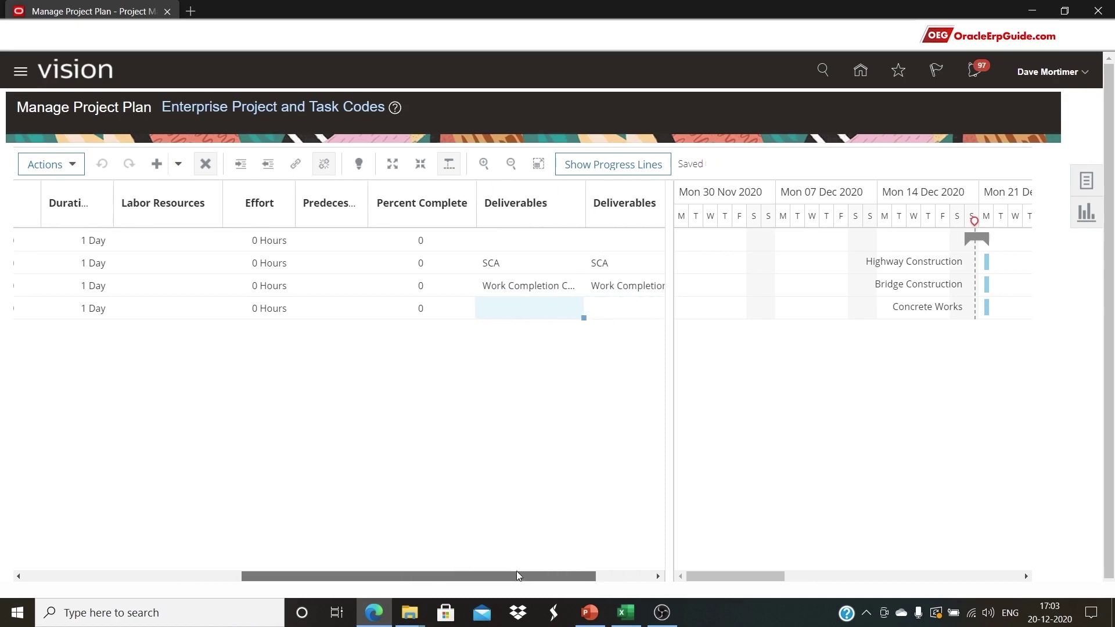
double_click(528, 311)
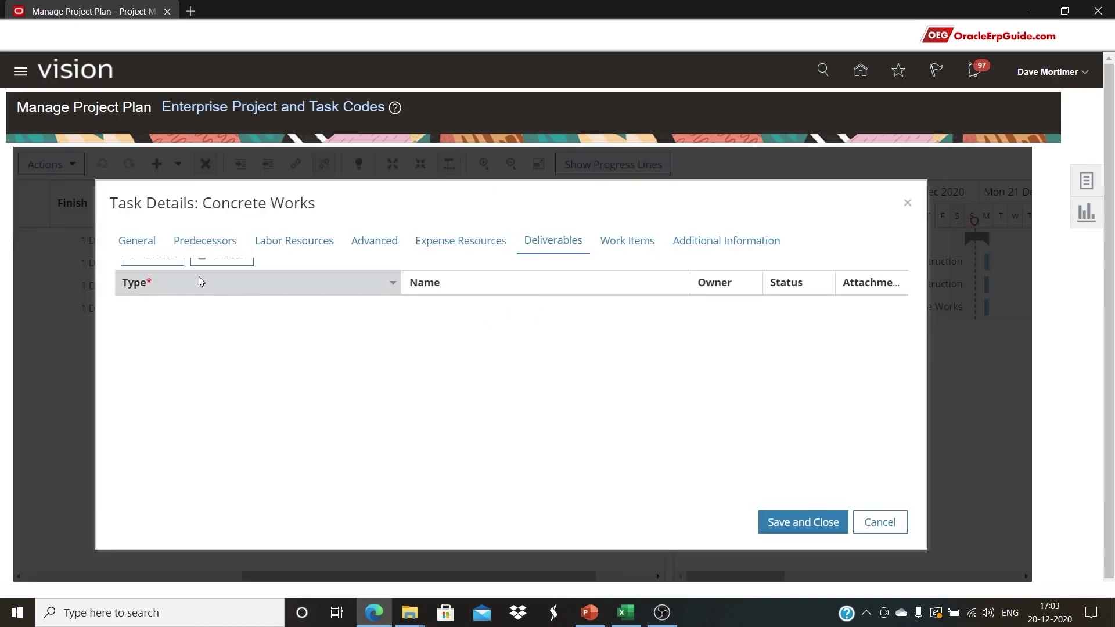
left_click(167, 263)
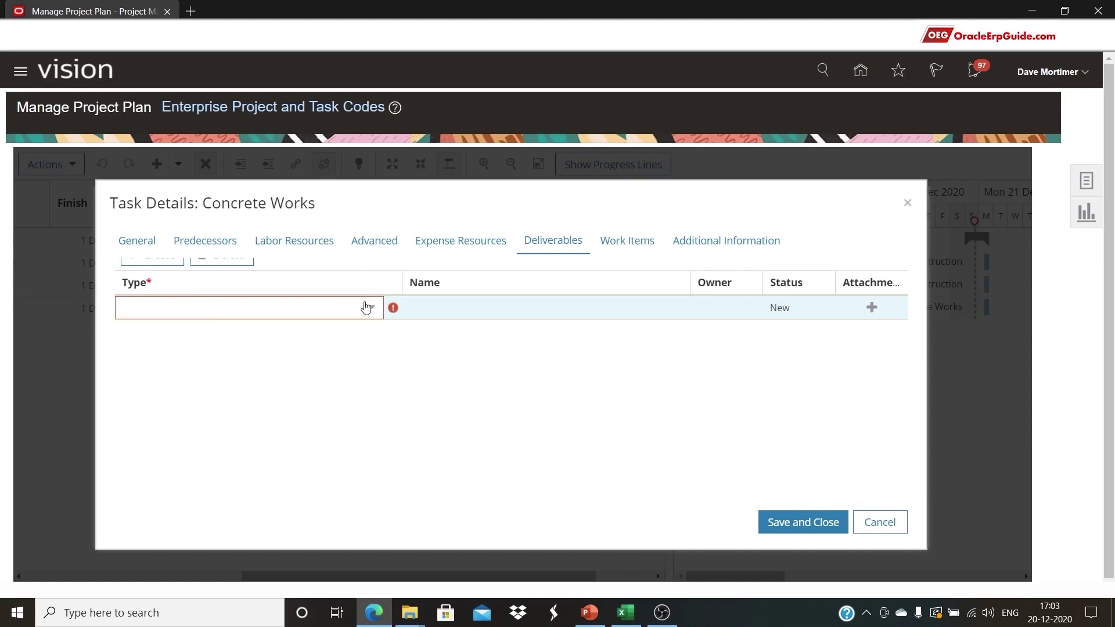
left_click(367, 307)
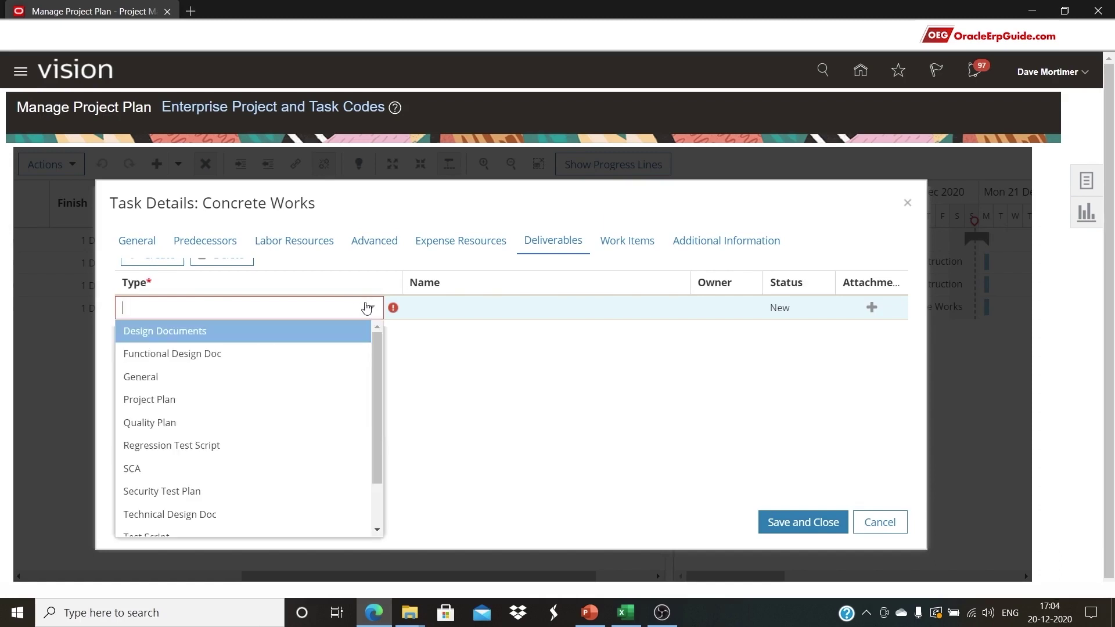
left_click(305, 341)
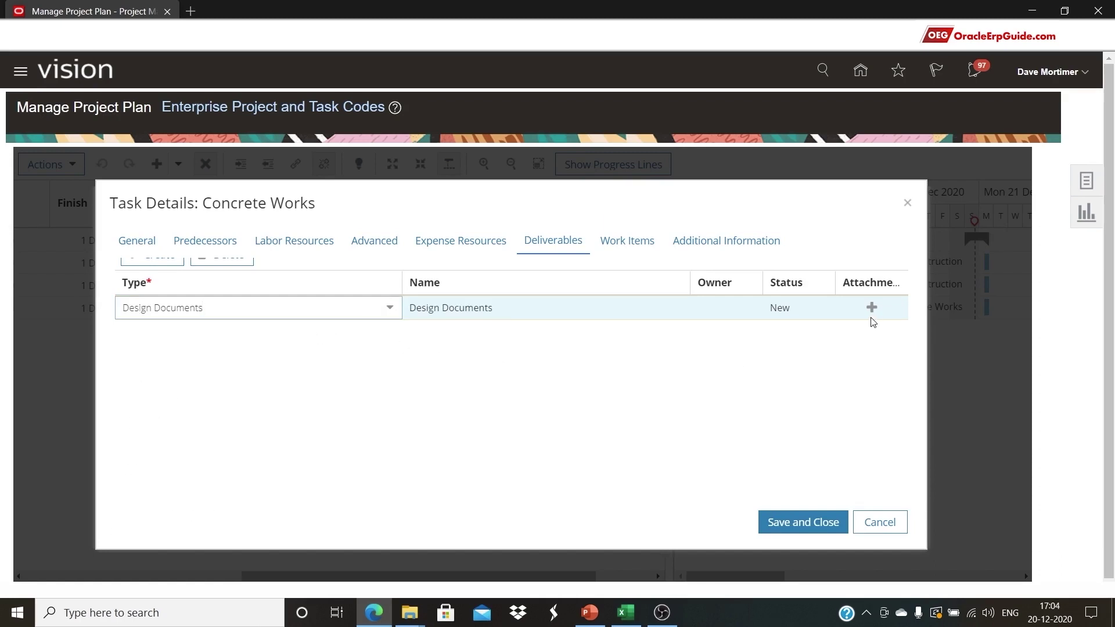
left_click(790, 537)
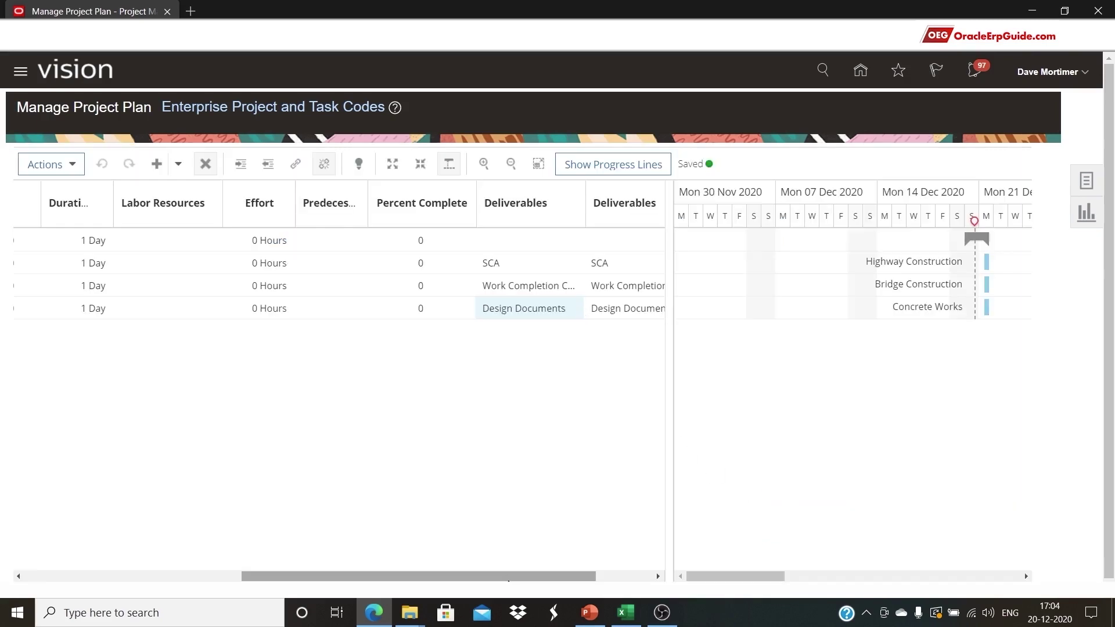
- Set the status of the Highway Construction task's SCA deliverable to Completed and save the task details
left_click_drag(511, 578, 276, 545)
scroll(281, 542, "right", 8)
left_click(431, 267)
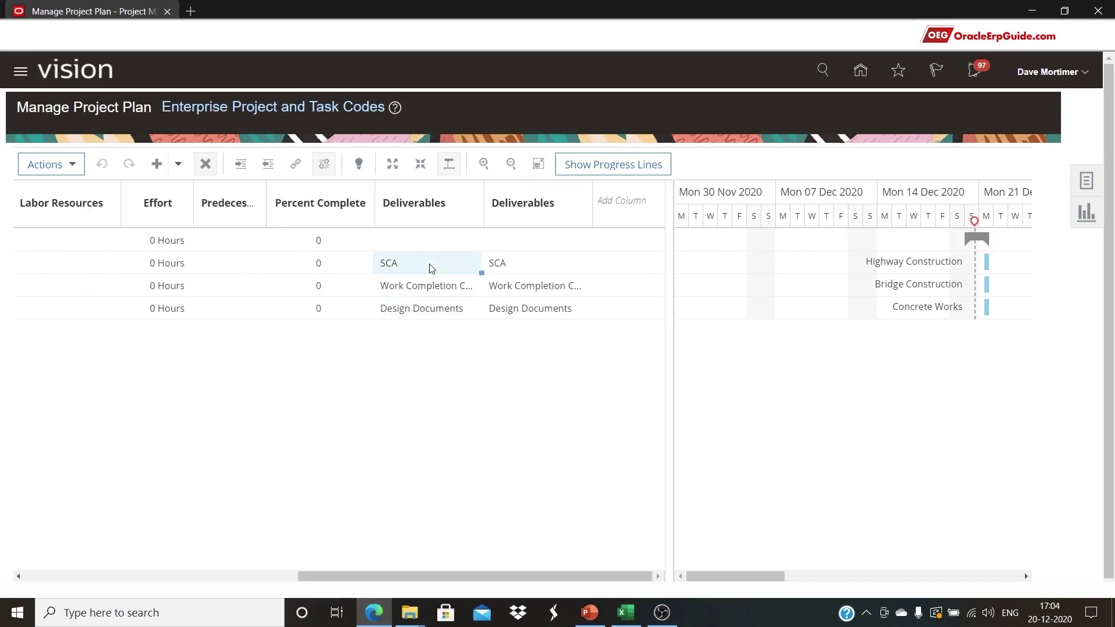
left_click(432, 265)
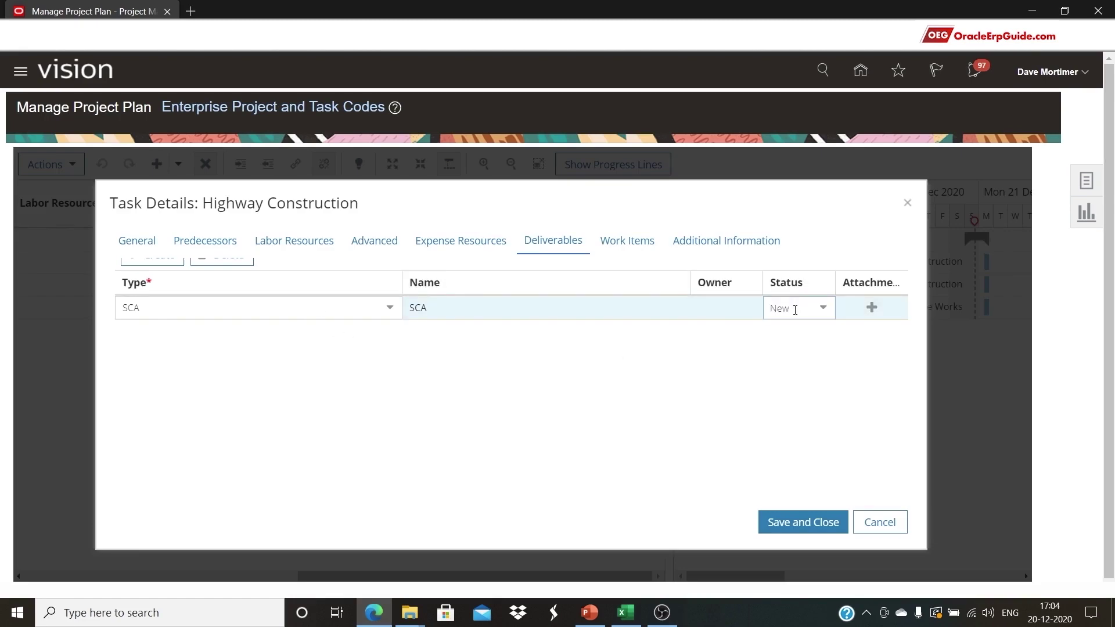
left_click(820, 311)
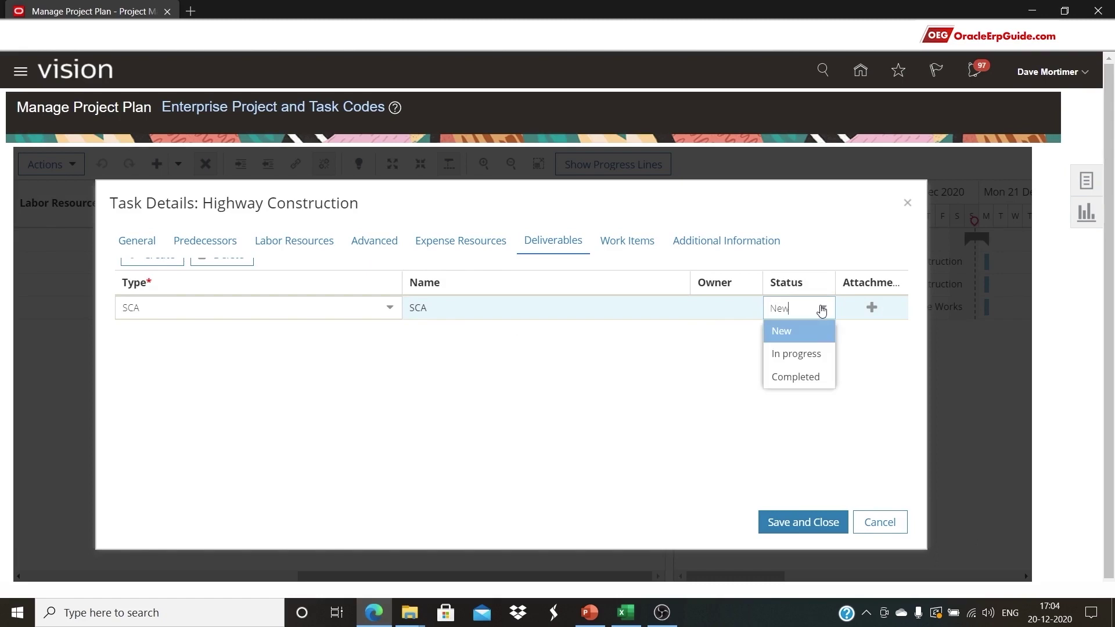
left_click(797, 379)
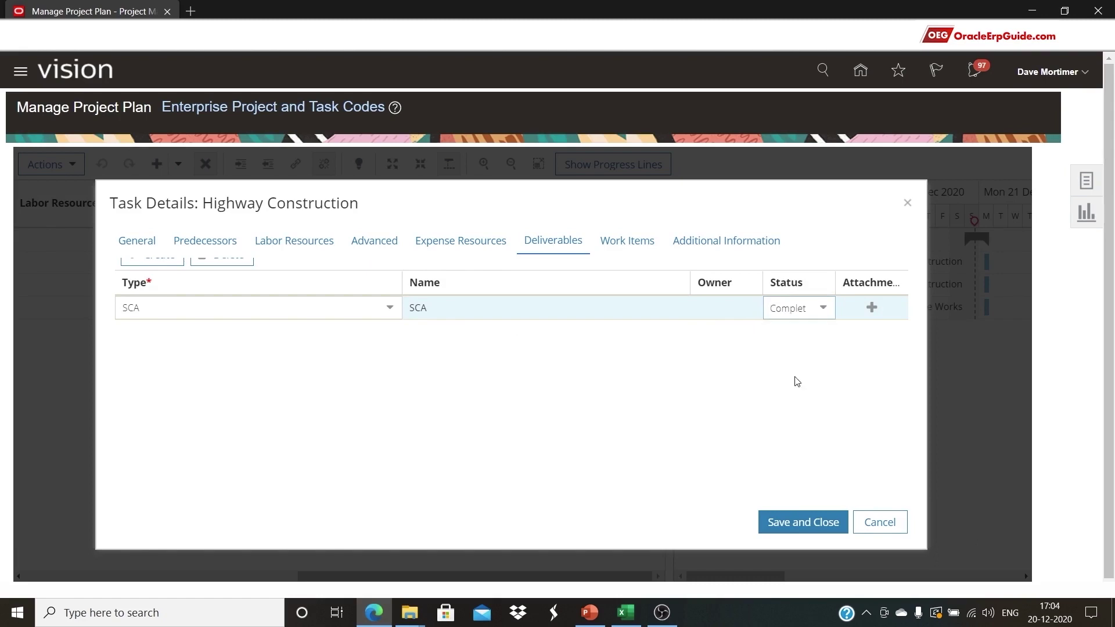
left_click(798, 524)
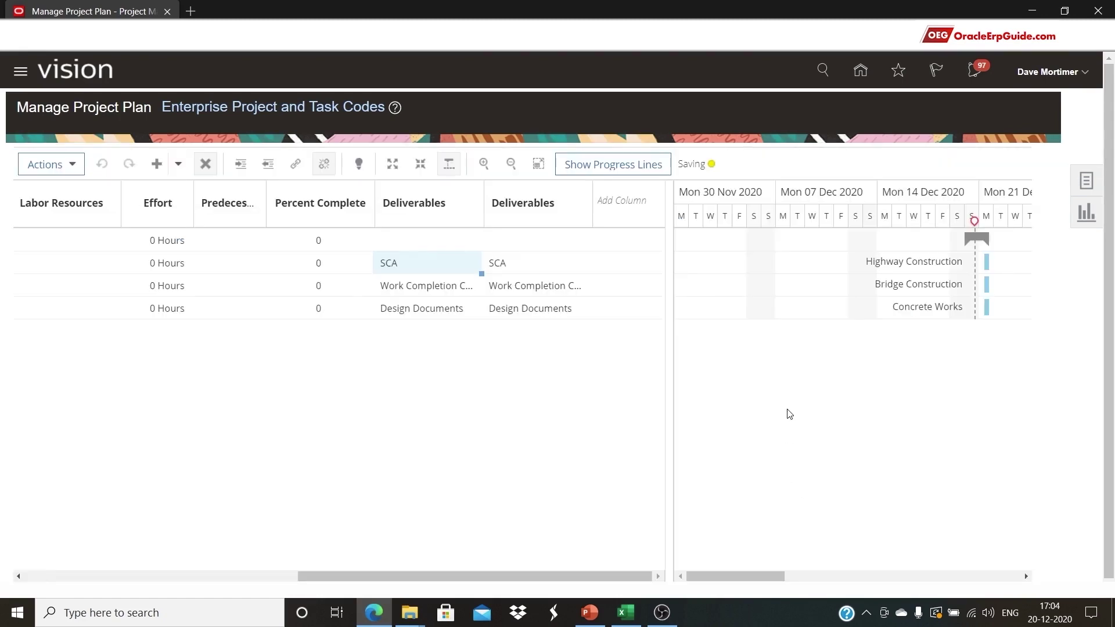